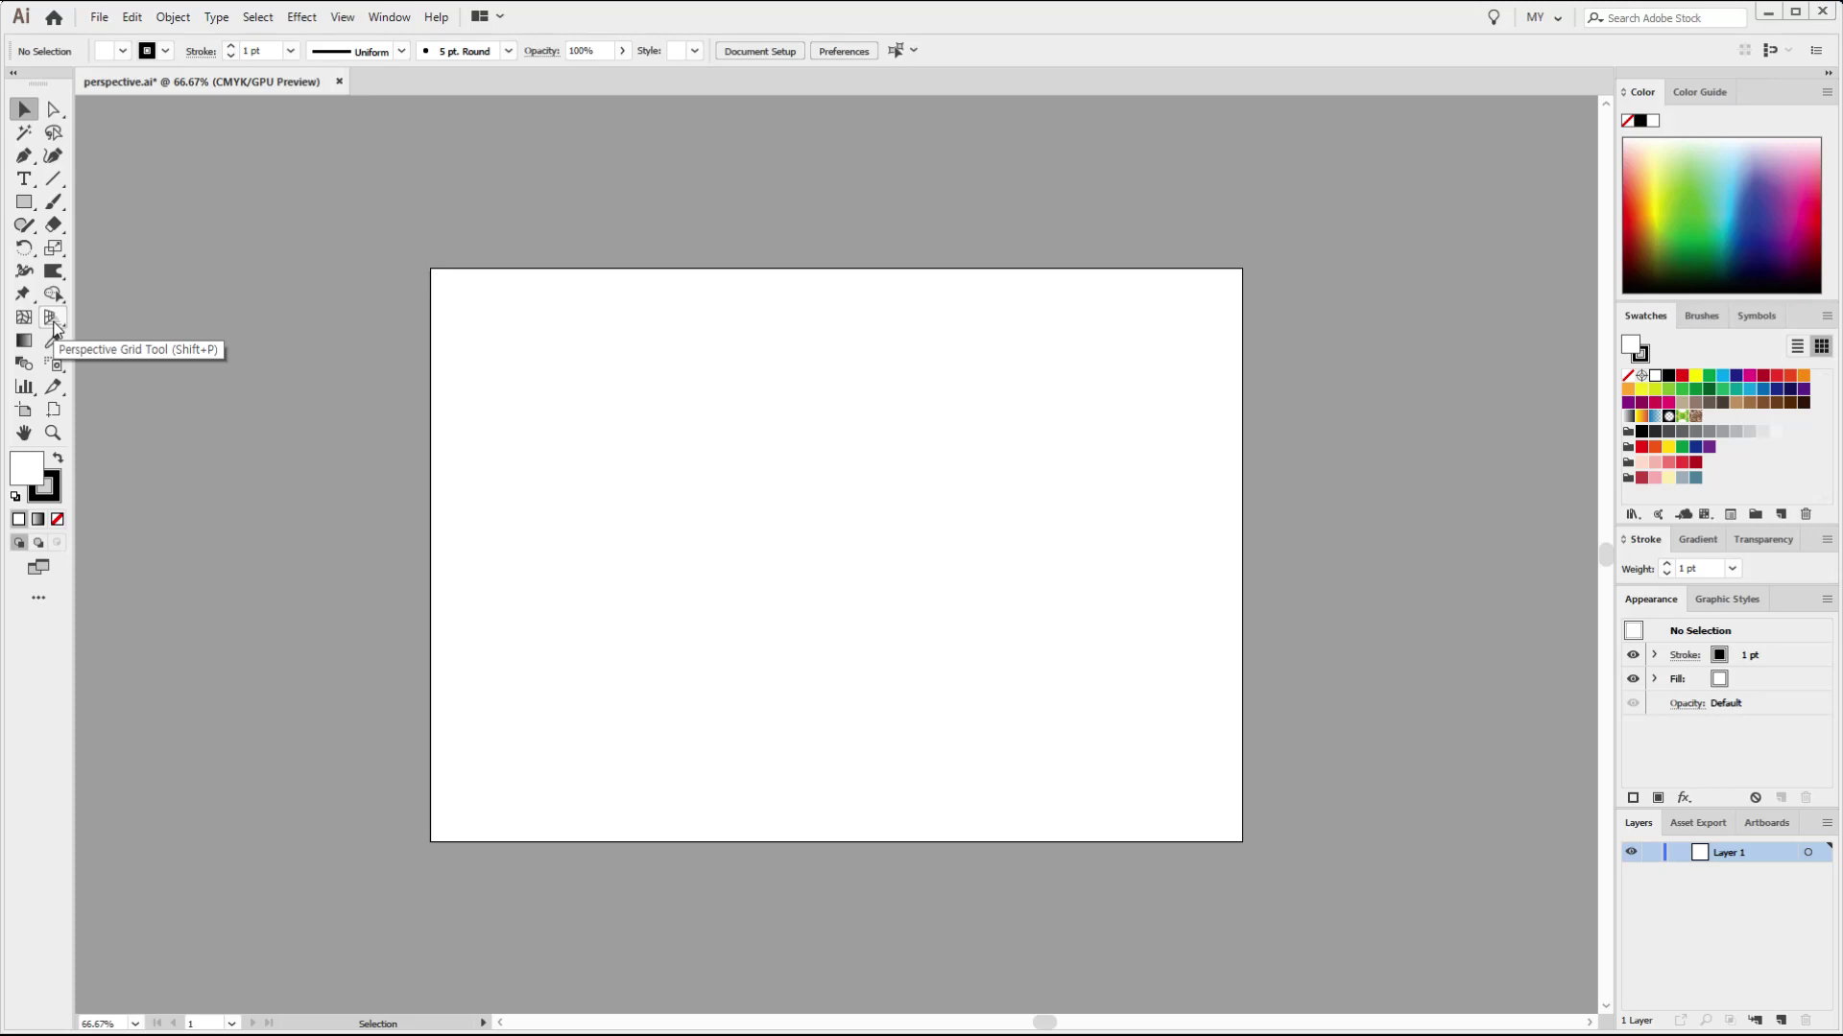
- Display the perspective grid and switch it to the one-point Normal View preset
left_click(53, 319)
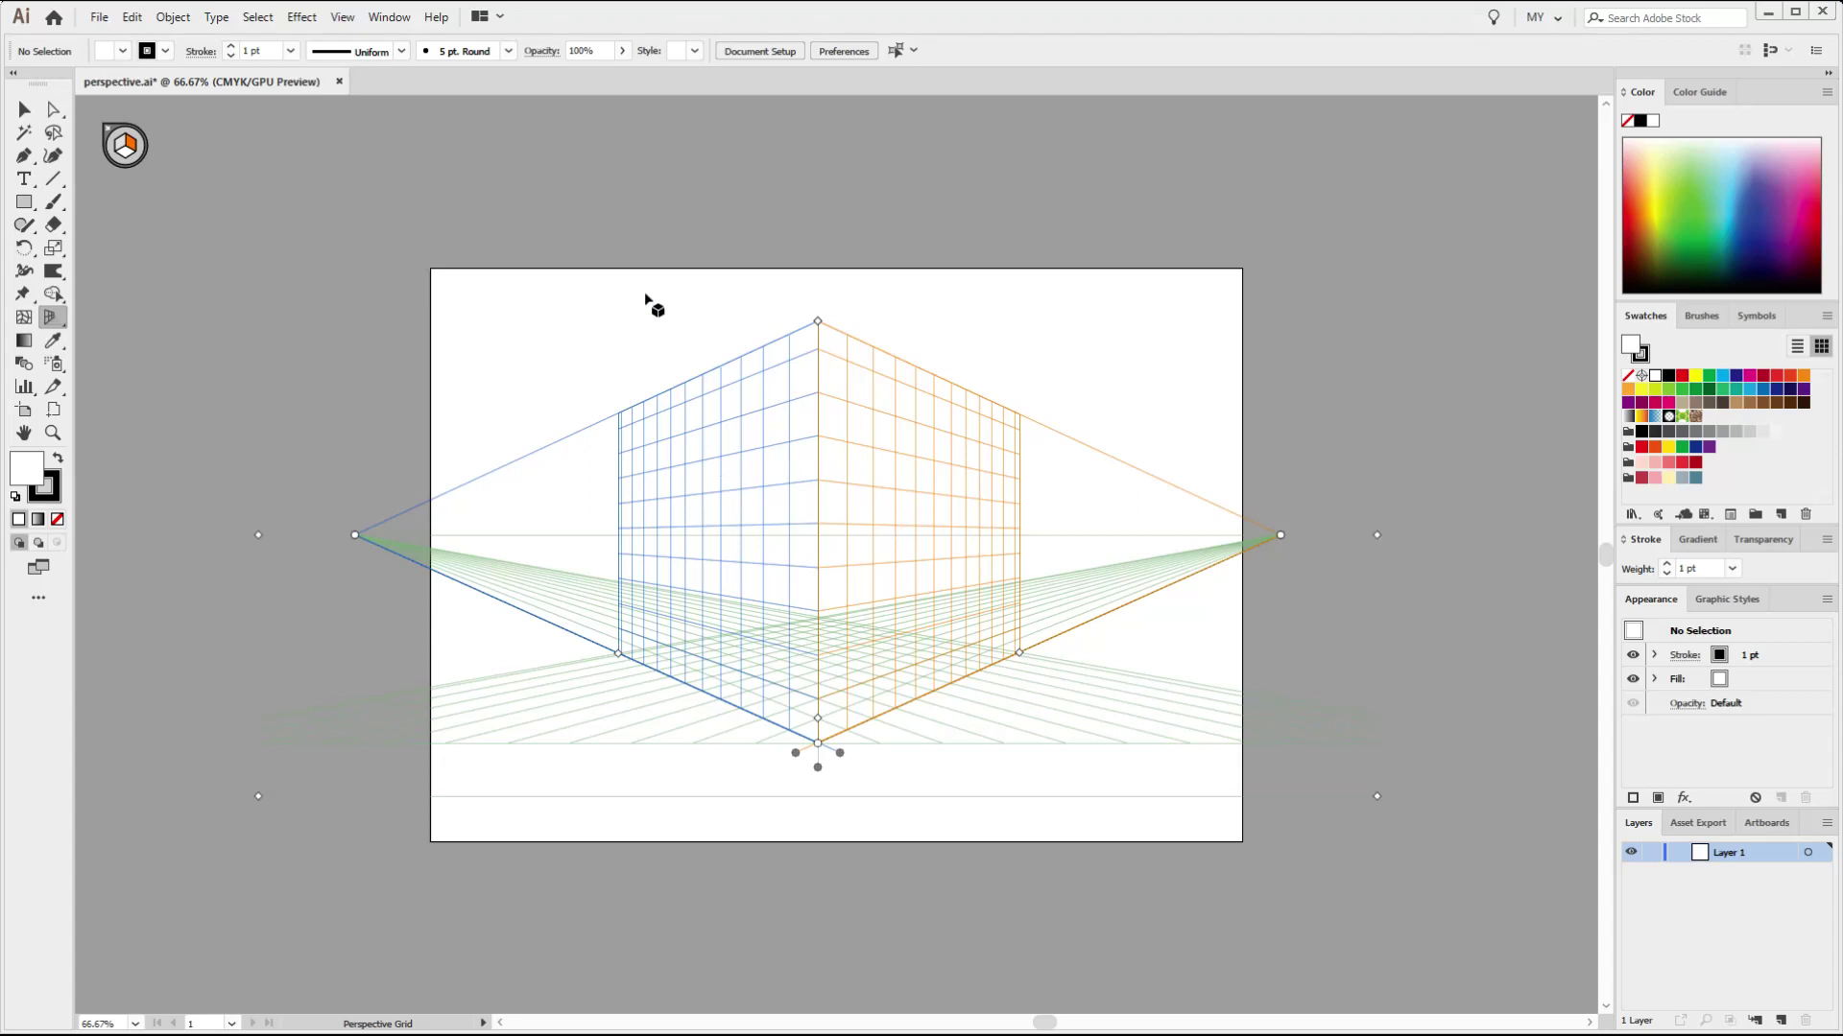
left_click(344, 18)
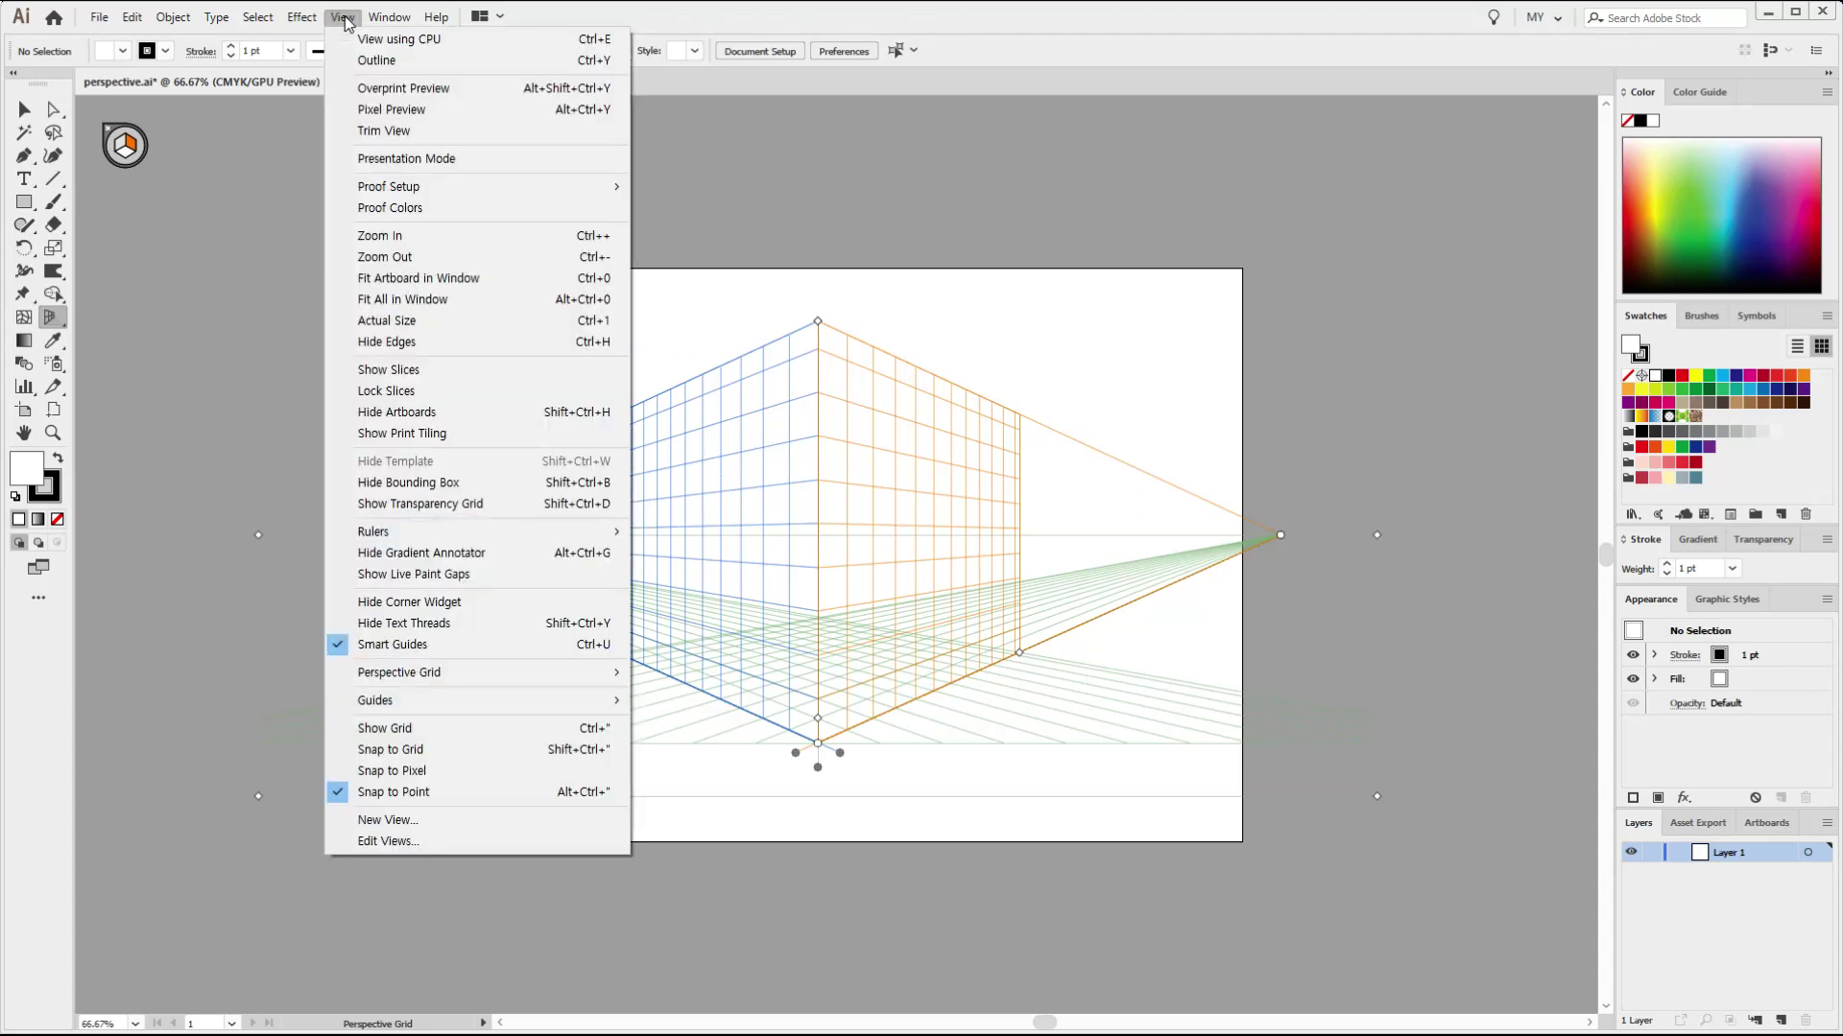
mouse_move(545, 683)
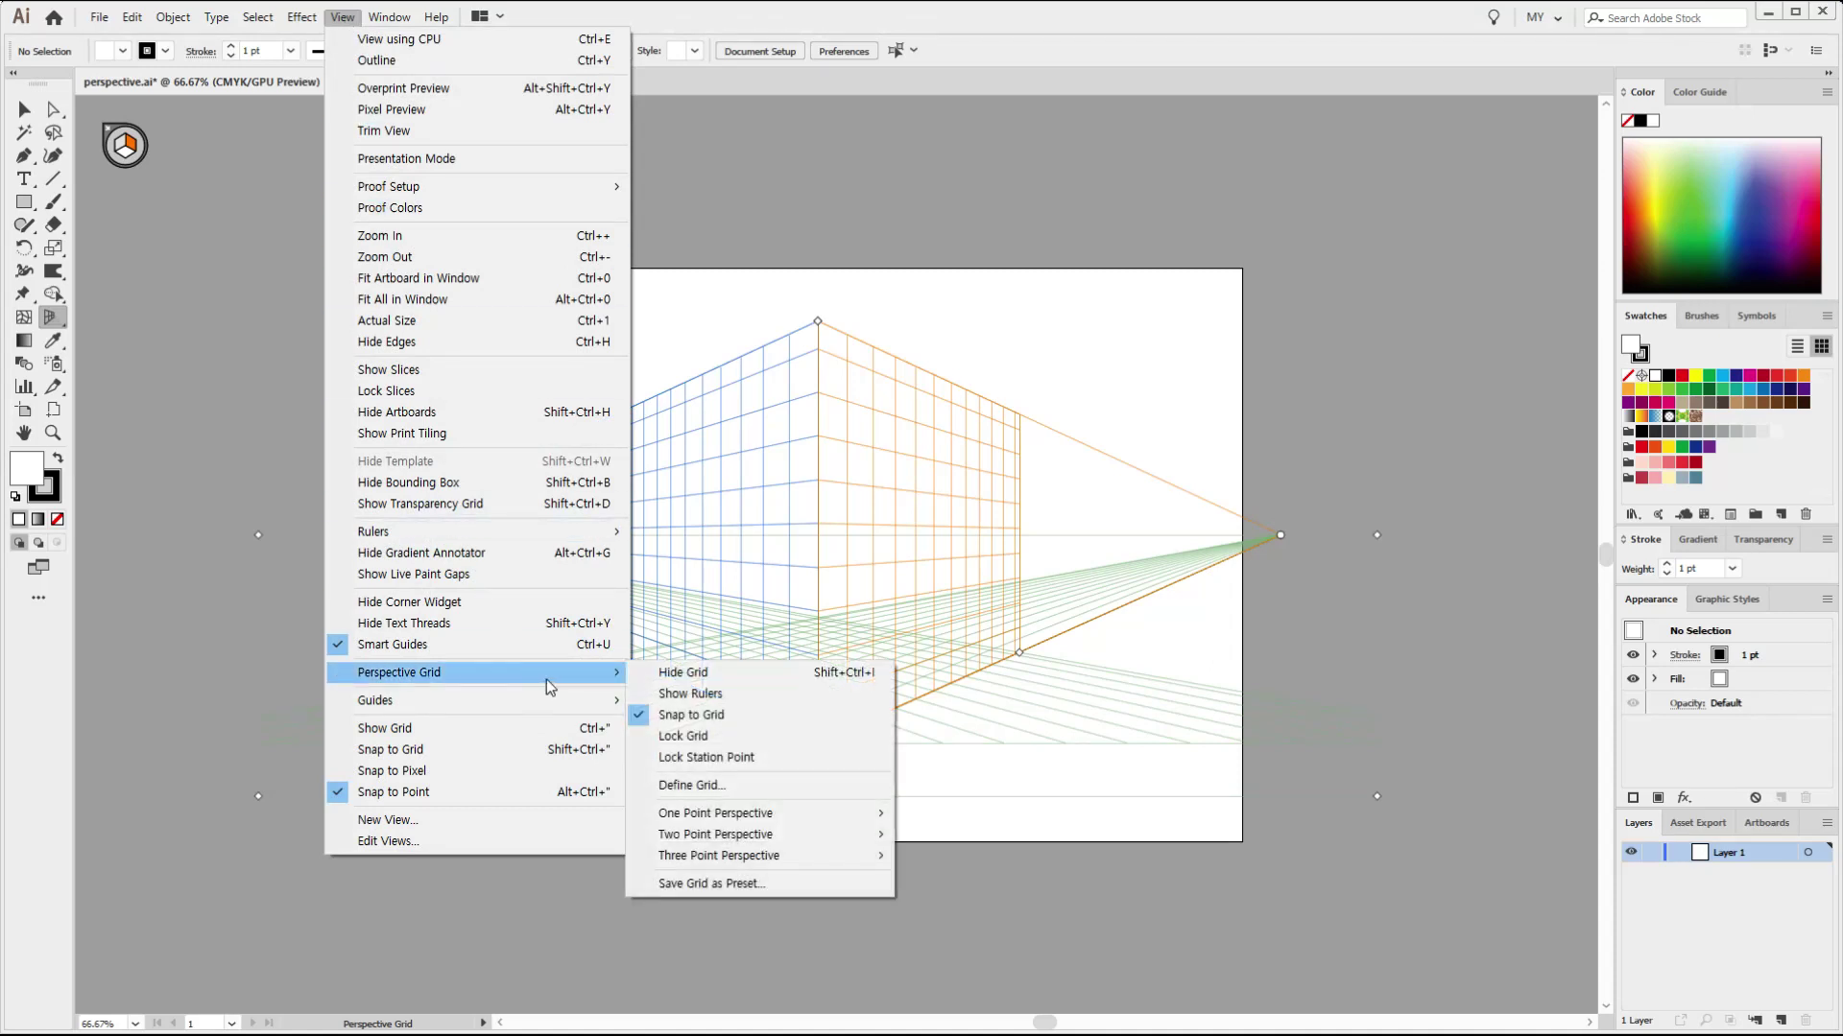
mouse_move(835, 814)
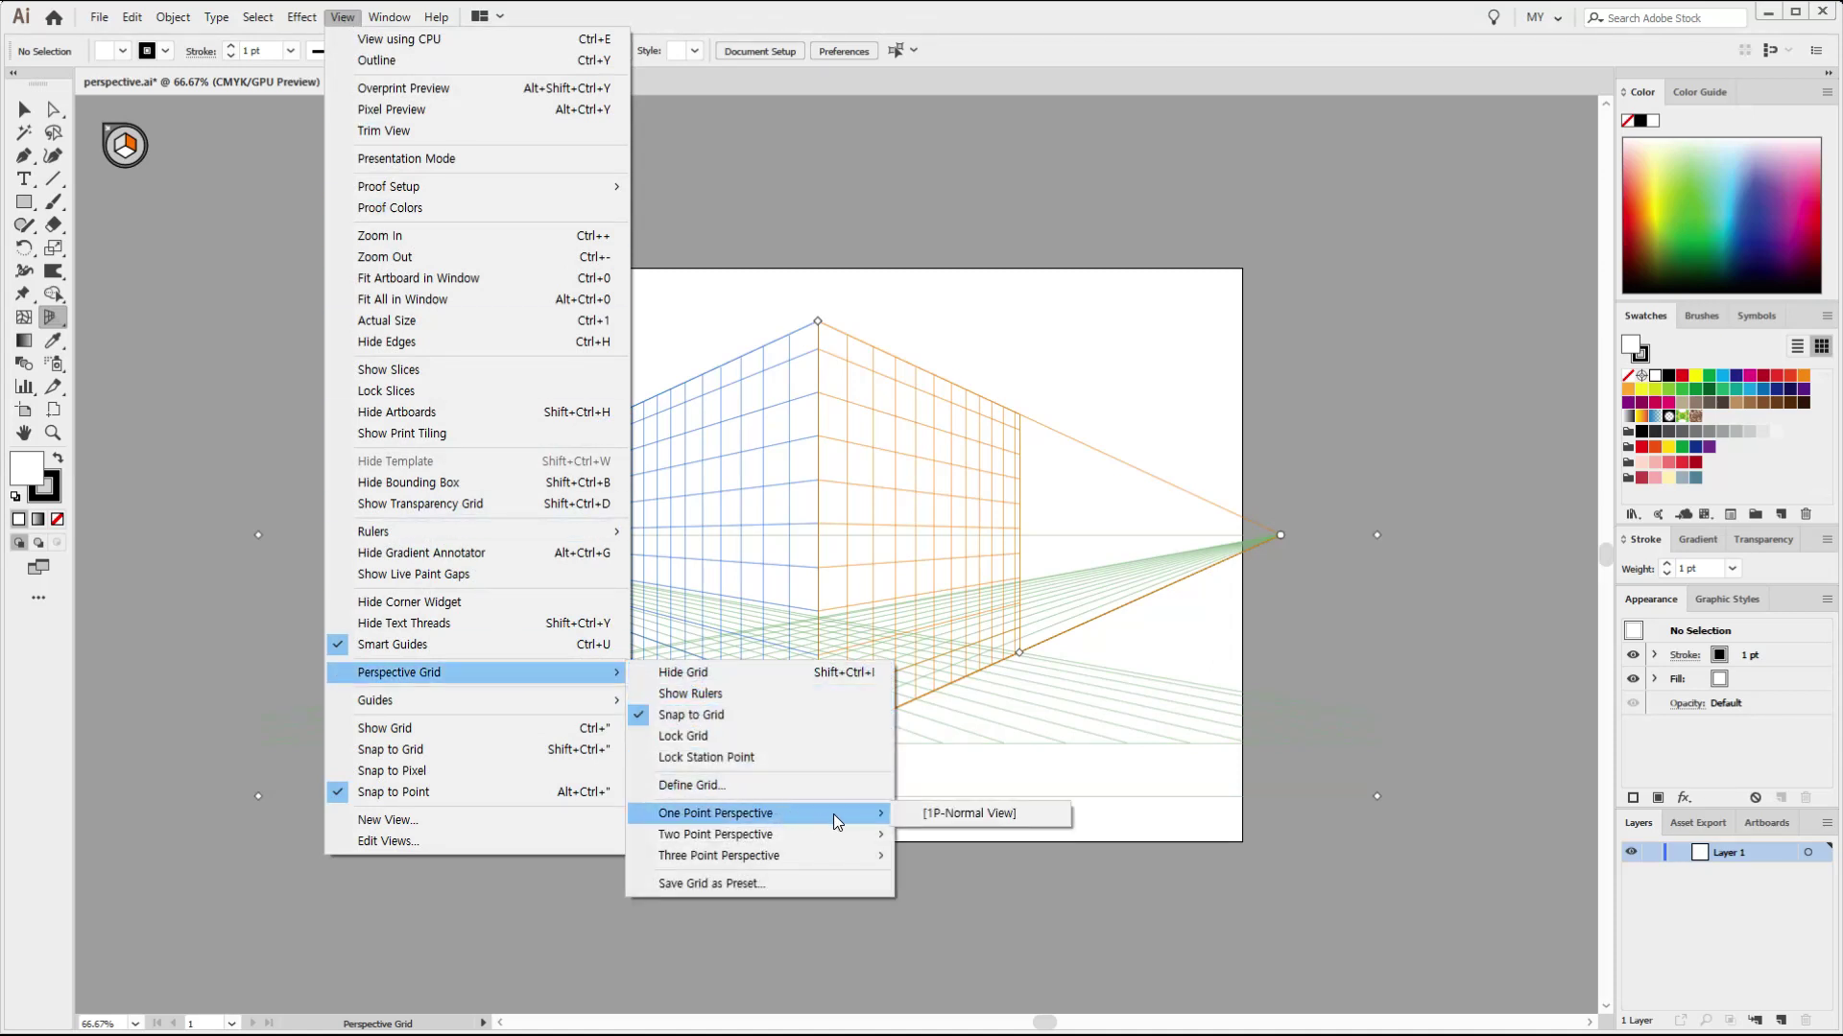
left_click(960, 812)
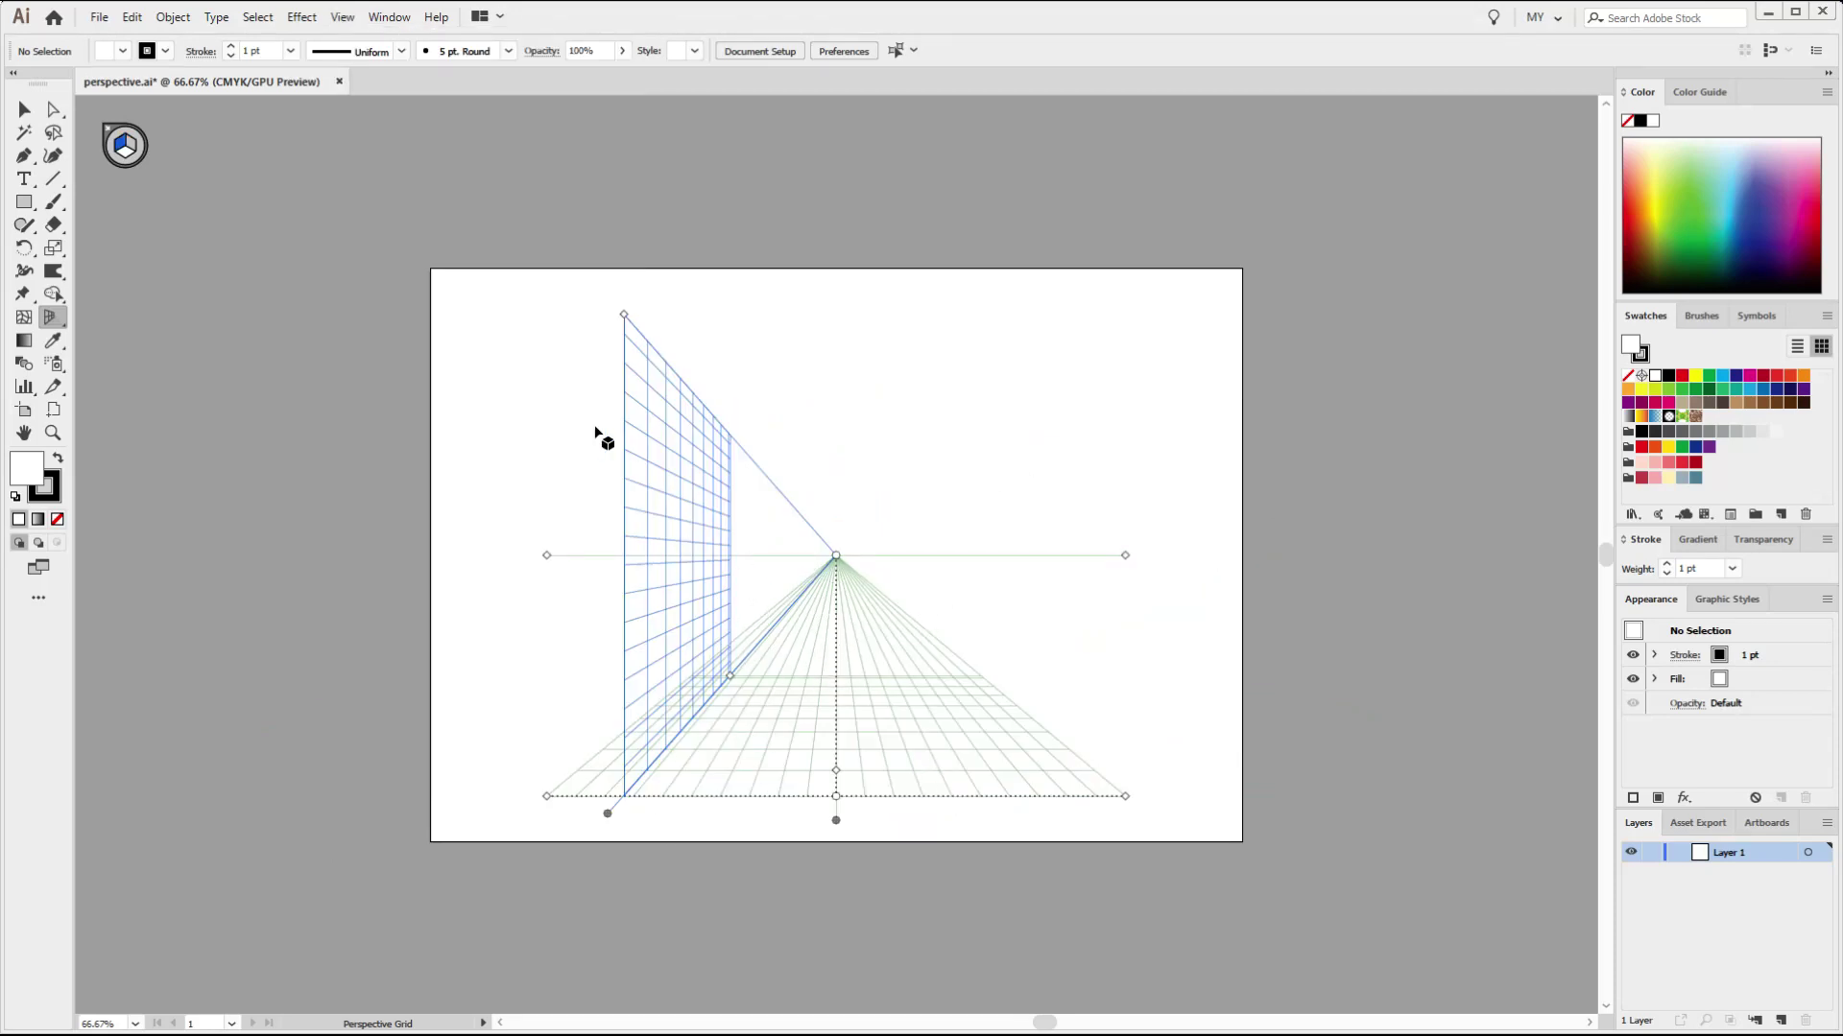
- Switch the perspective grid to the three-point Normal View preset and move the whole grid up onto the artboard
left_click(343, 17)
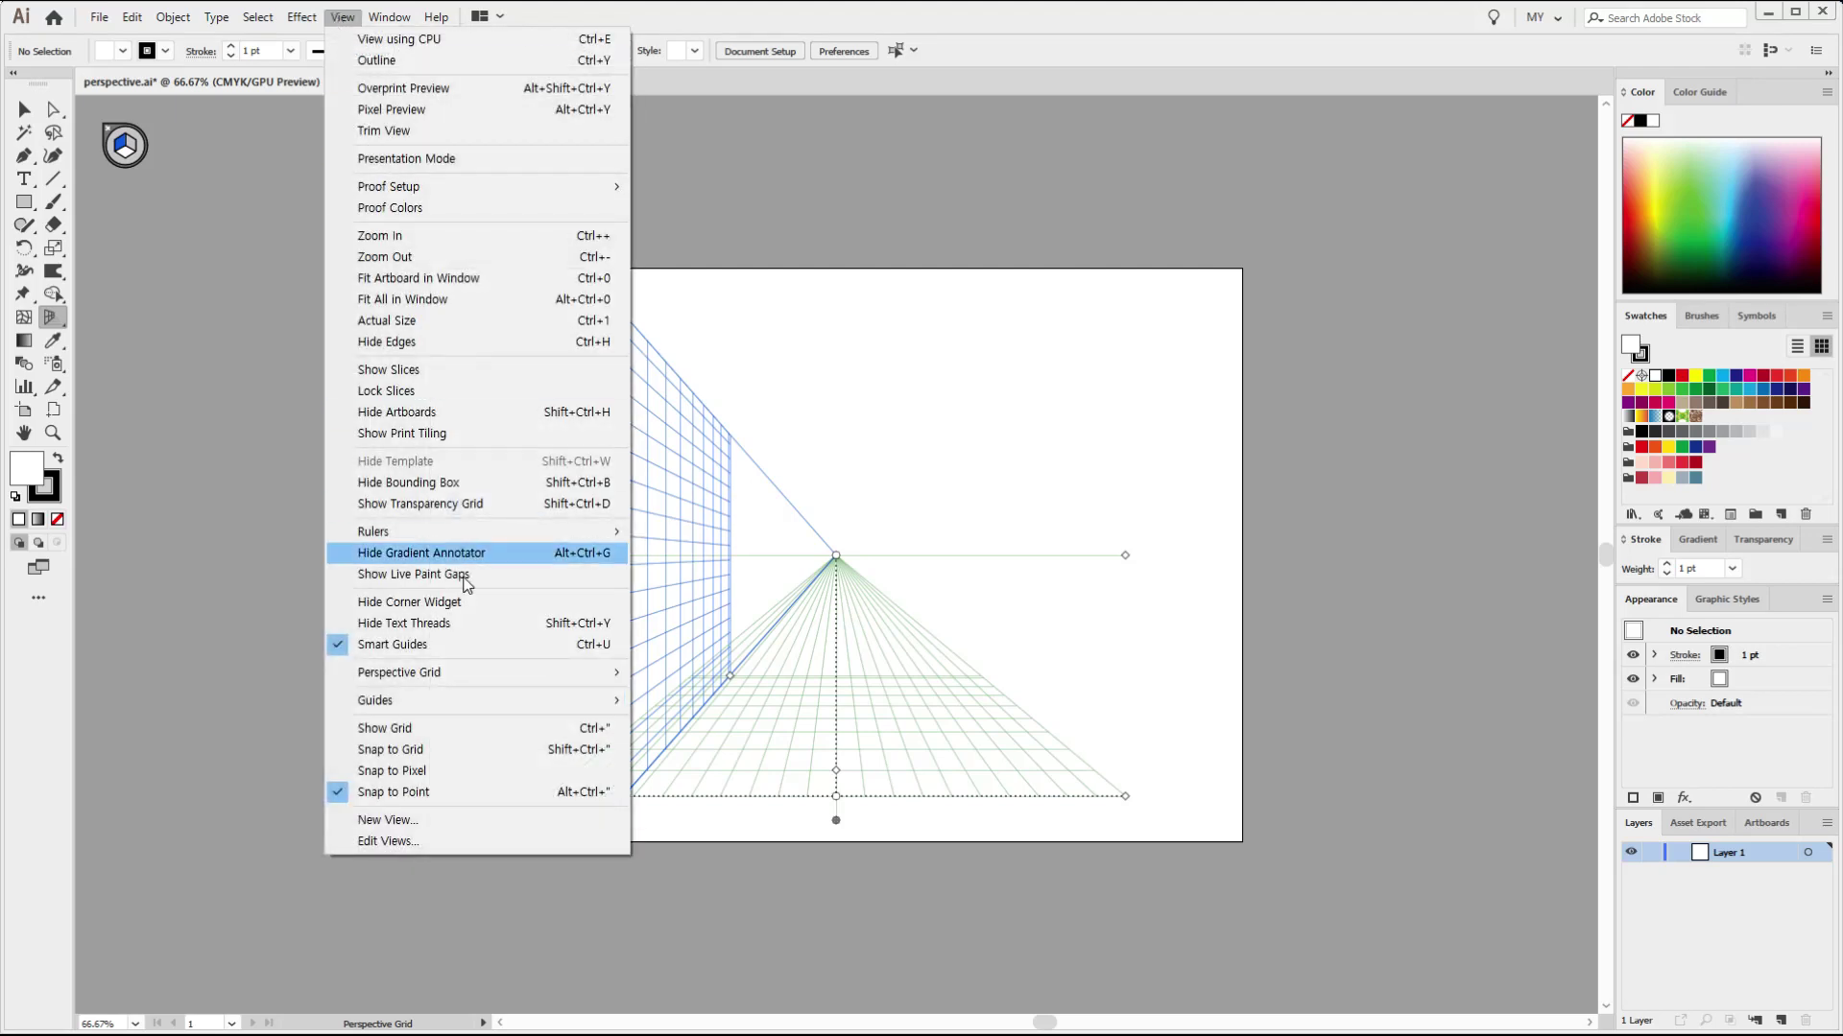
mouse_move(485, 674)
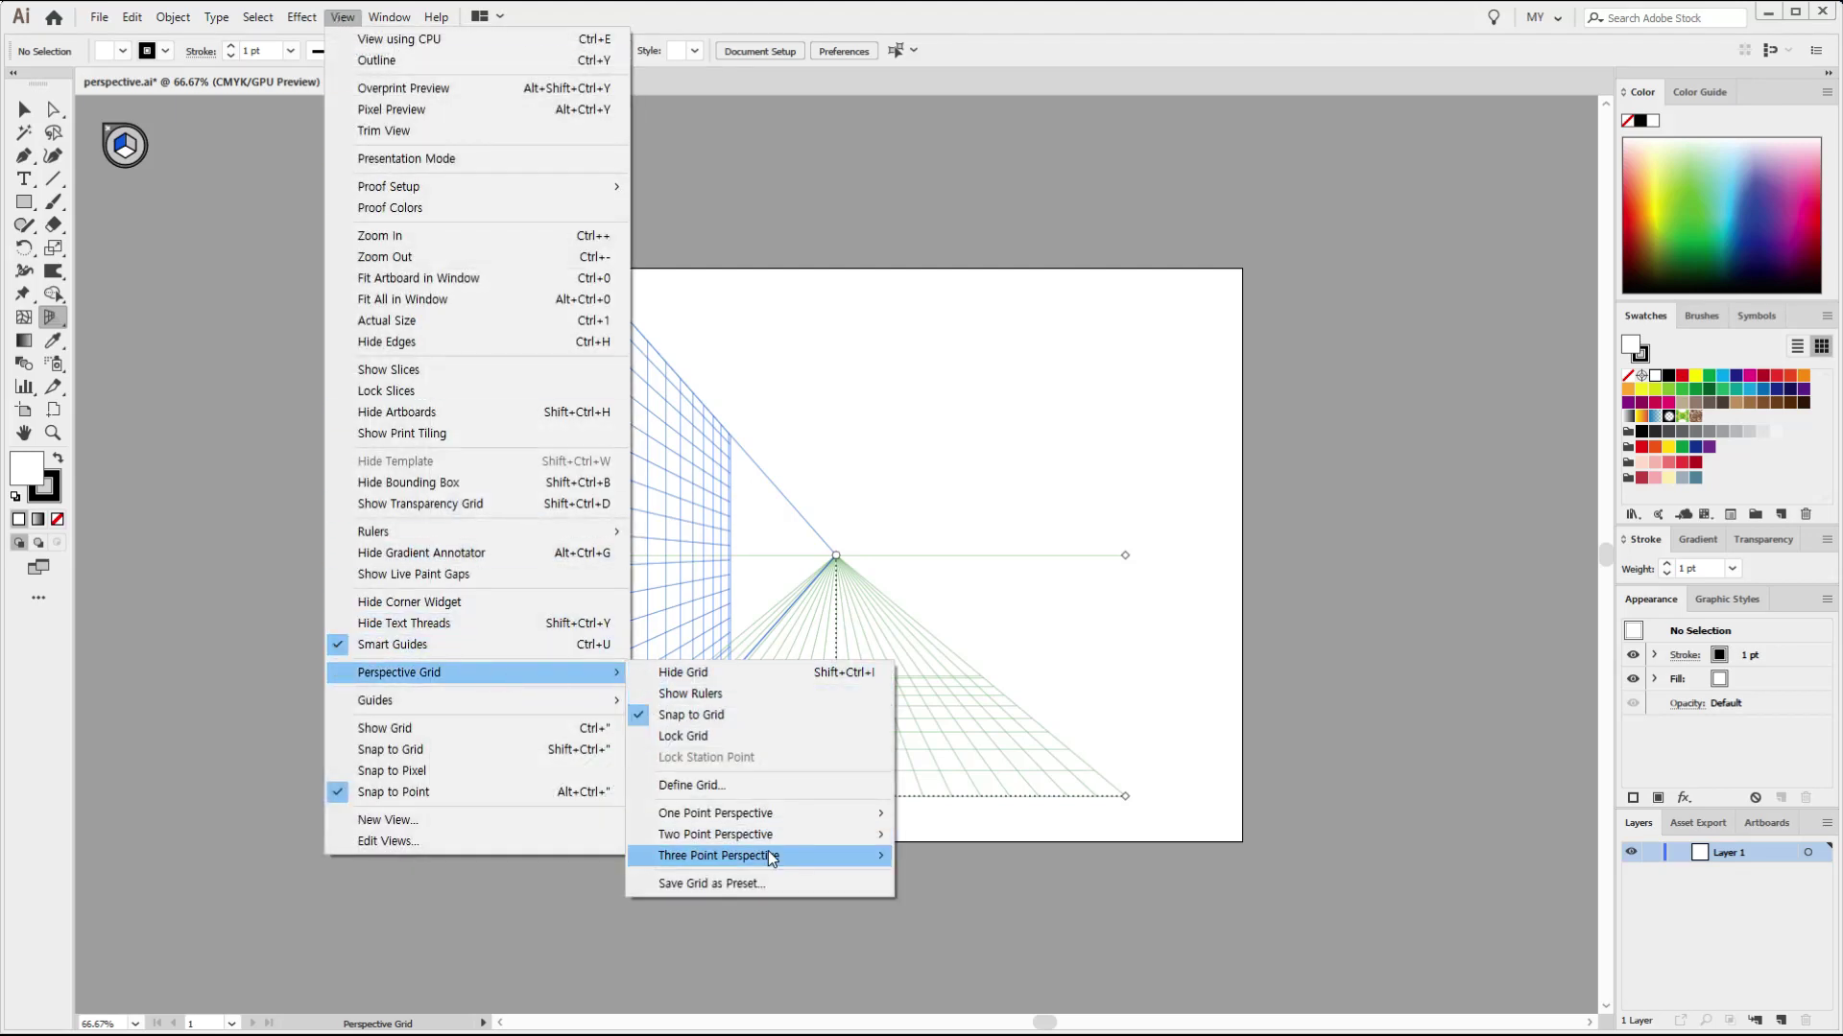
mouse_move(830, 850)
left_click(918, 855)
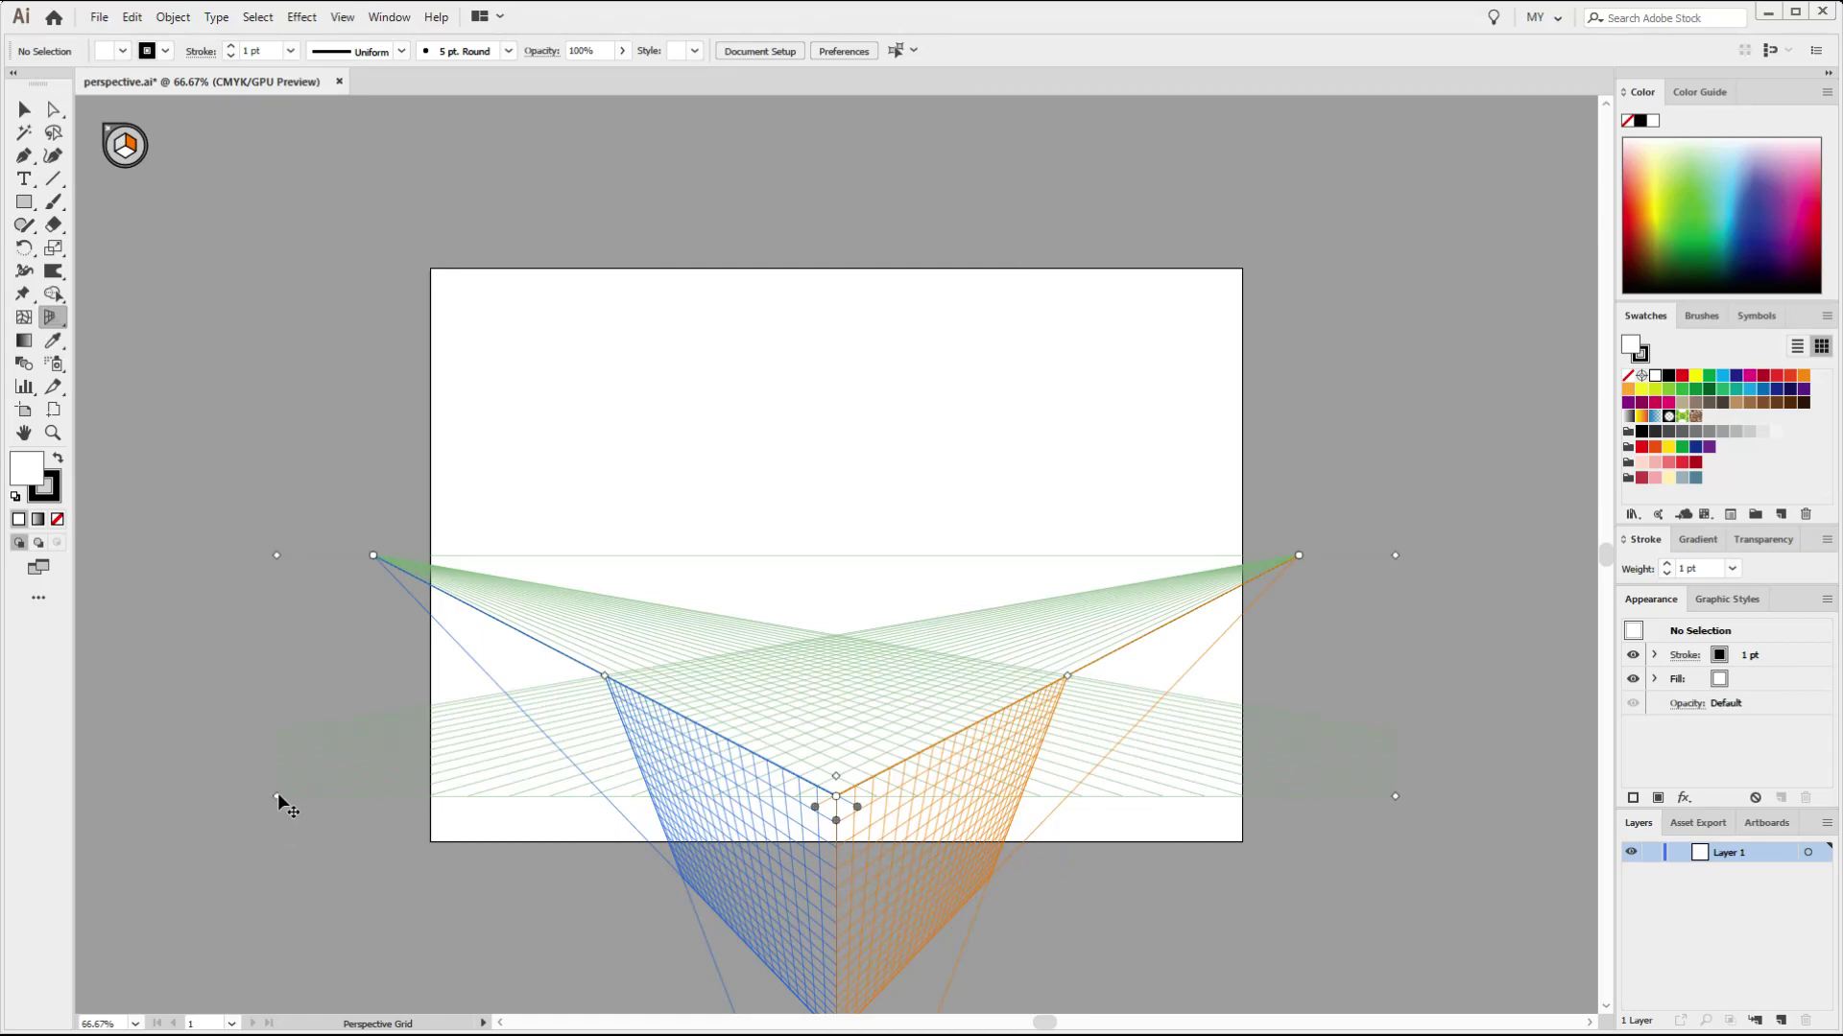
left_click_drag(276, 794, 294, 558)
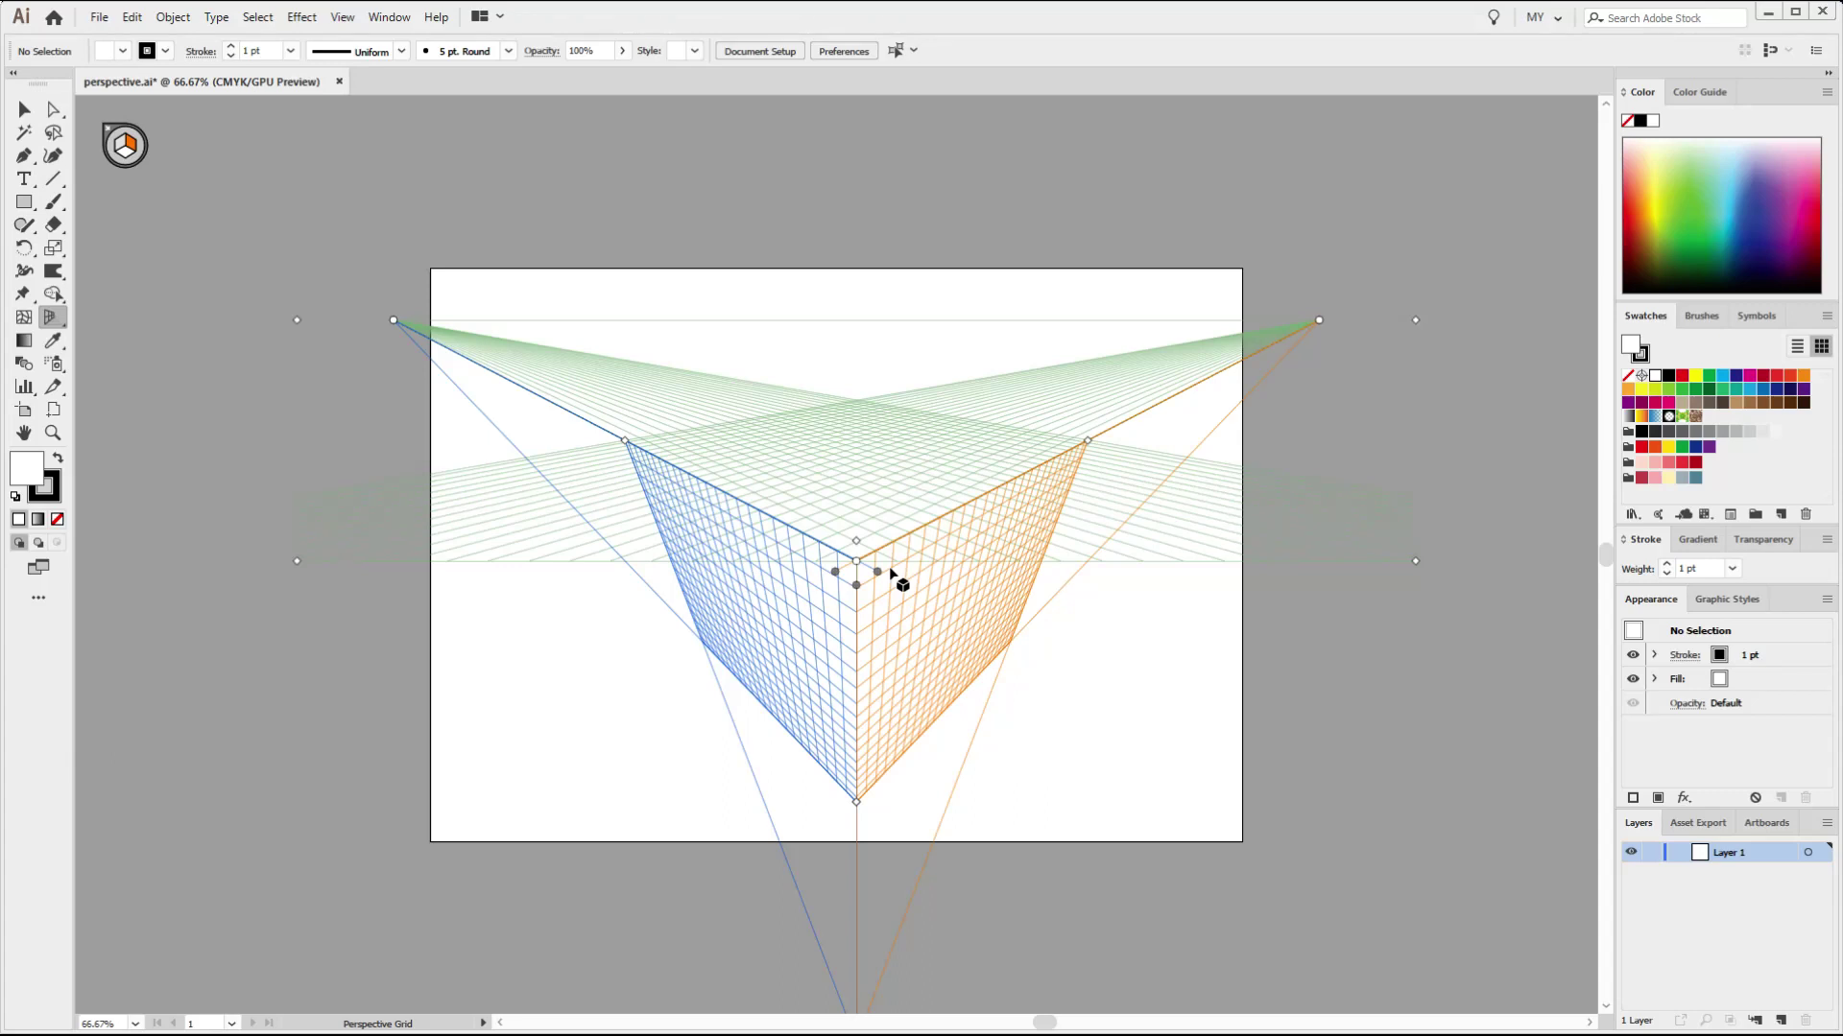
- Switch the perspective grid to the two-point Normal View preset
left_click(343, 17)
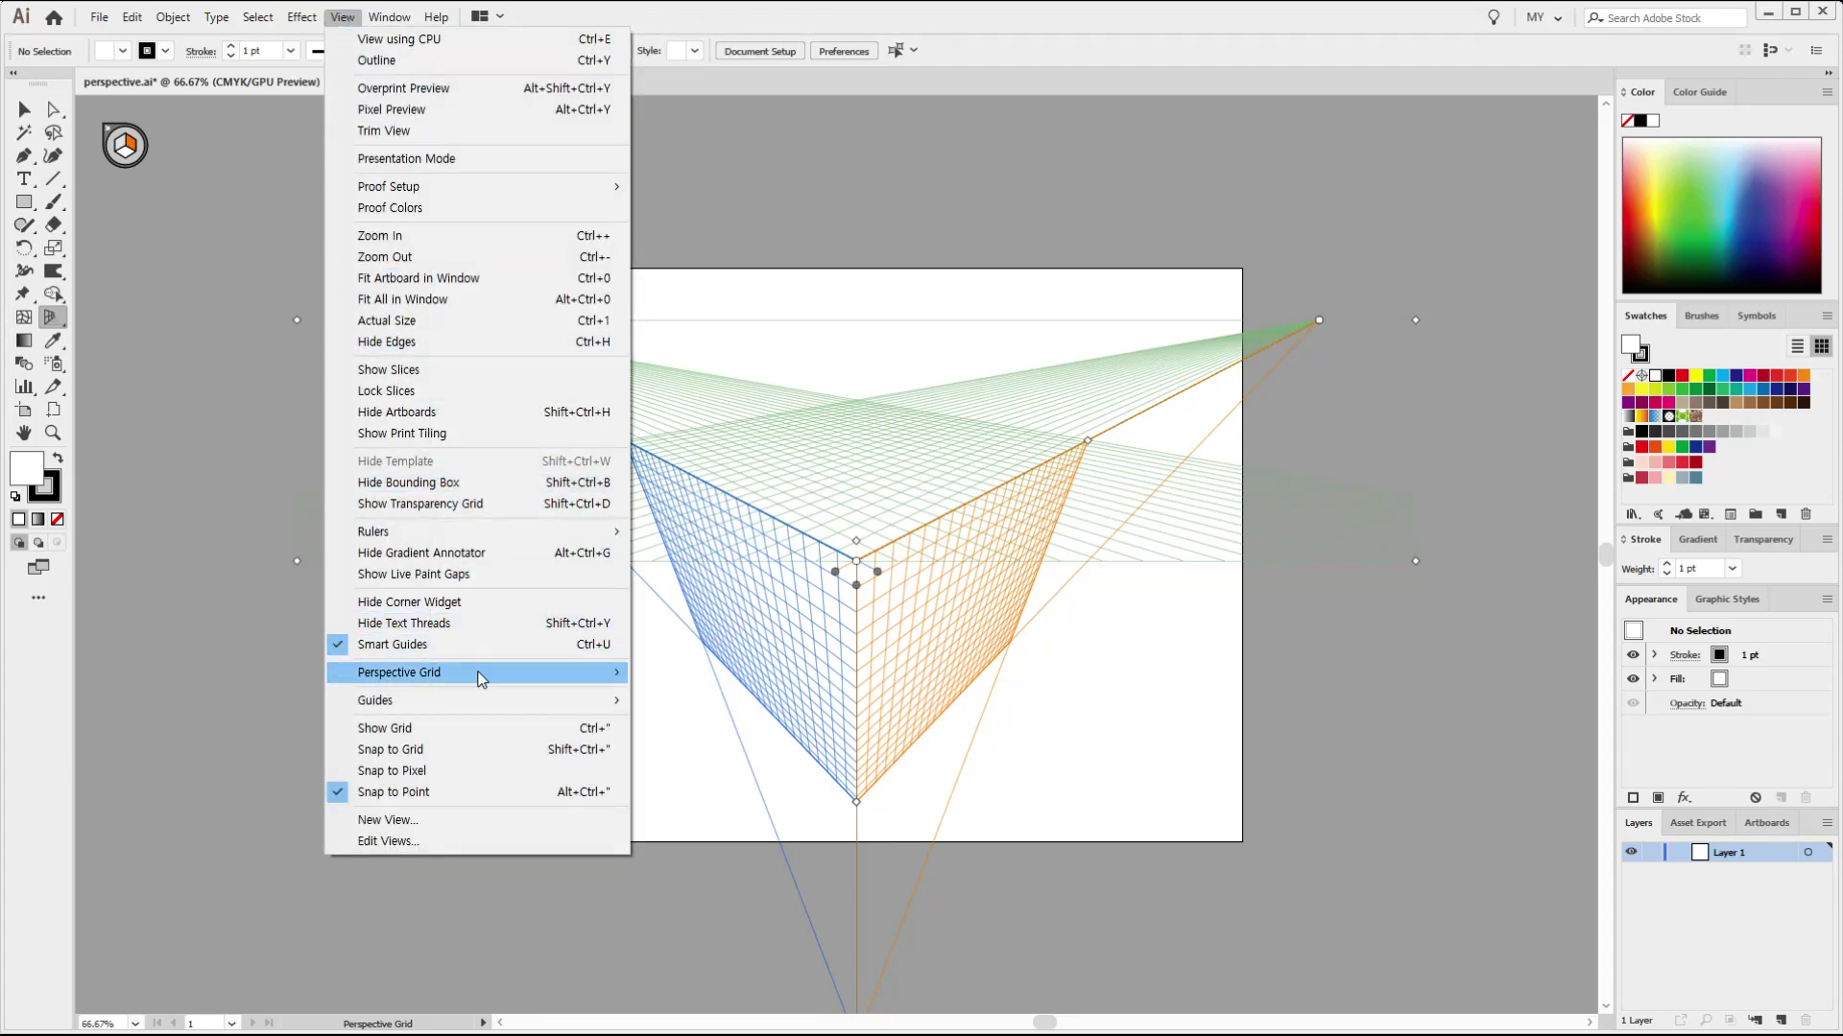
mouse_move(487, 672)
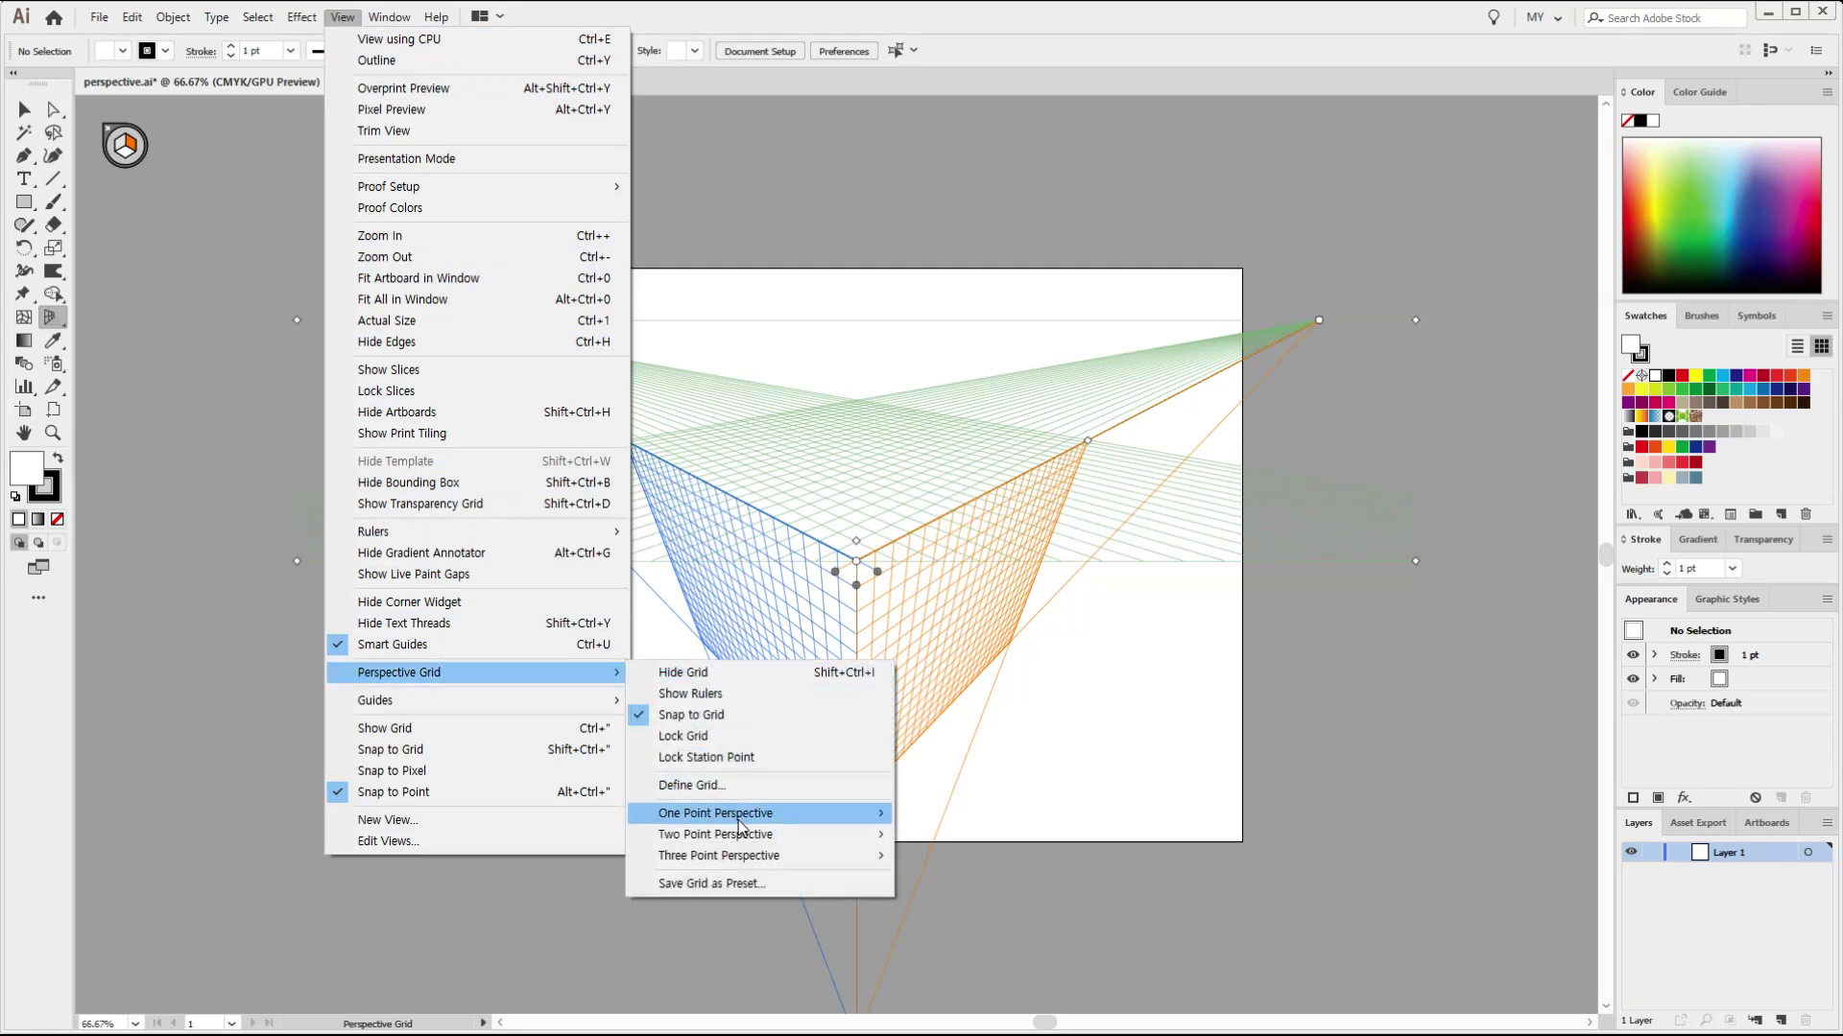
mouse_move(864, 834)
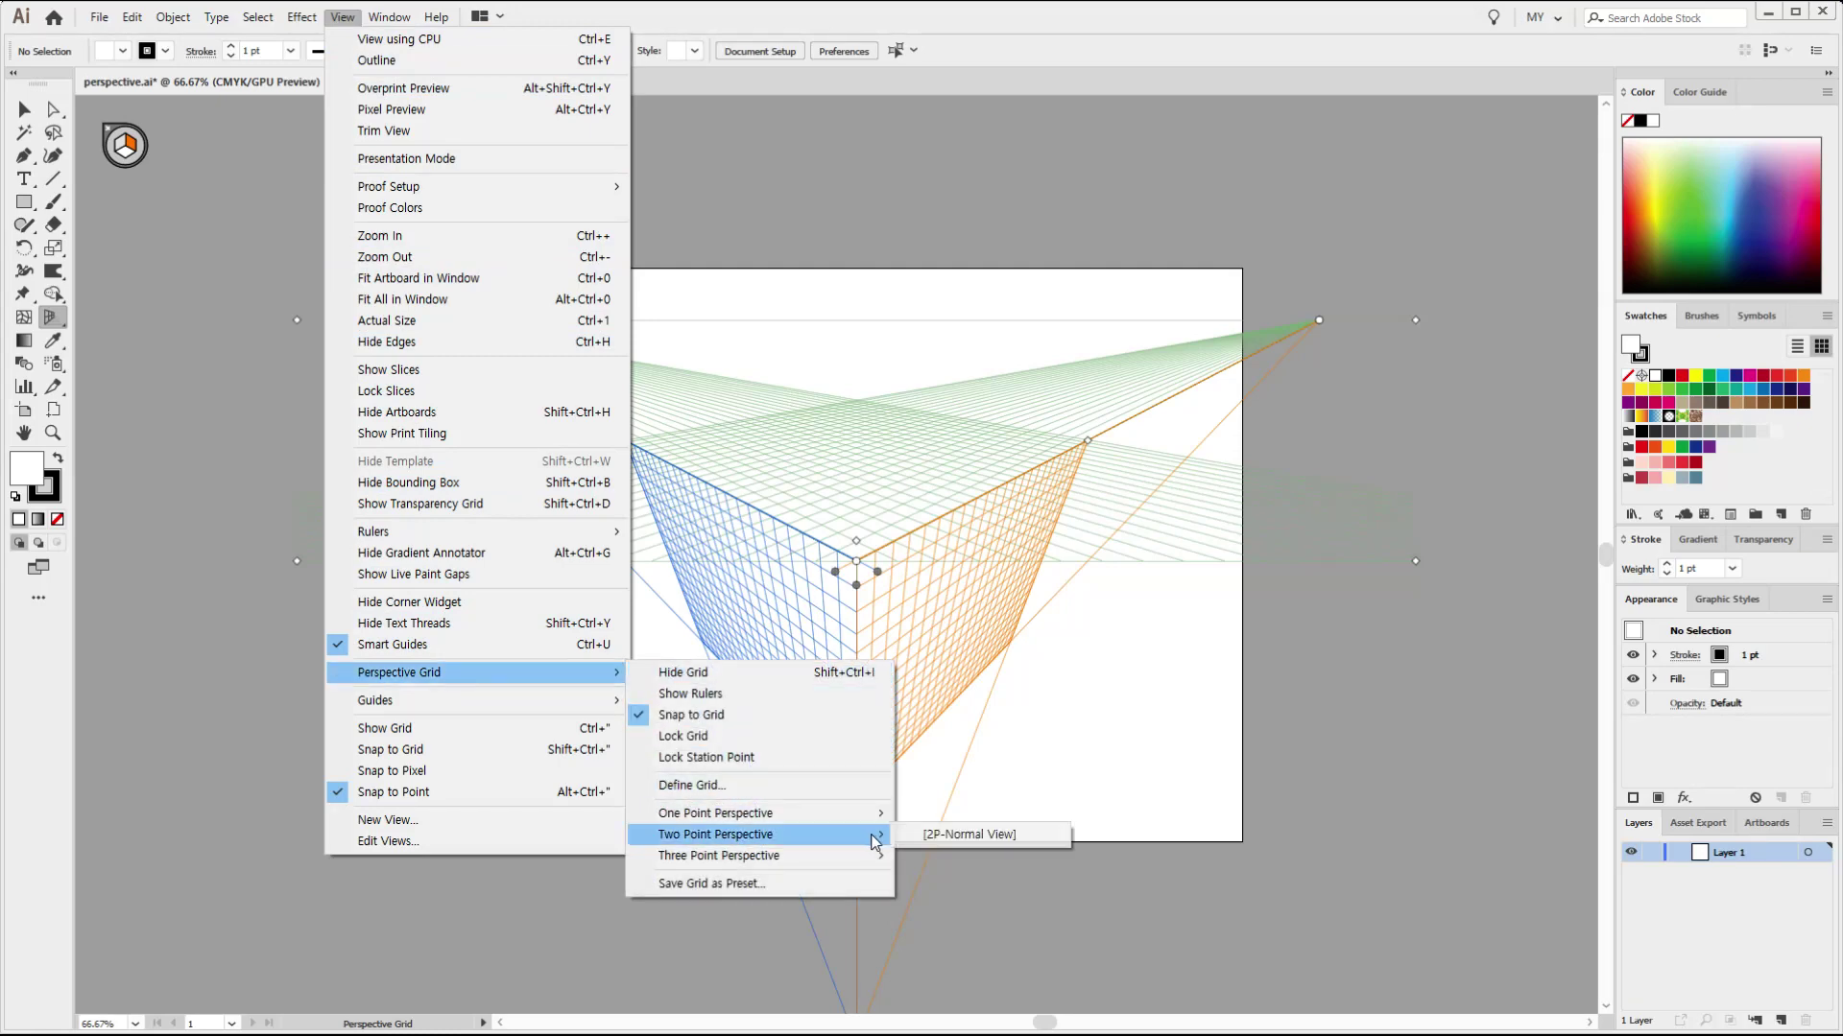
left_click(914, 835)
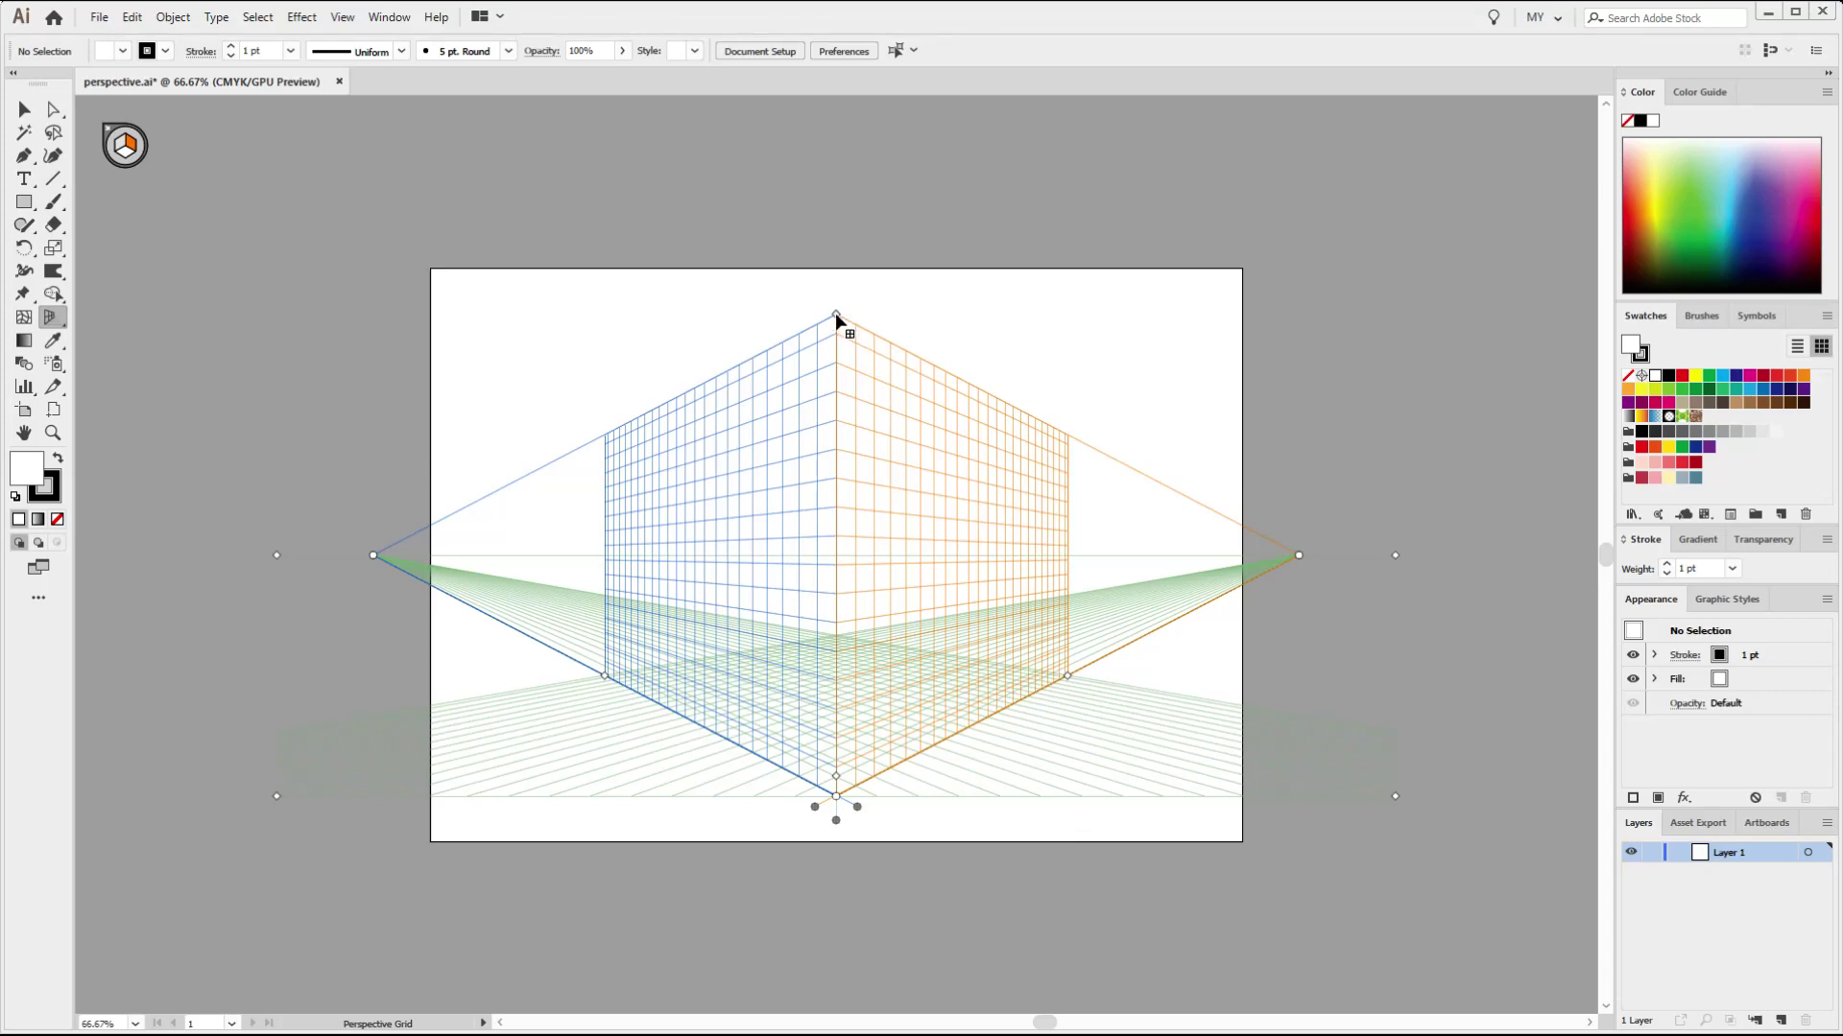
- Adjust the vertical extent of the two-point grid and enlarge its grid cells slightly
mouse_move(835, 313)
left_mouse_down()
mouse_move(835, 185)
mouse_move(847, 646)
mouse_move(836, 284)
mouse_move(872, 165)
mouse_move(868, 555)
mouse_move(861, 313)
left_mouse_up()
left_click_drag(836, 821, 908, 815)
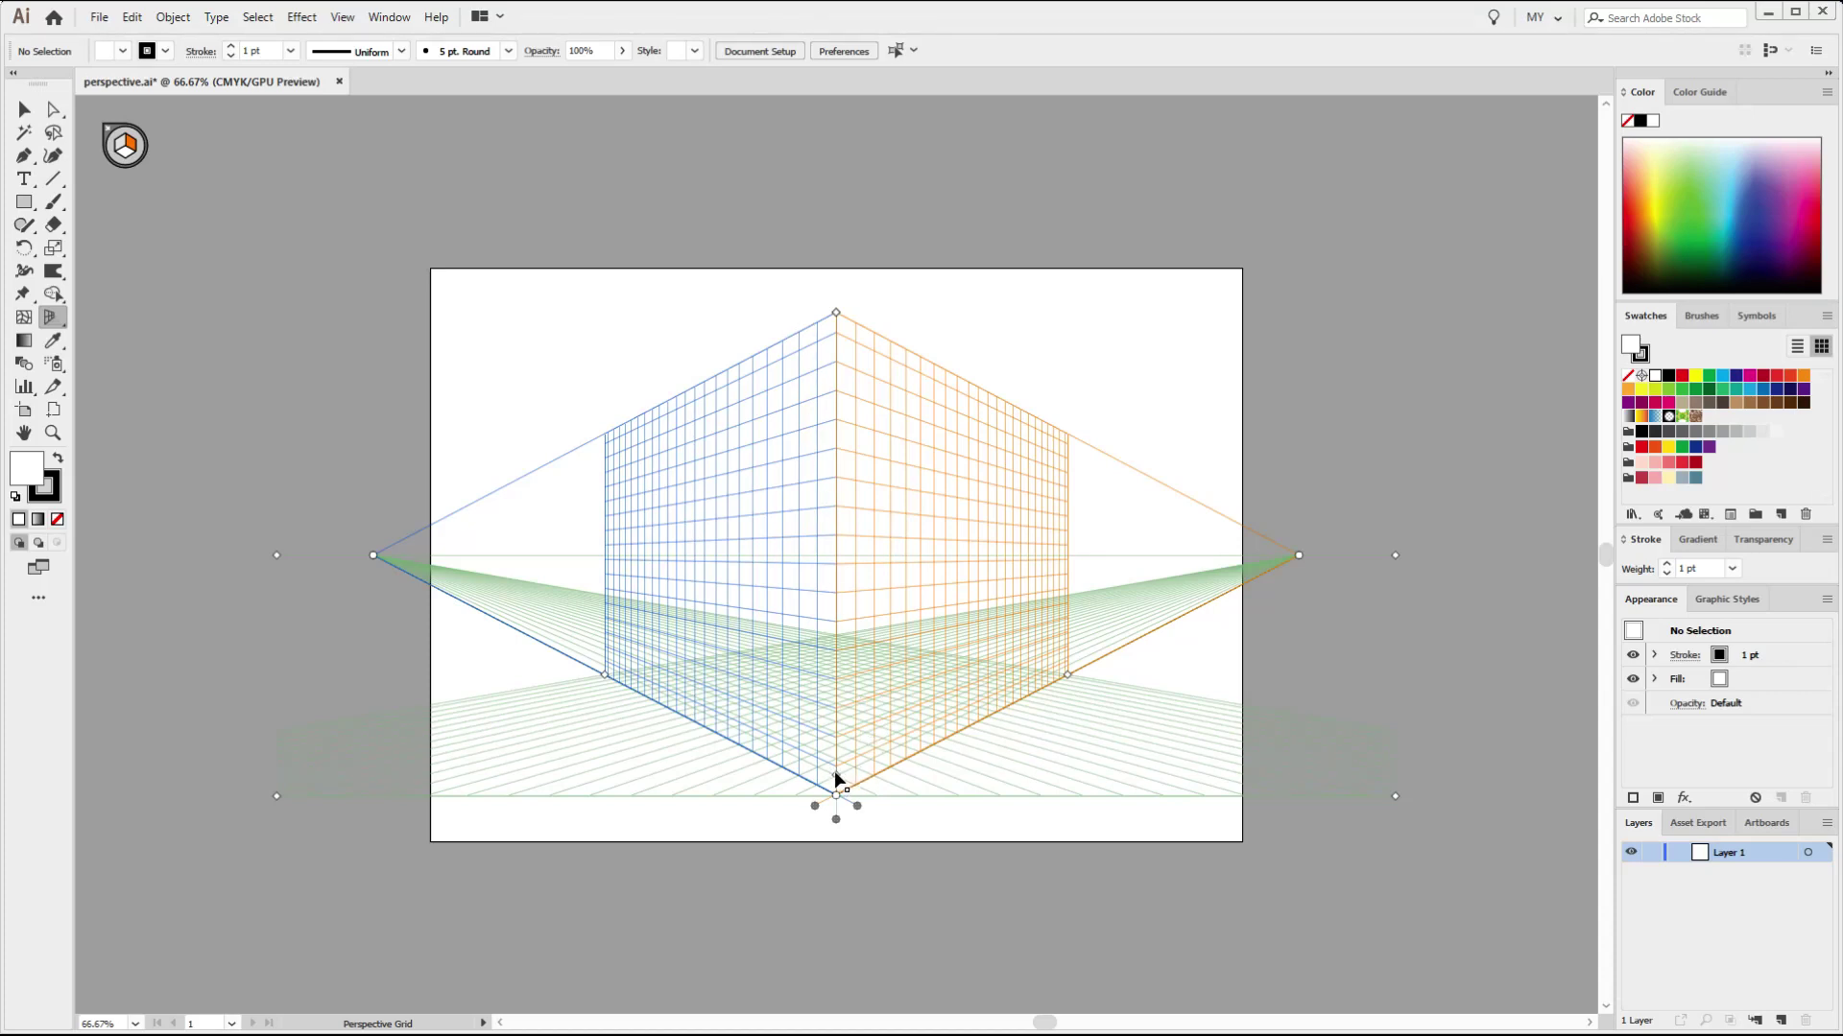
mouse_move(836, 779)
left_mouse_down()
mouse_move(839, 704)
mouse_move(836, 768)
left_mouse_up()
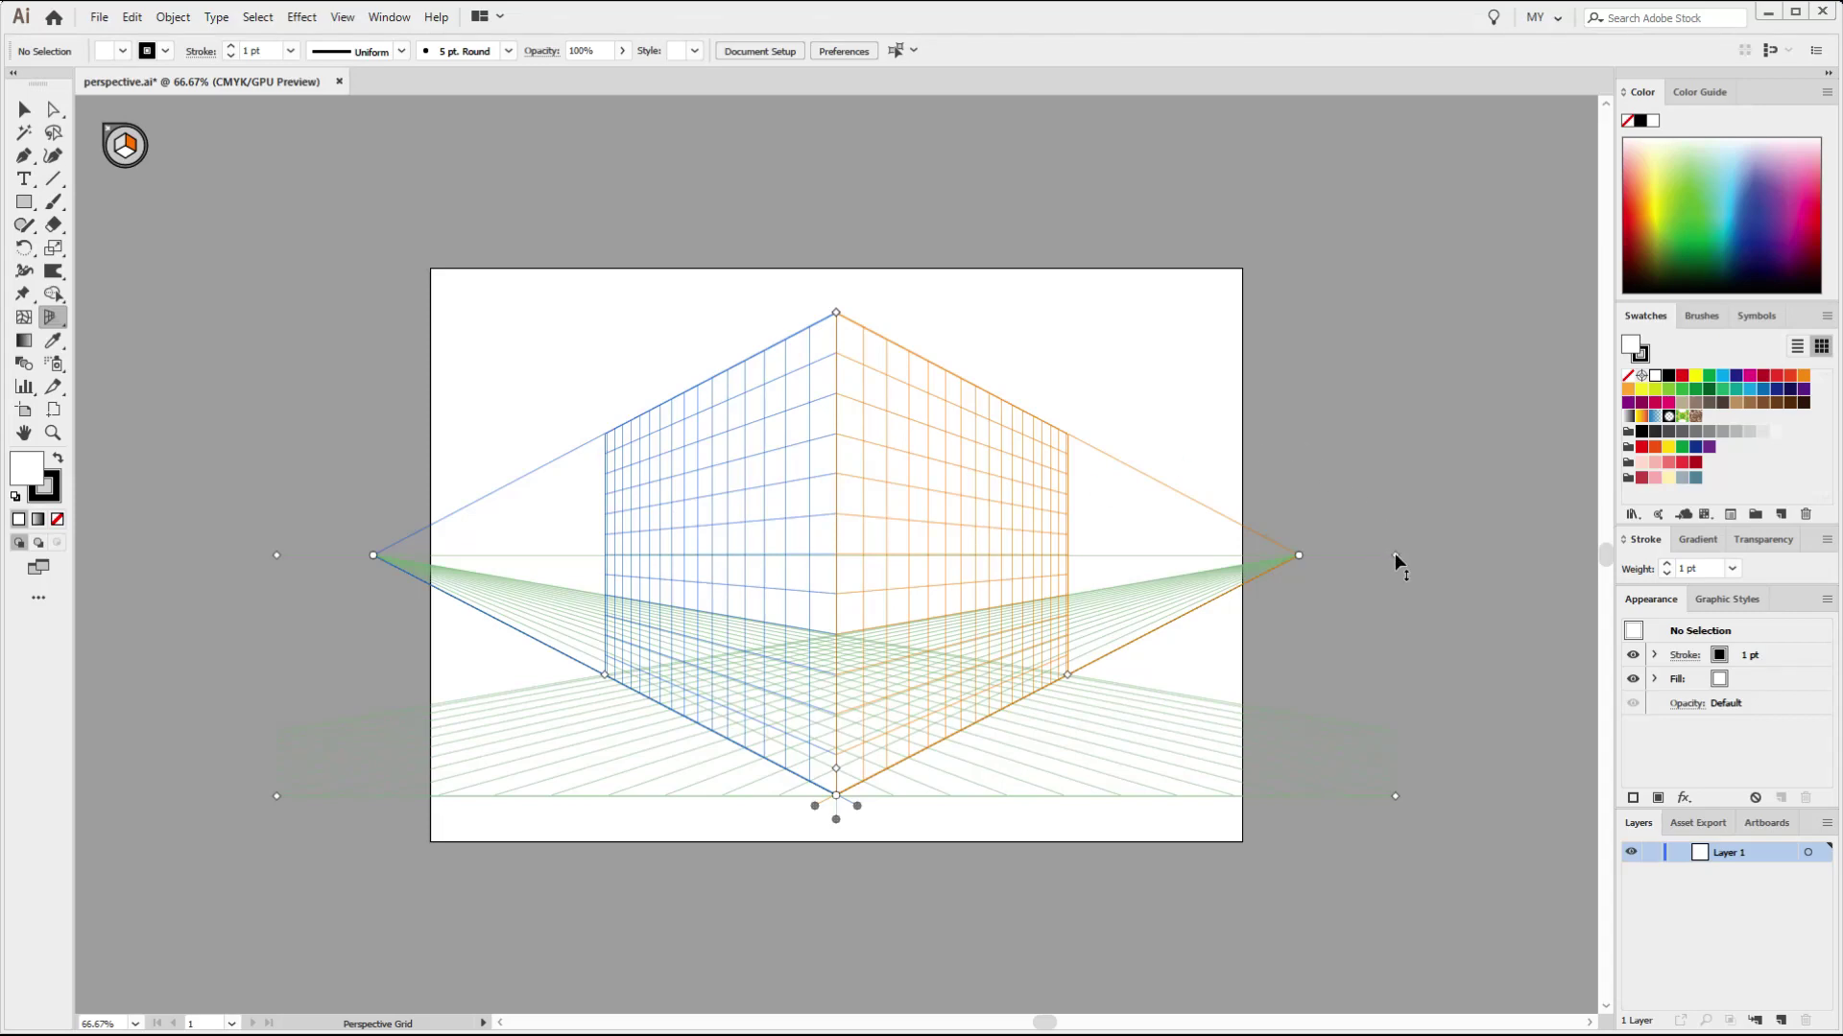
- Try raising the horizon line and moving the right and left vanishing points inward, reverting each change
left_click_drag(1395, 555, 1335, 407)
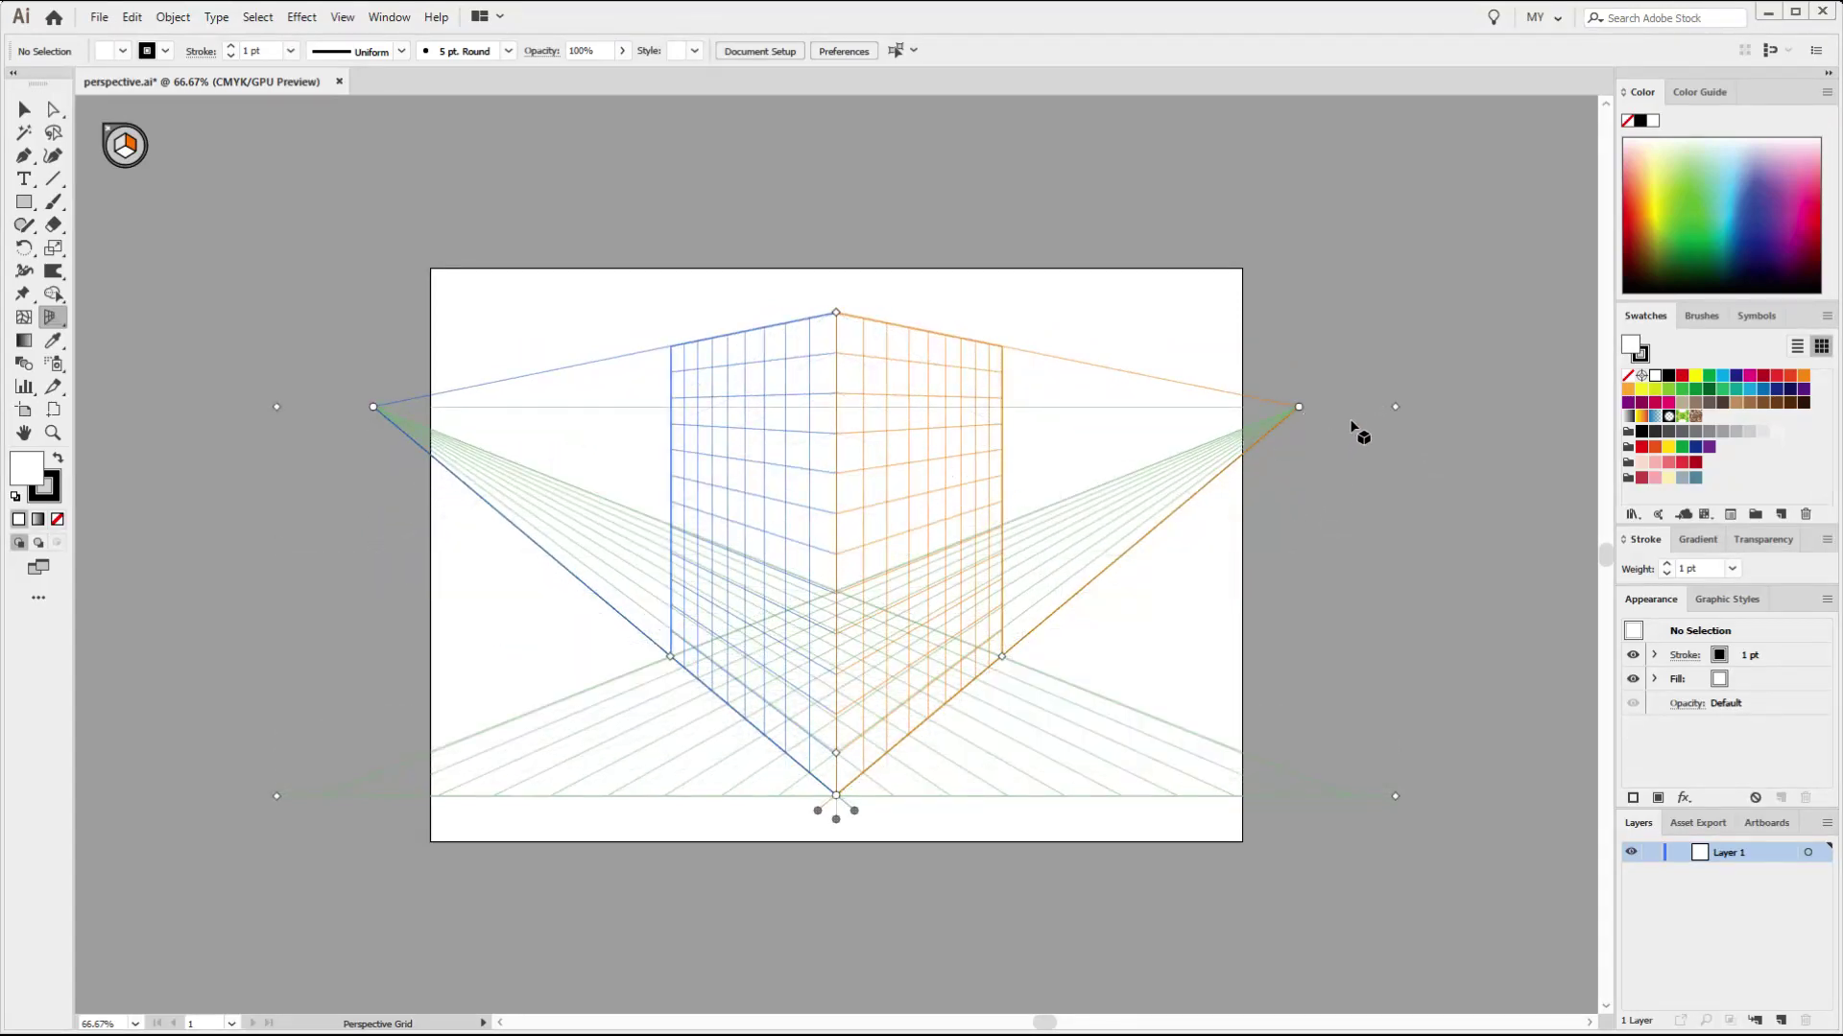
left_click_drag(1395, 406, 1373, 555)
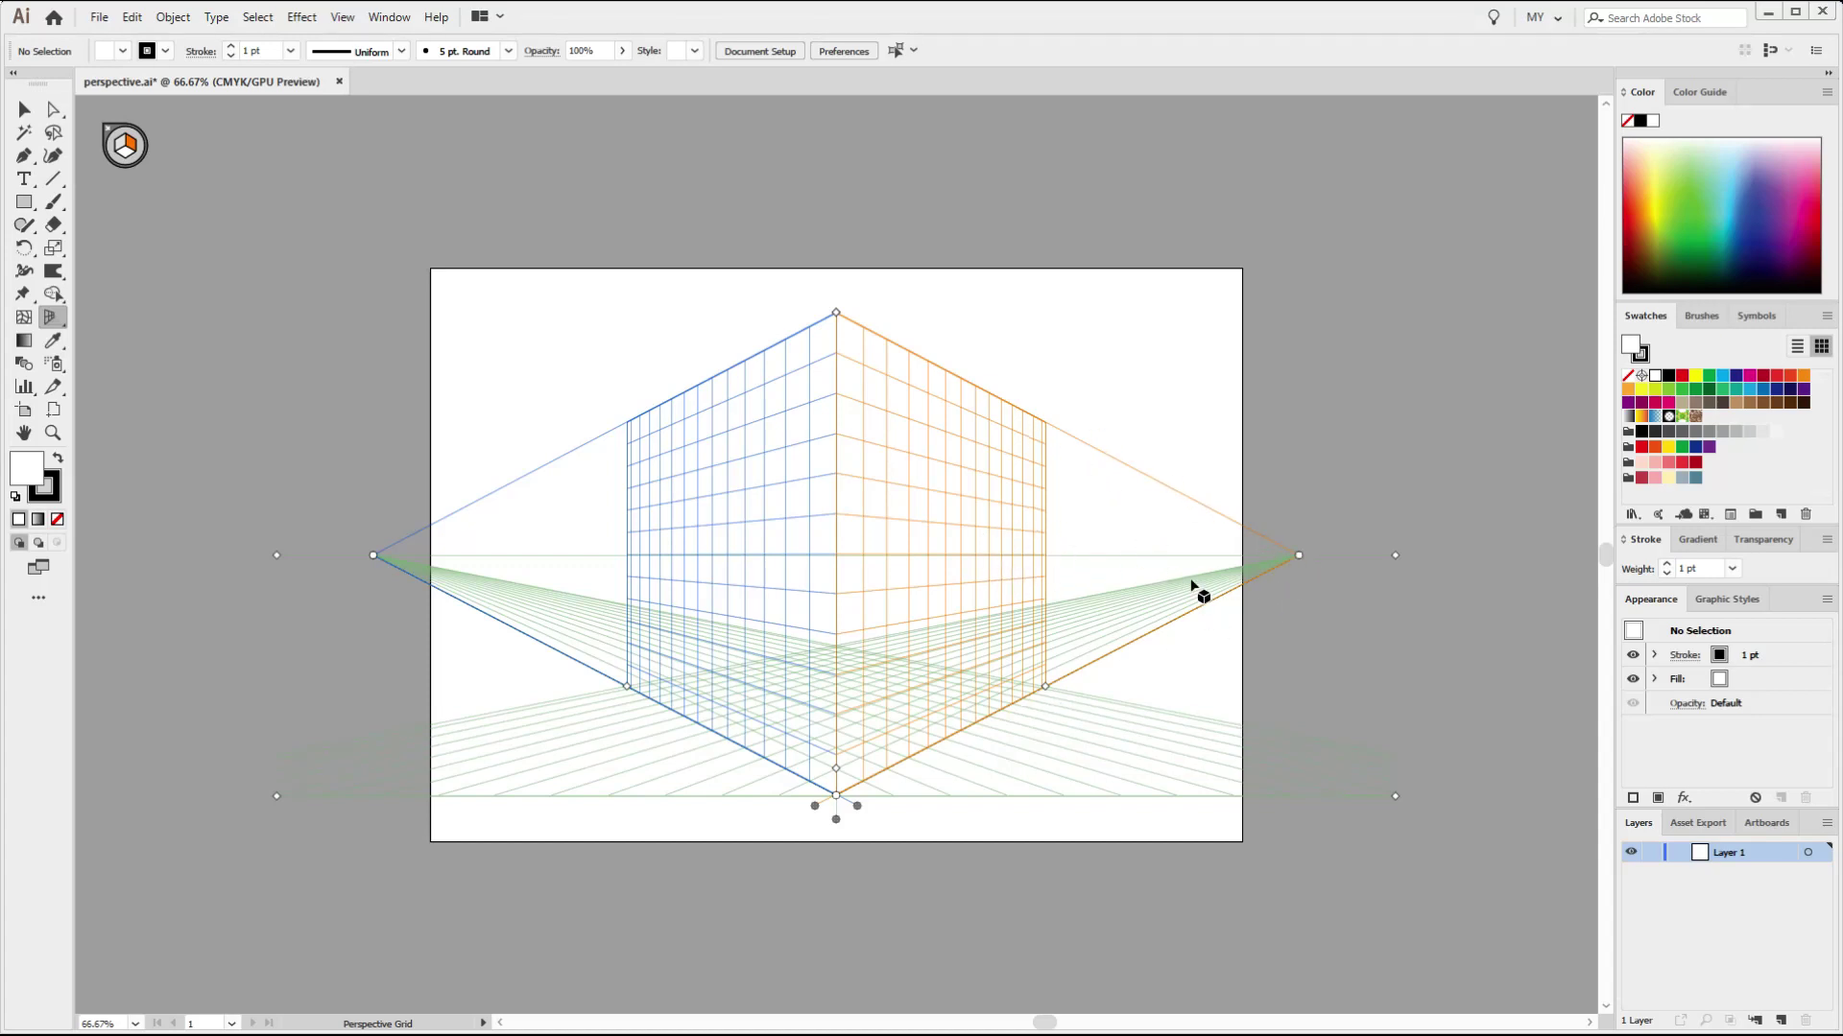
left_click_drag(1302, 559, 1025, 523)
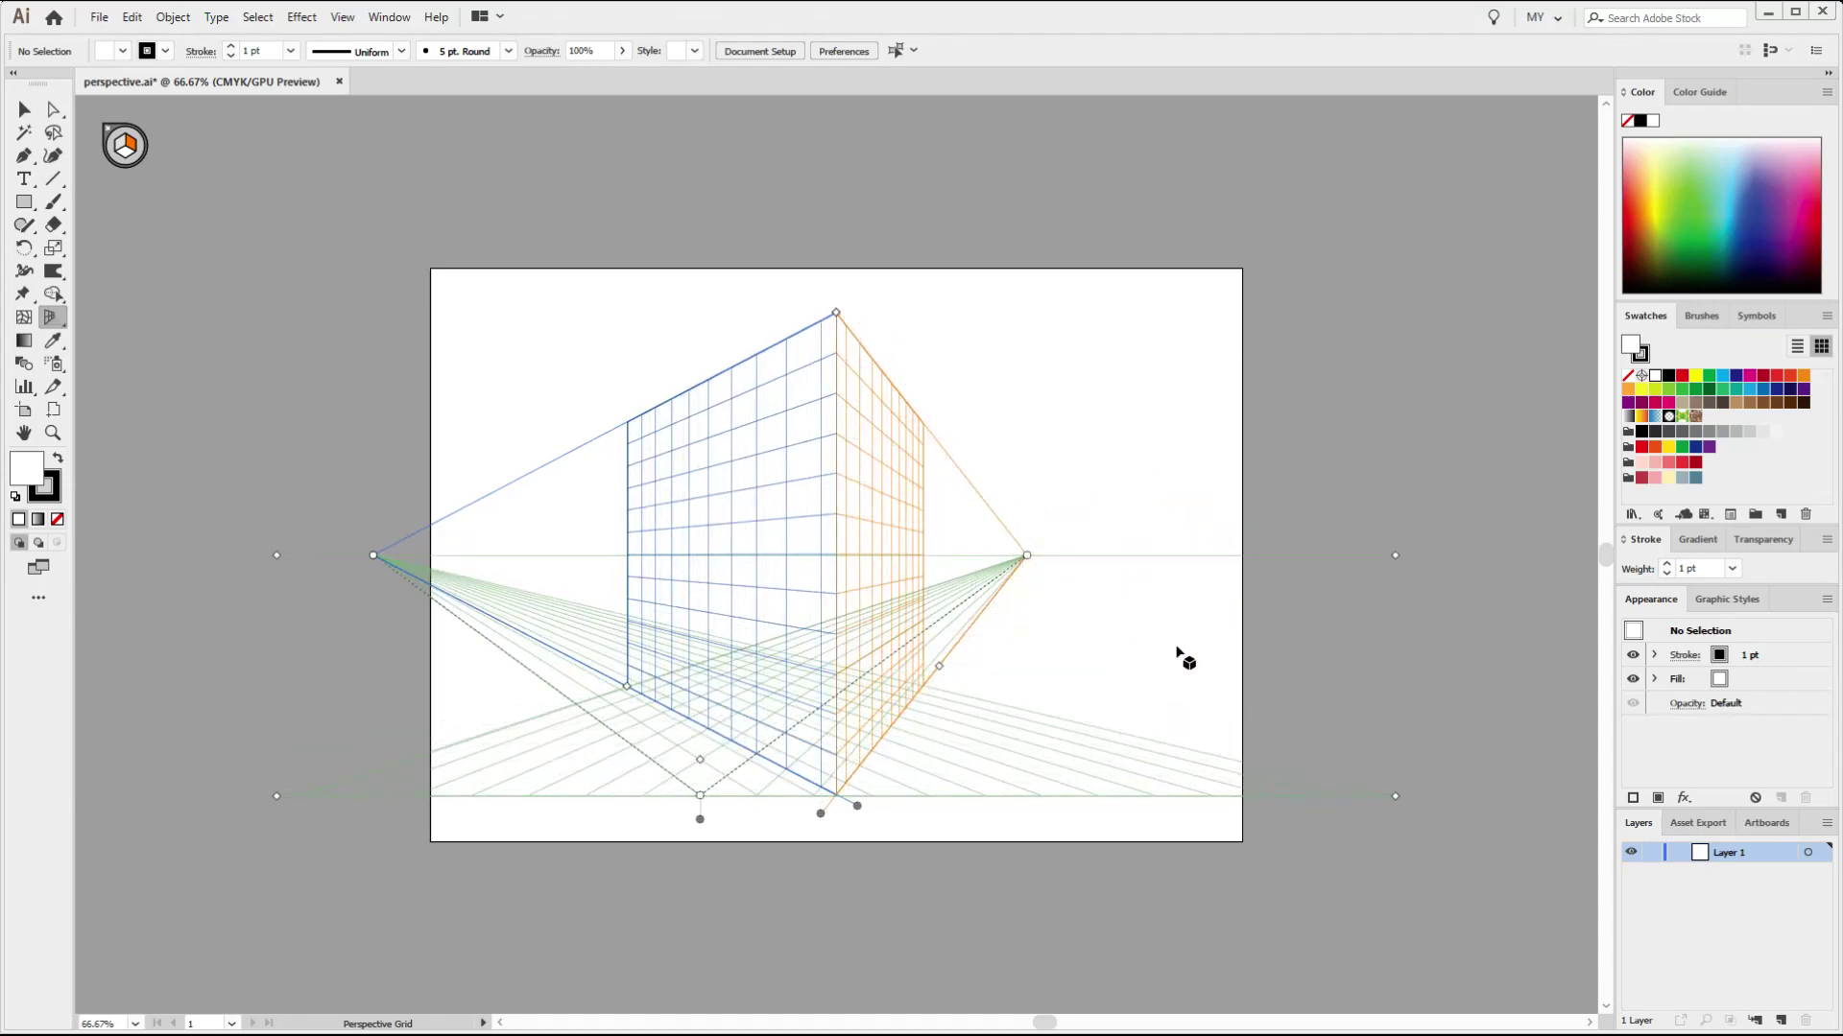
key("ctrl+z")
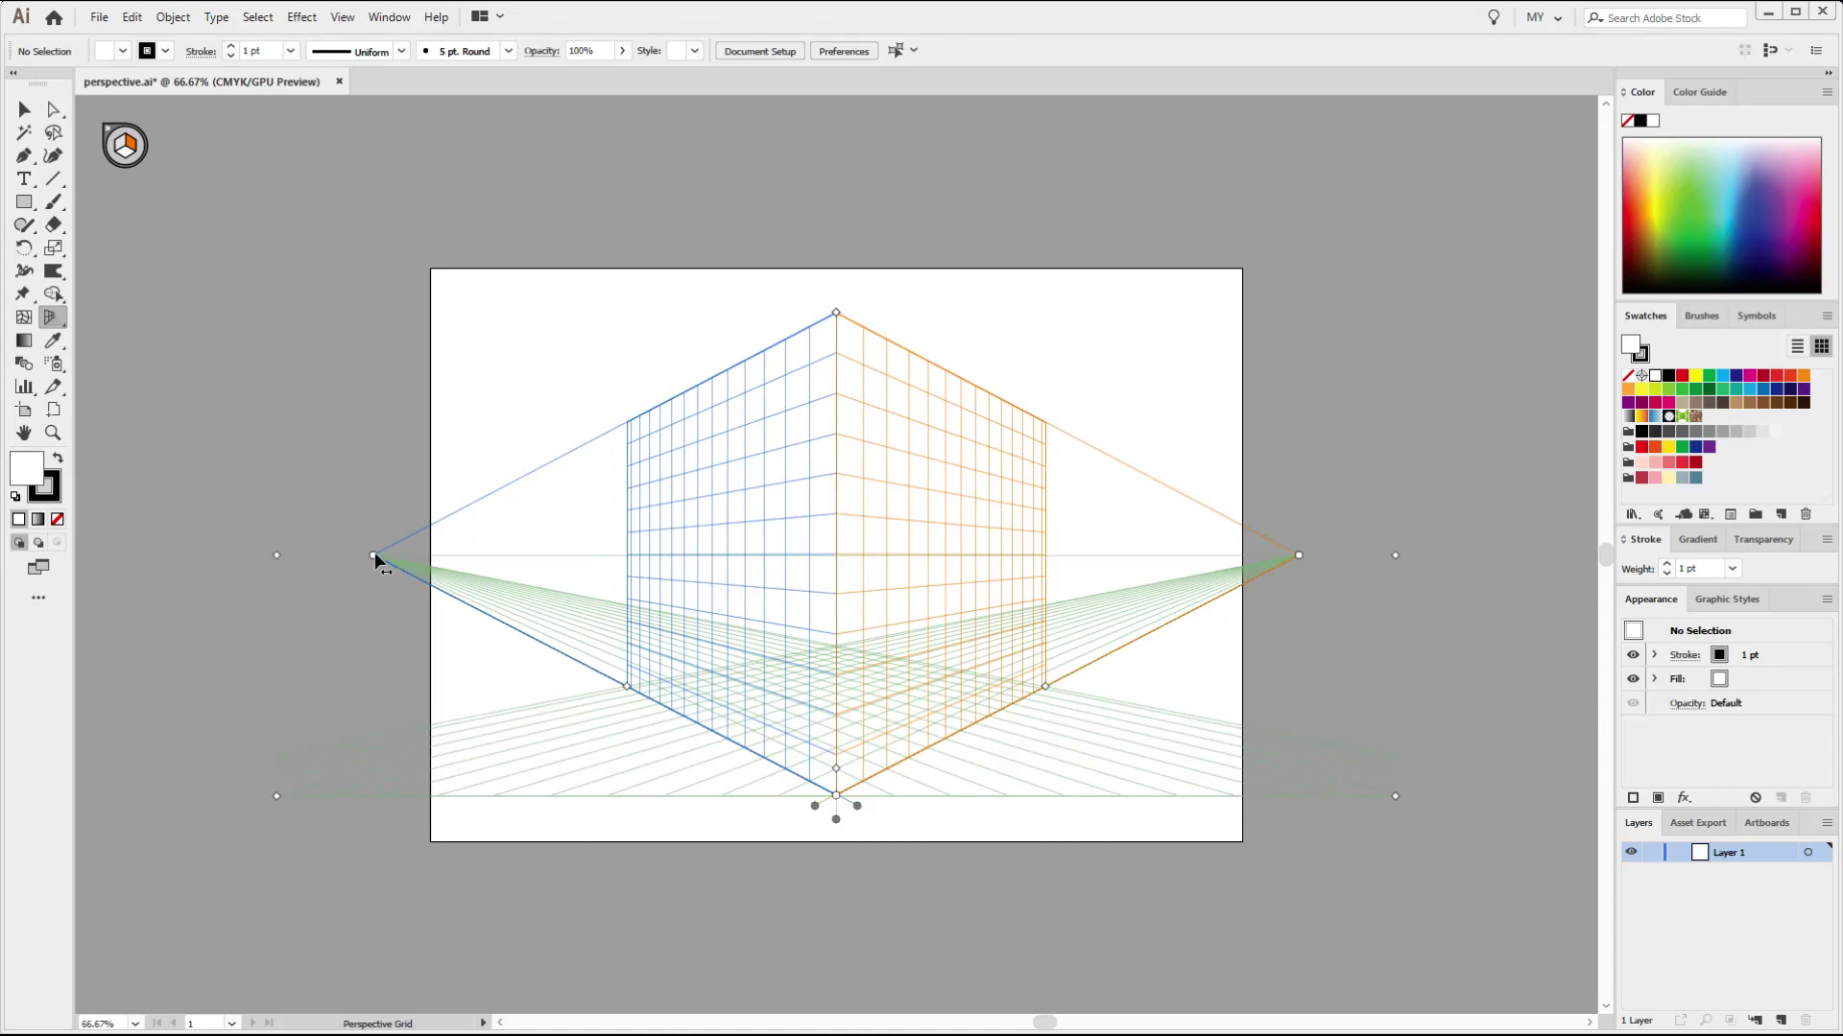
left_click_drag(372, 555, 618, 590)
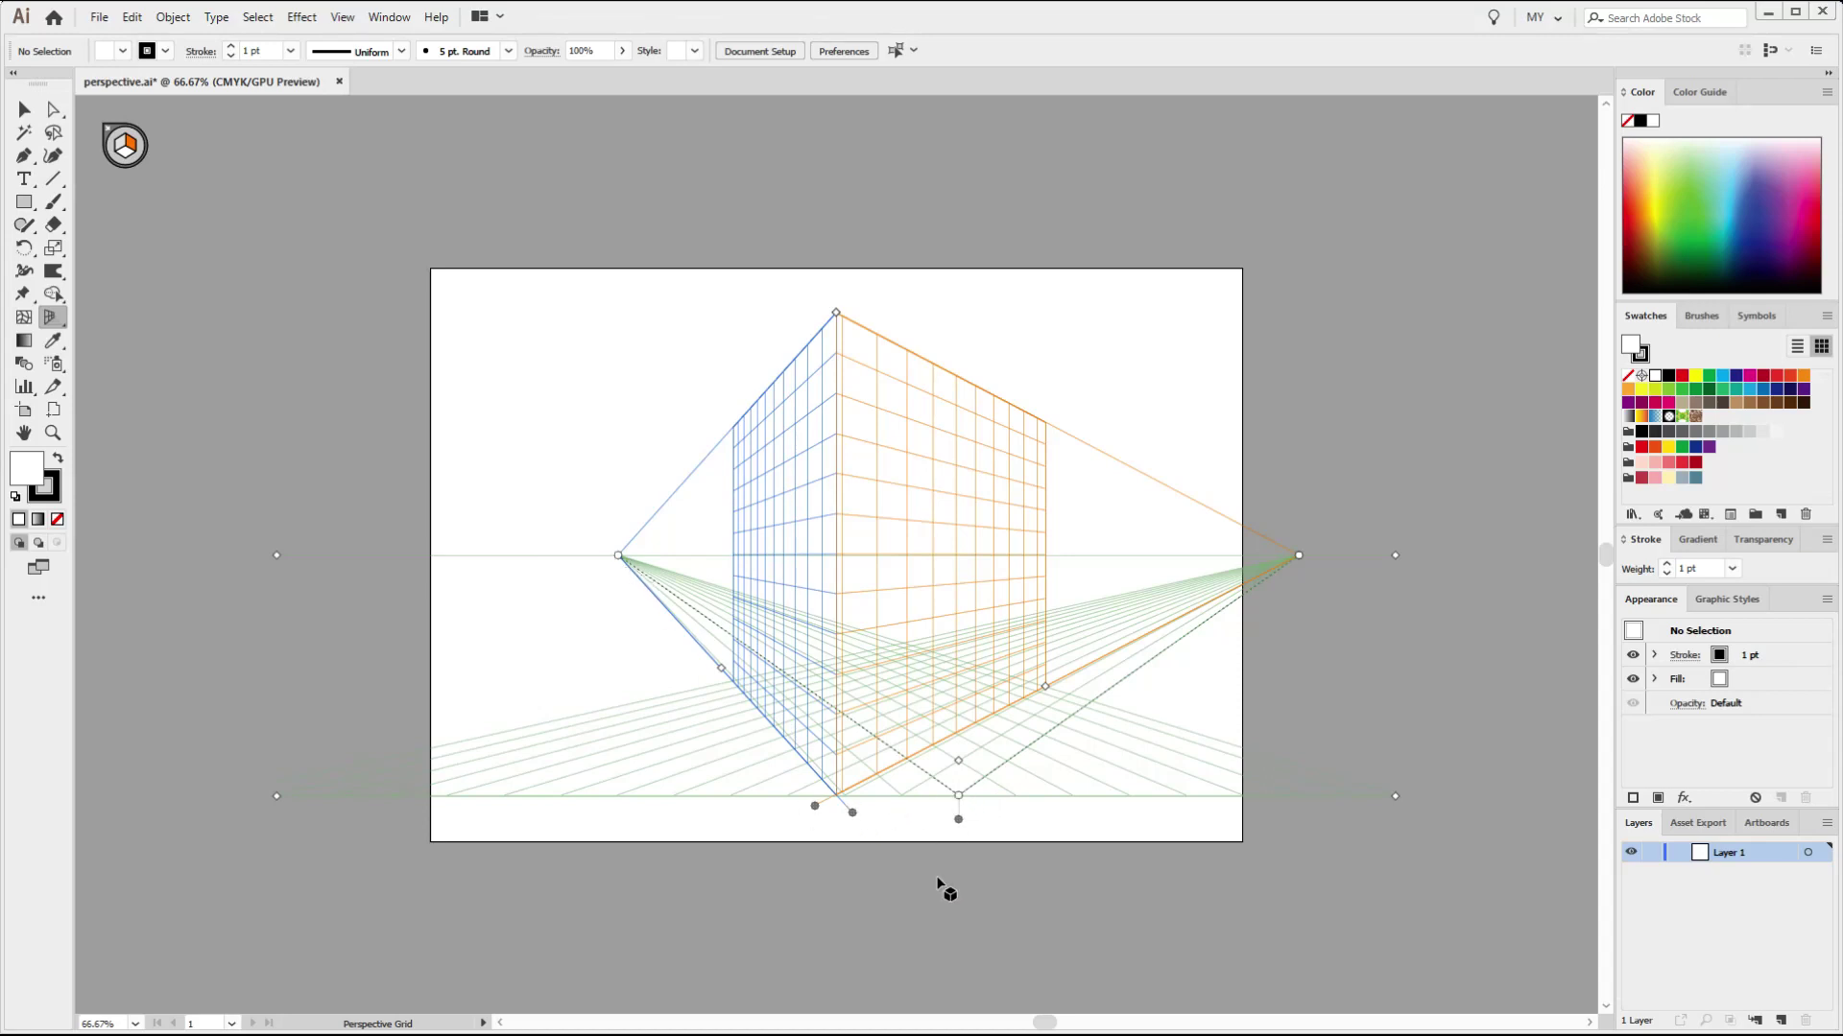
key("shift+v")
key("ctrl+z")
key("shift+p")
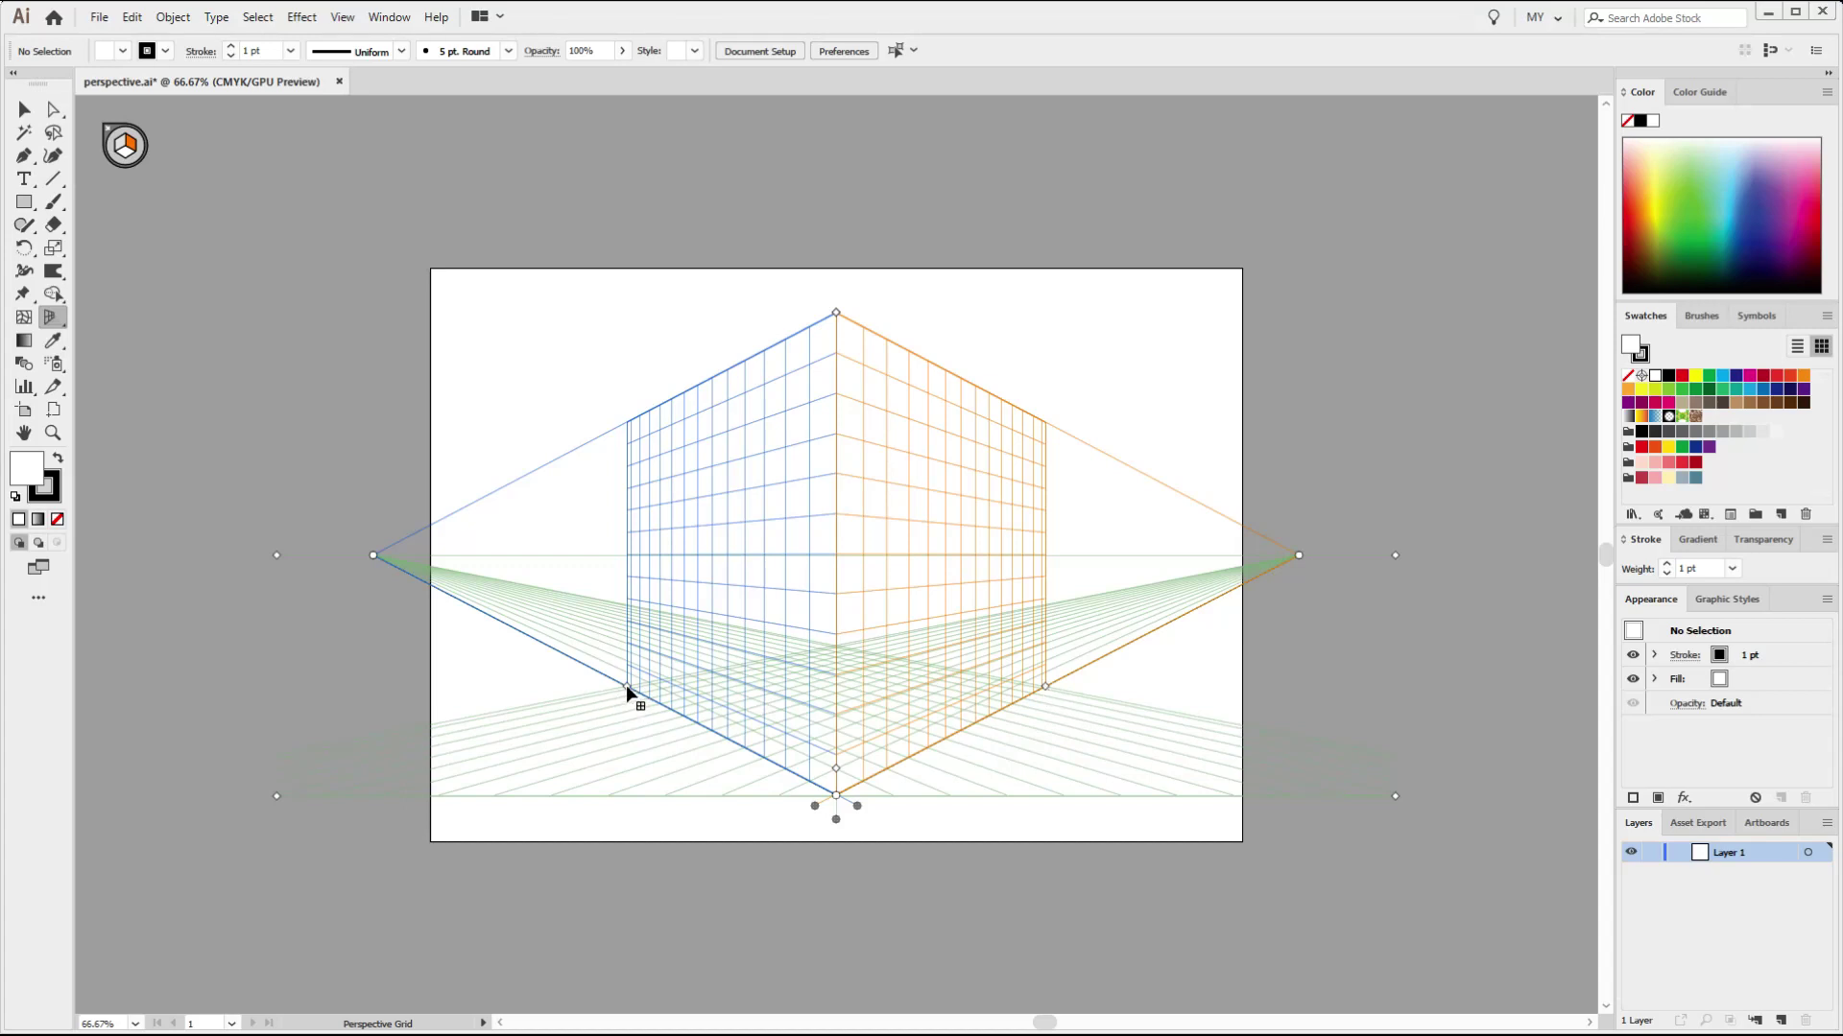
- Adjust the horizontal extents of the left and right grid planes and shift the whole grid slightly upward
left_click_drag(626, 686, 732, 753)
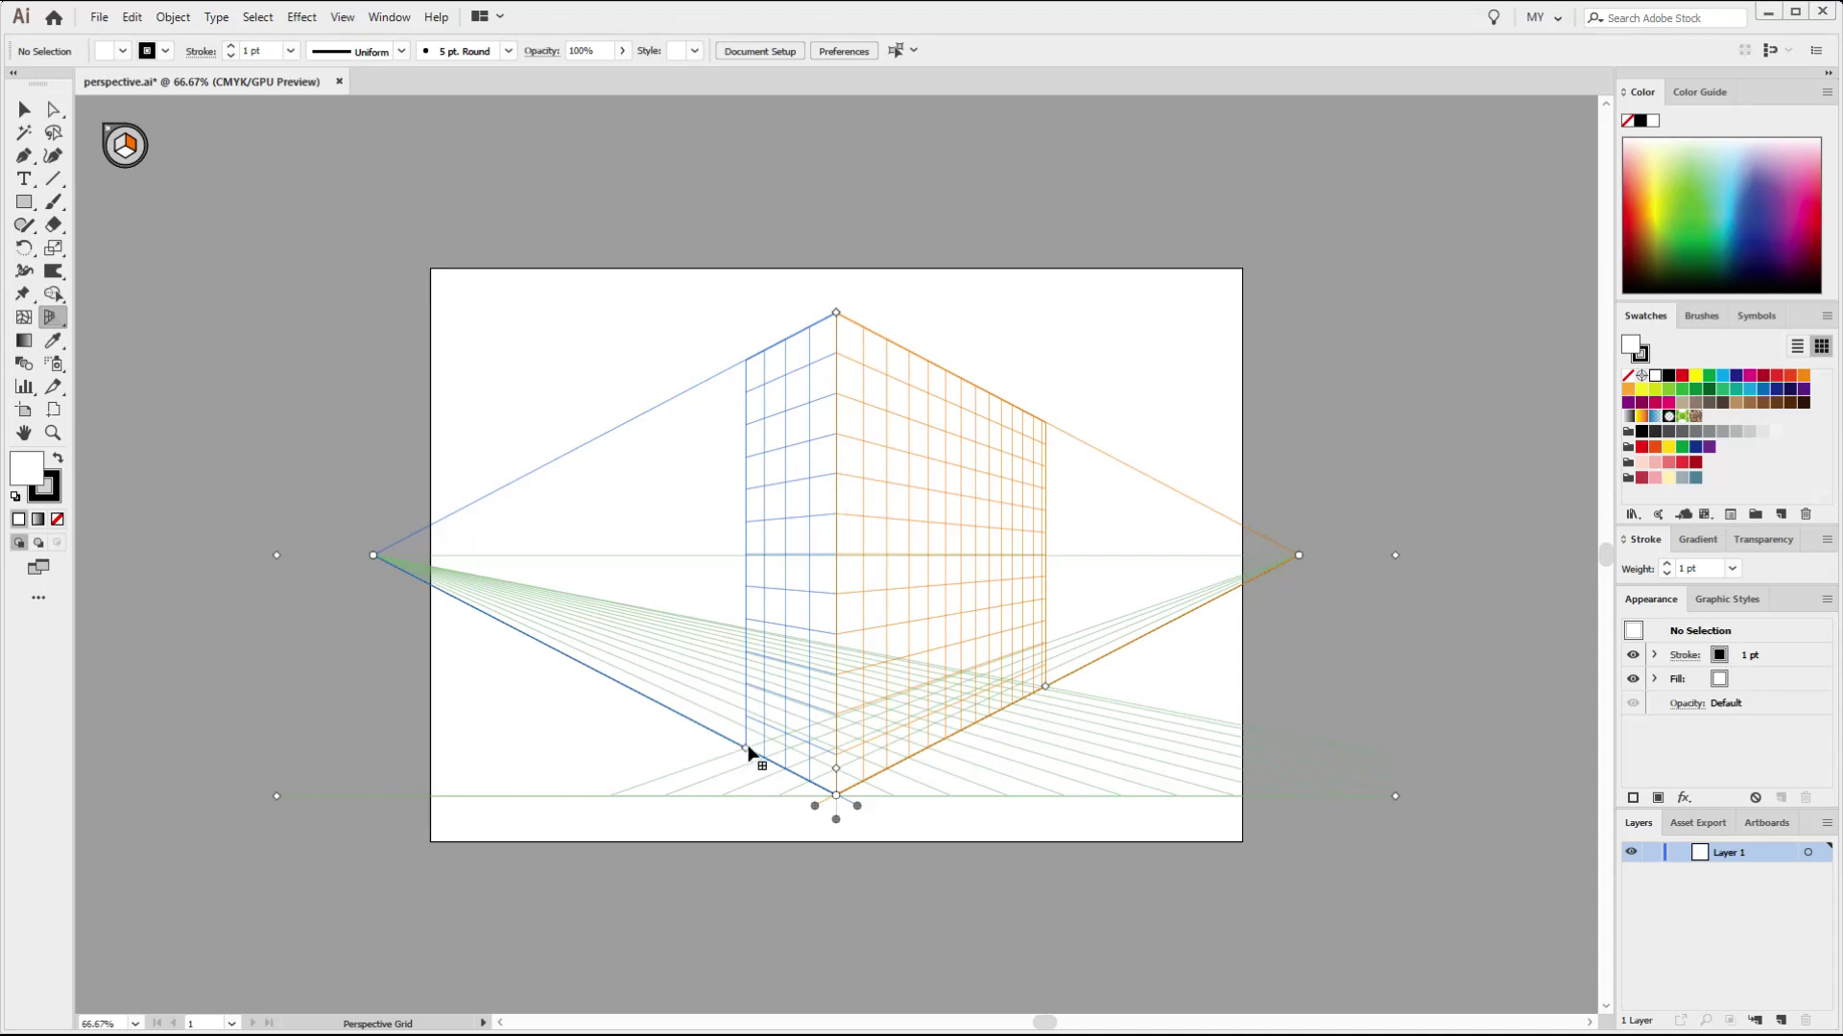
left_click_drag(747, 751, 603, 687)
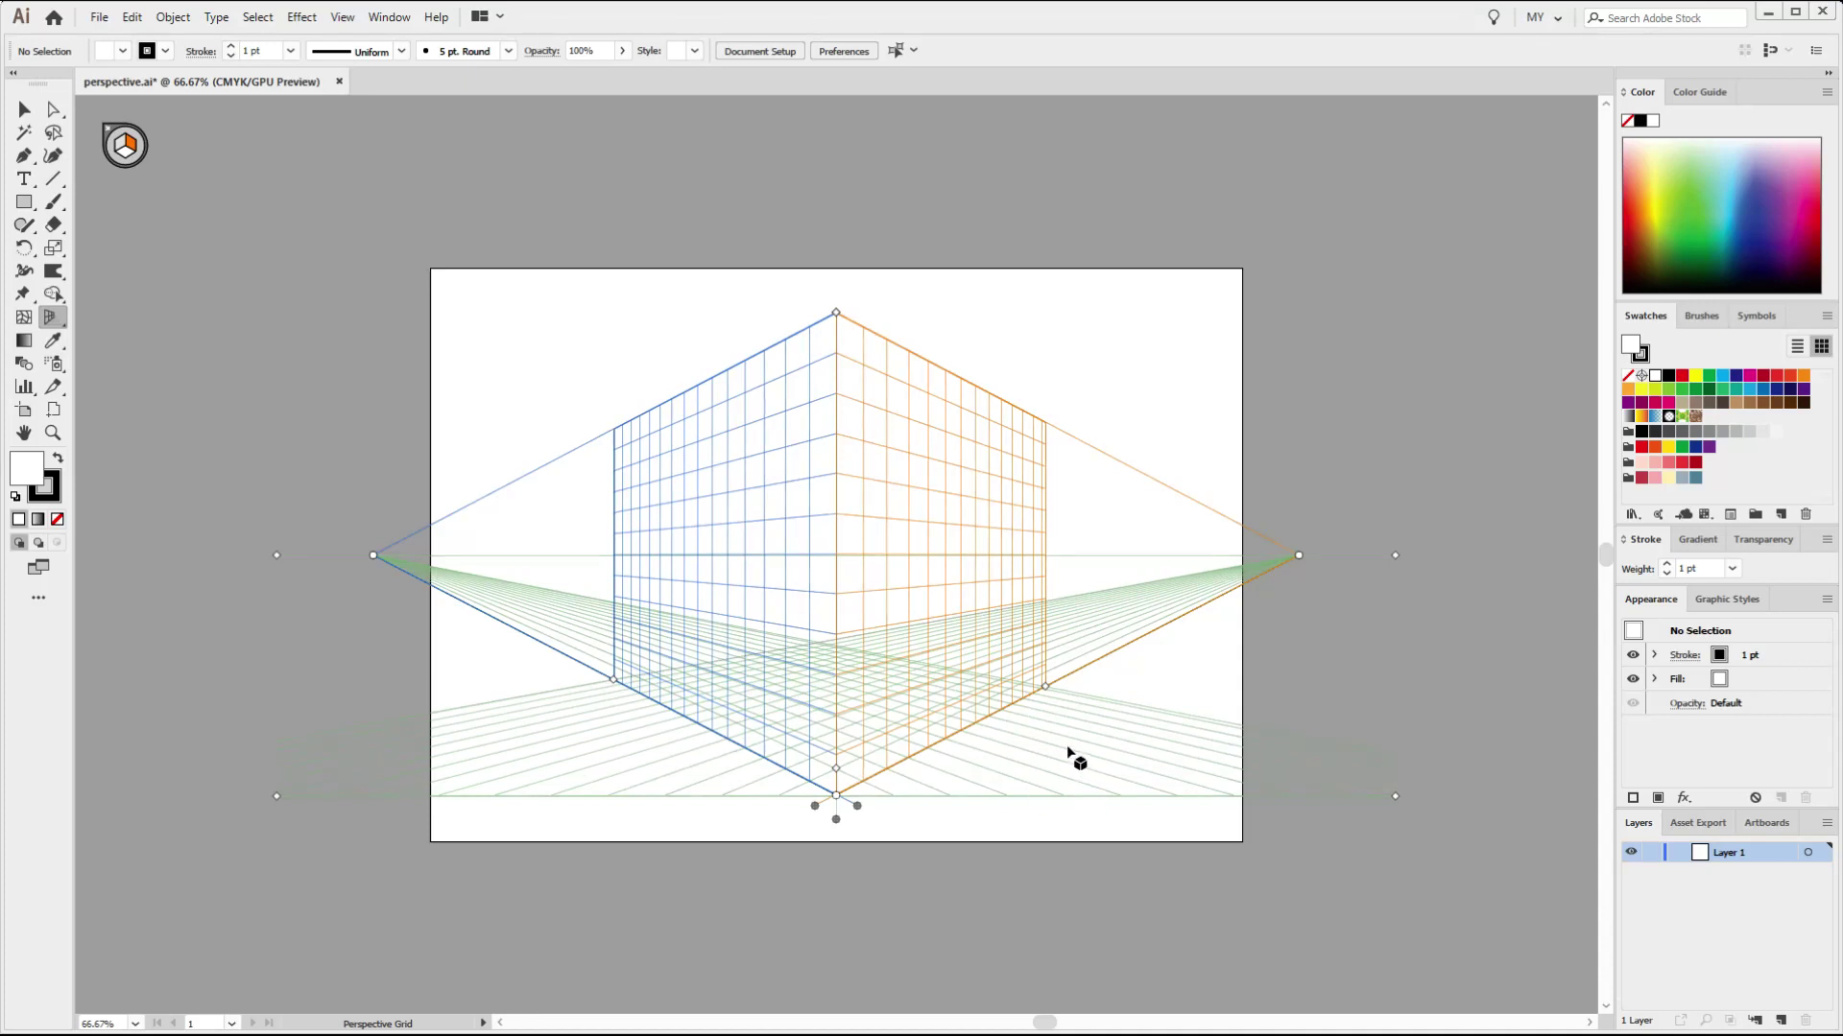
left_click_drag(1044, 689, 1008, 697)
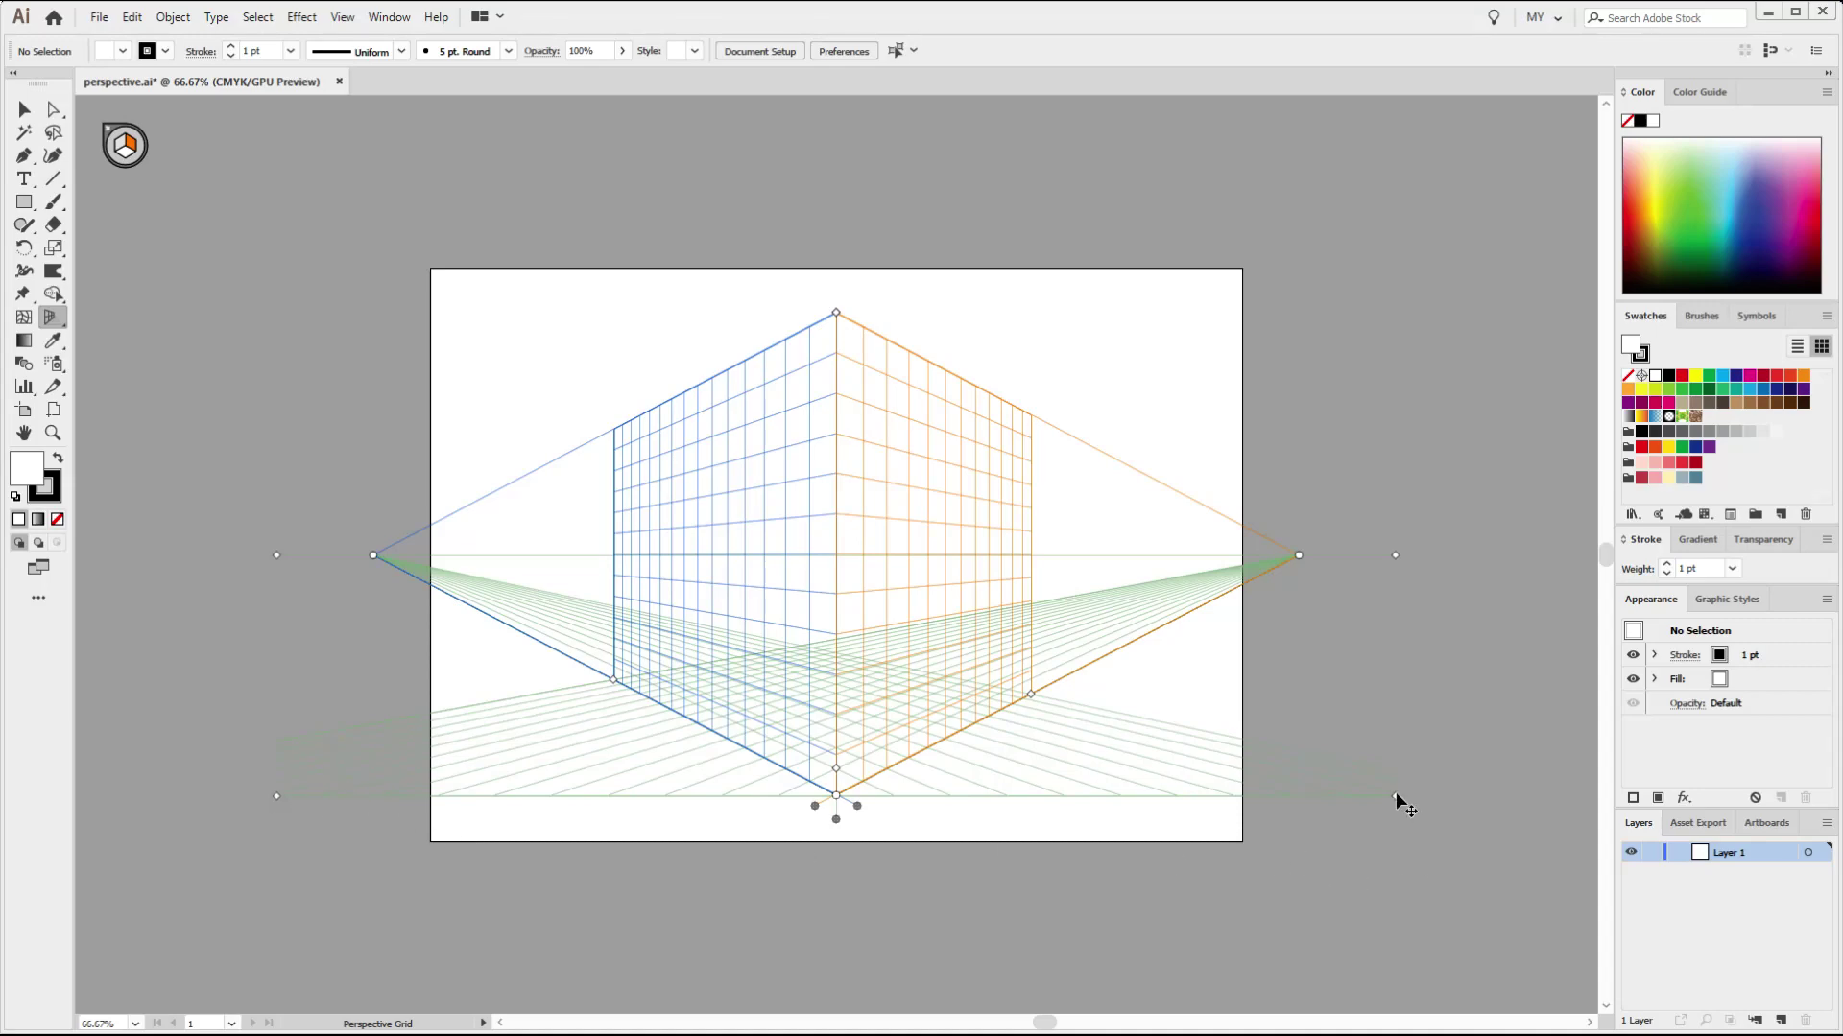
mouse_move(1395, 797)
left_mouse_down()
mouse_move(1273, 755)
mouse_move(1453, 821)
mouse_move(1350, 781)
mouse_move(1393, 787)
left_mouse_up()
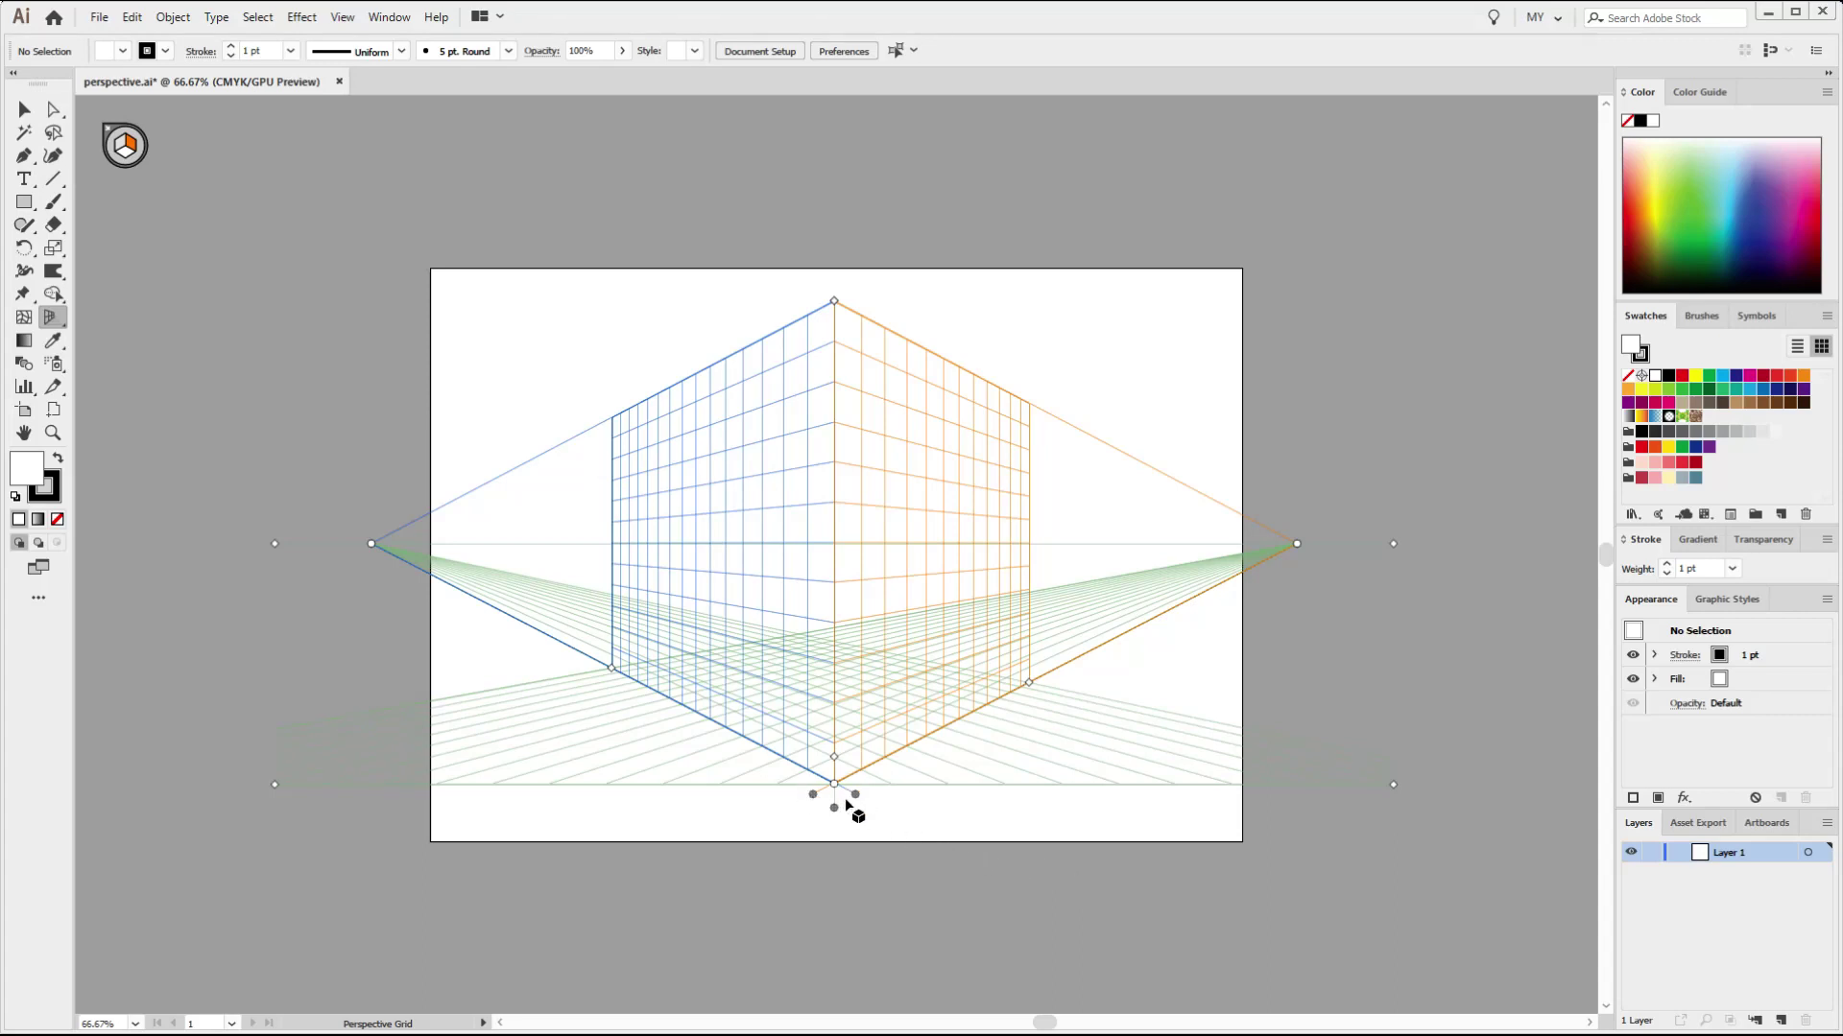
- Try shifting the blue left grid plane past the orange plane, and undo the shift
left_click_drag(855, 800, 993, 803)
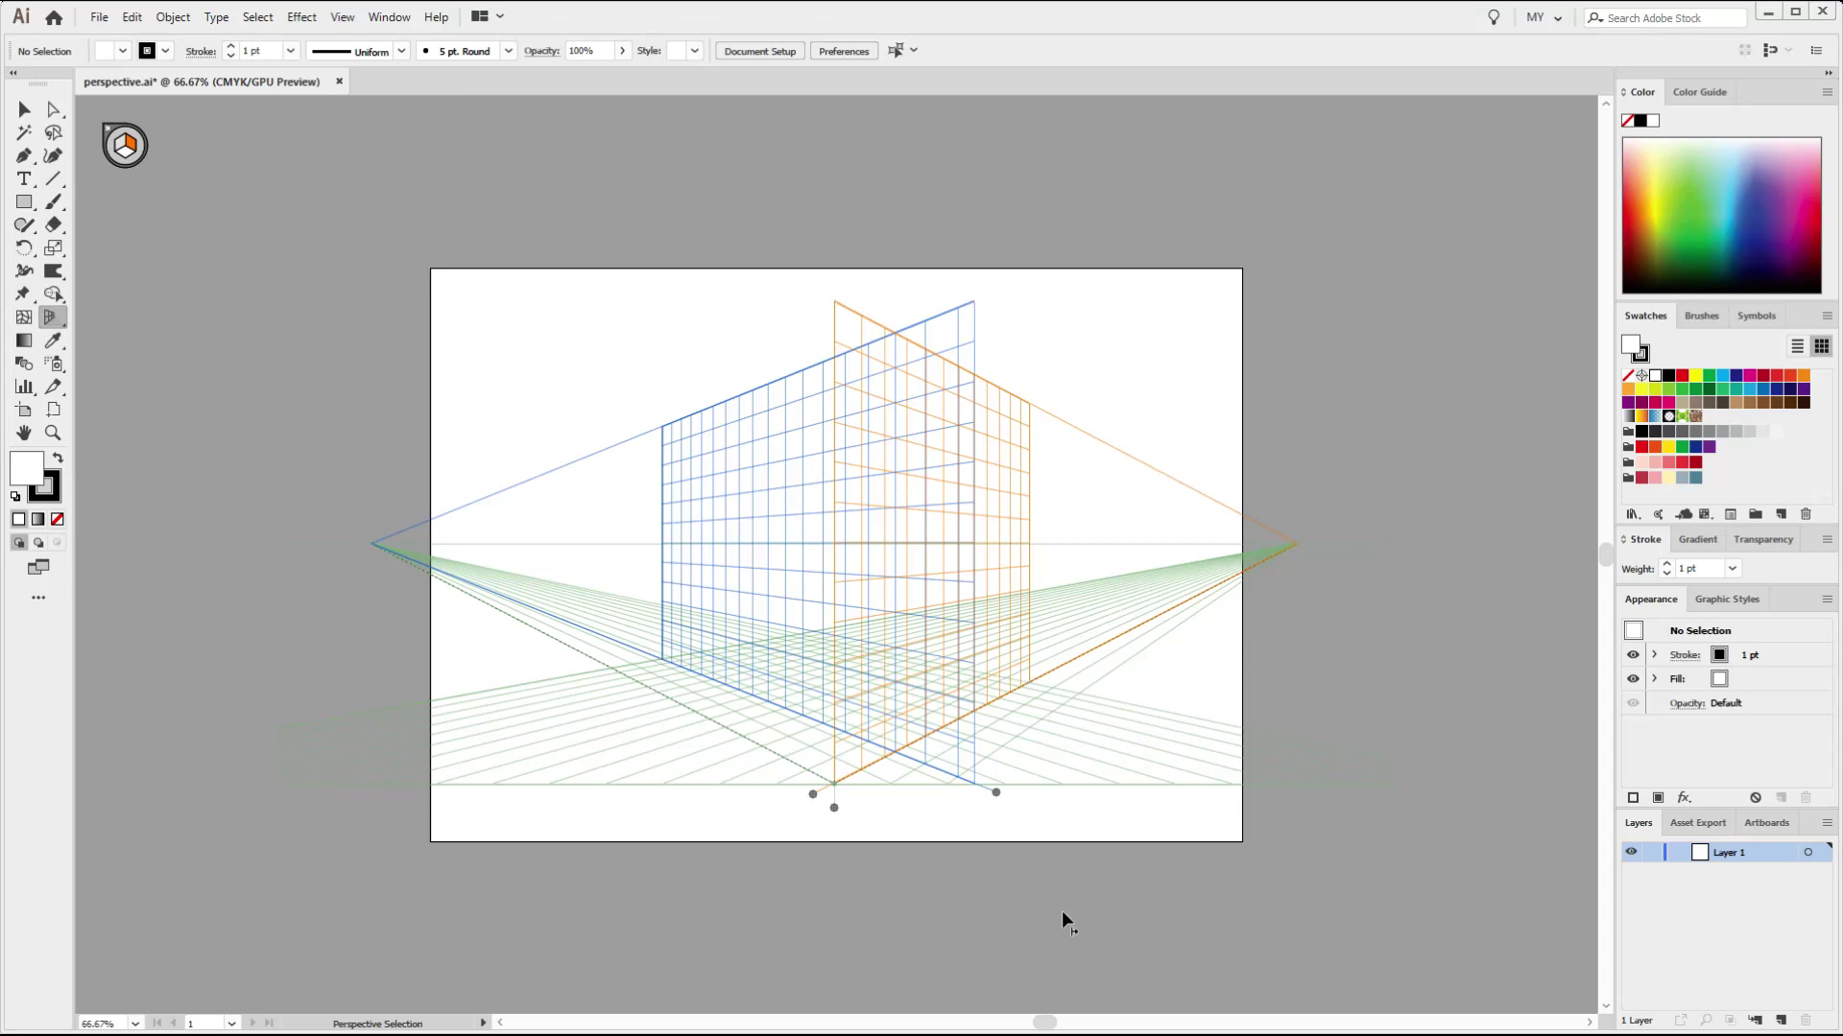
key("ctrl+z")
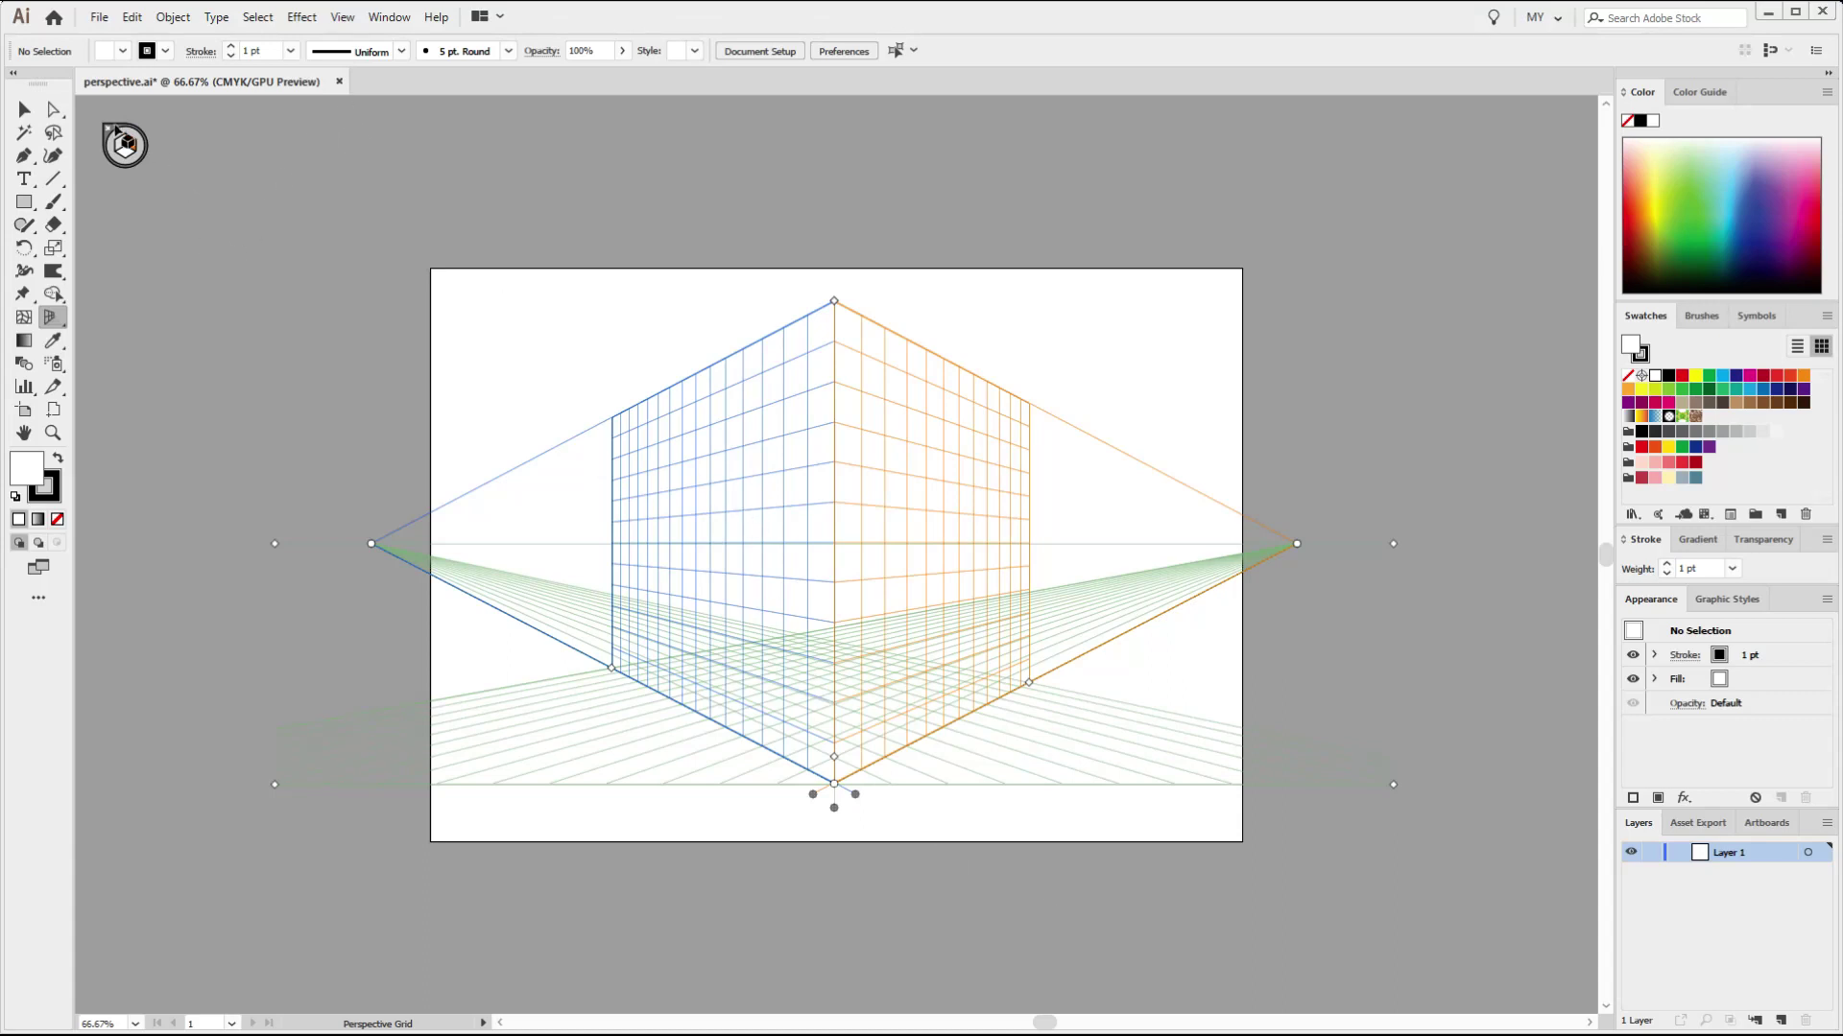
- Cycle through the active perspective planes and finish with the left grid plane active
left_click(126, 144)
left_click(123, 142)
left_click(128, 156)
key("shift+p")
key("shift+v")
key("shift+p")
- Draw a rectangle covering the whole left grid plane and give it a red fill with no stroke
left_click(26, 205)
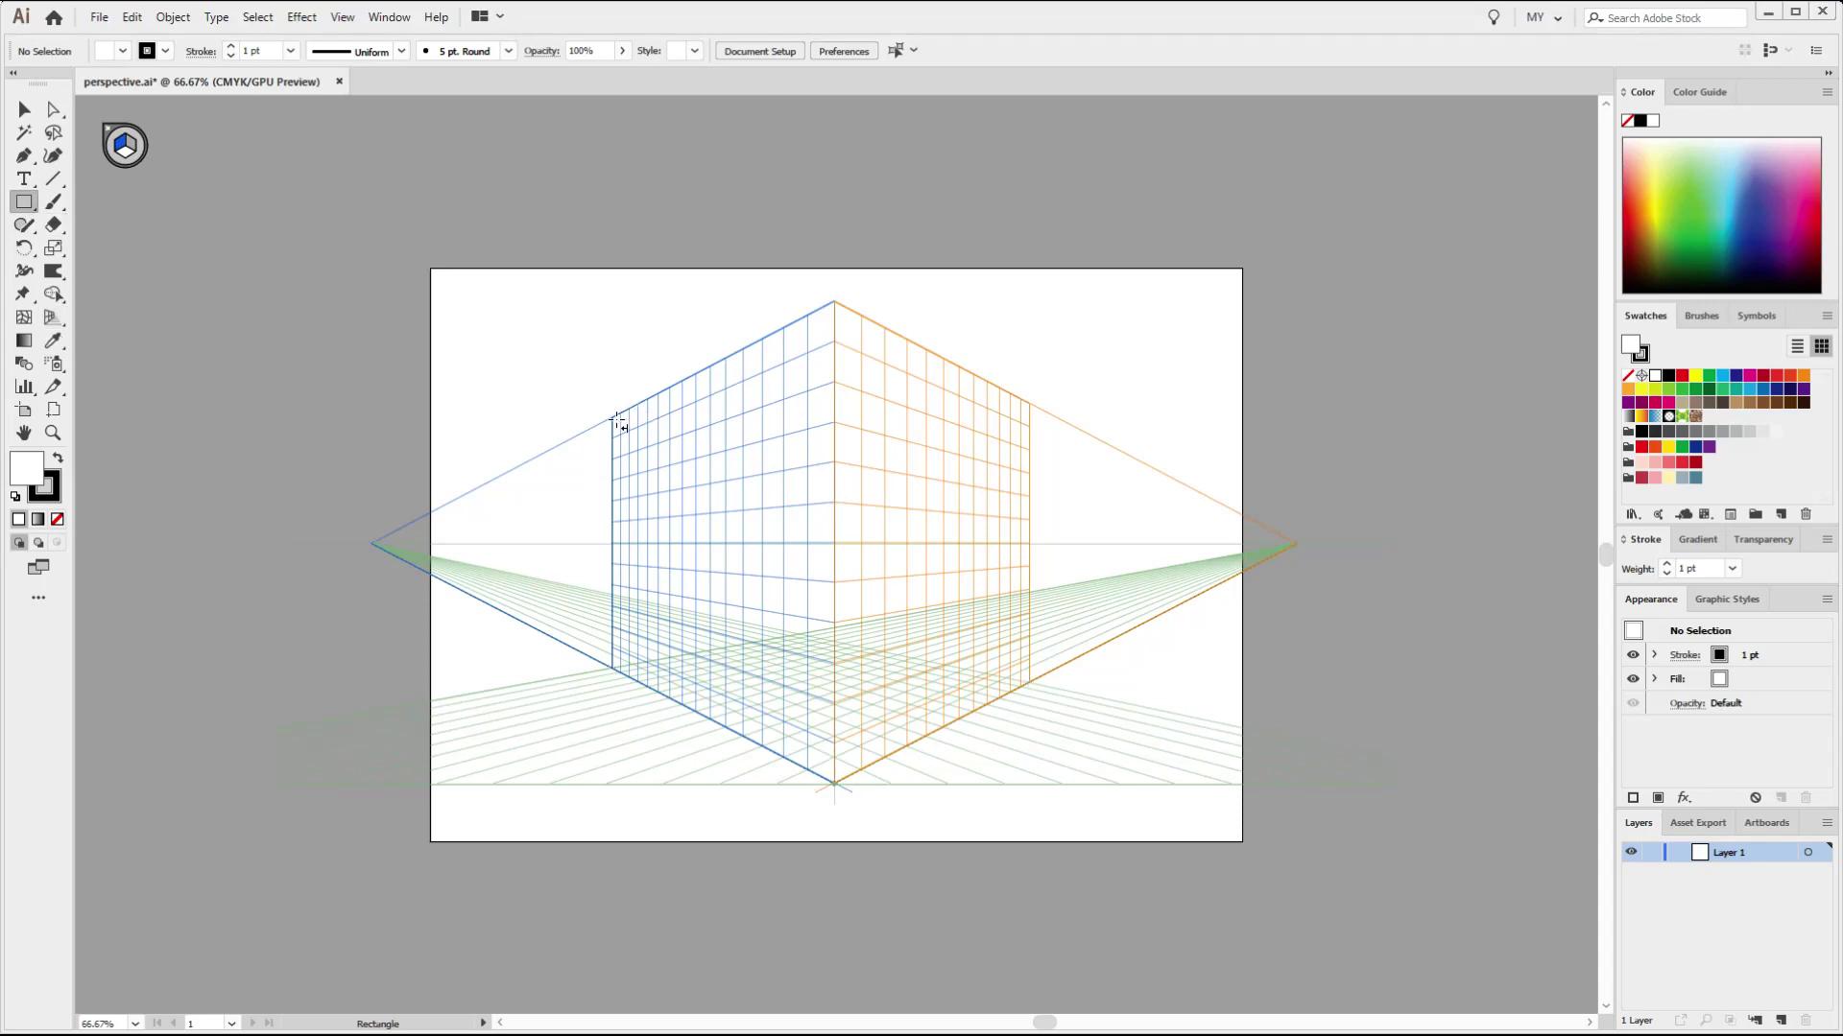
left_click_drag(613, 420, 834, 784)
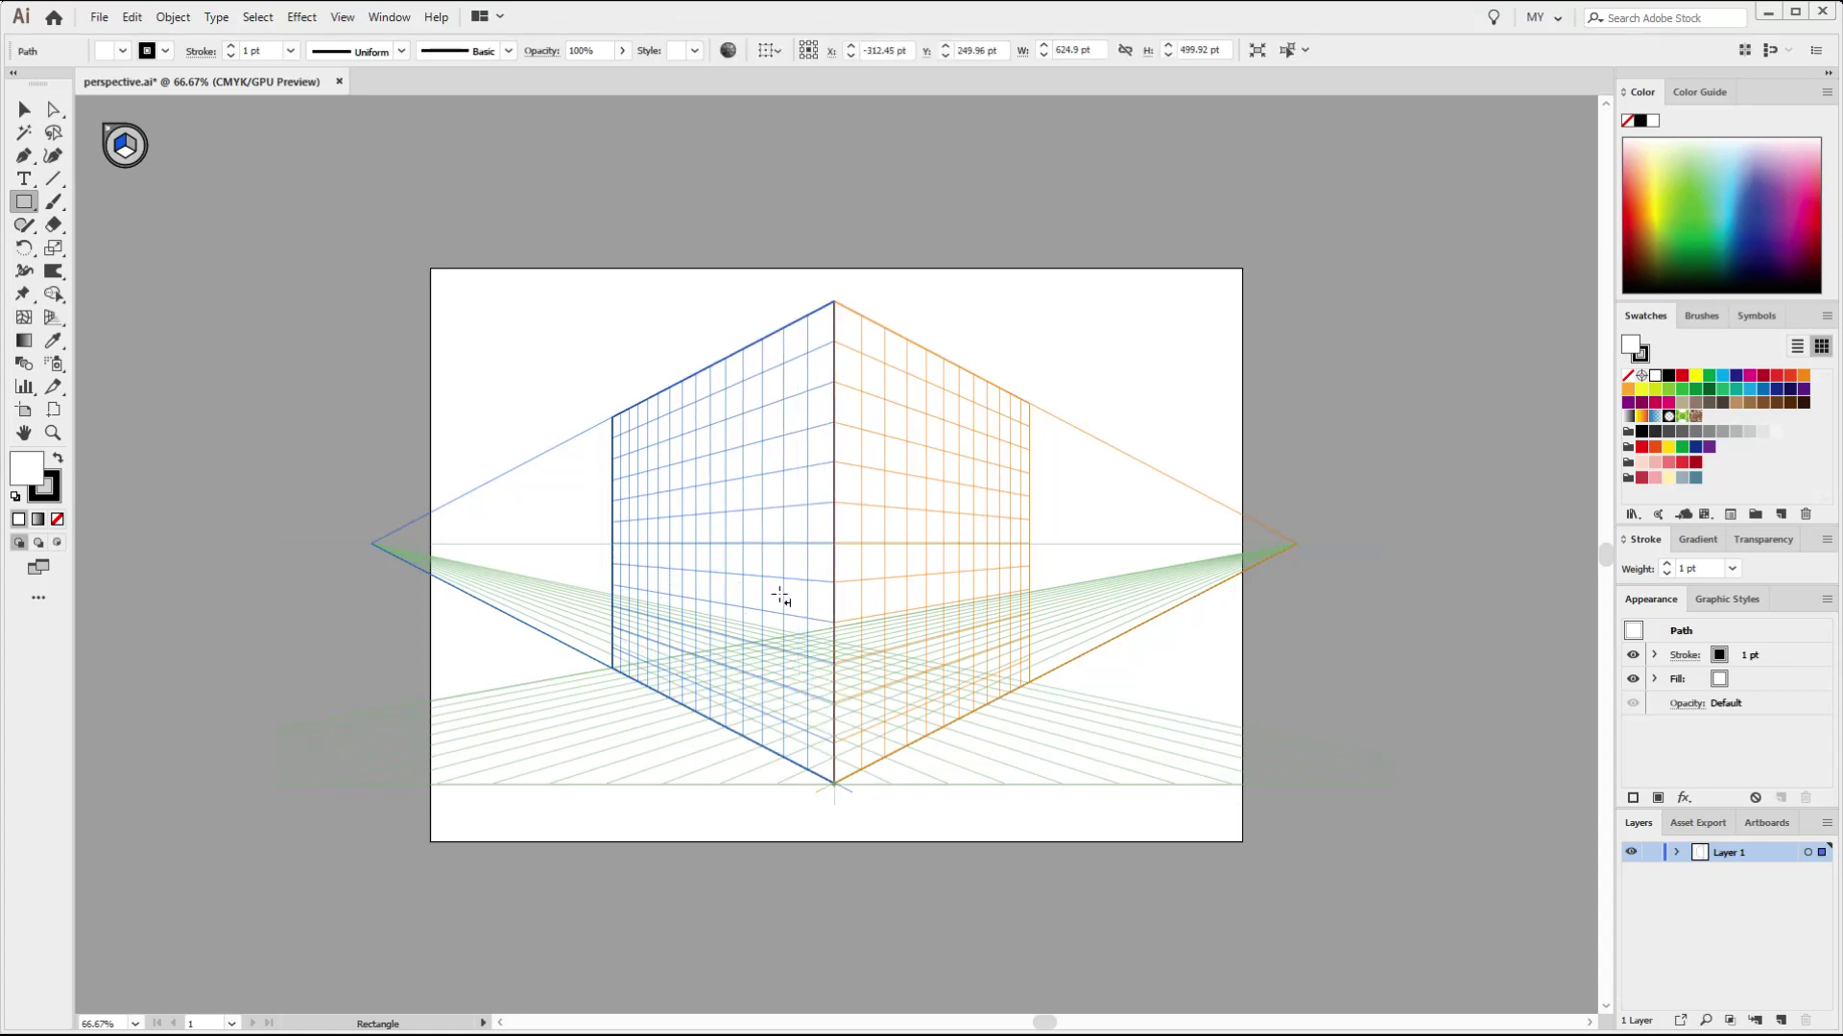
left_click(1682, 462)
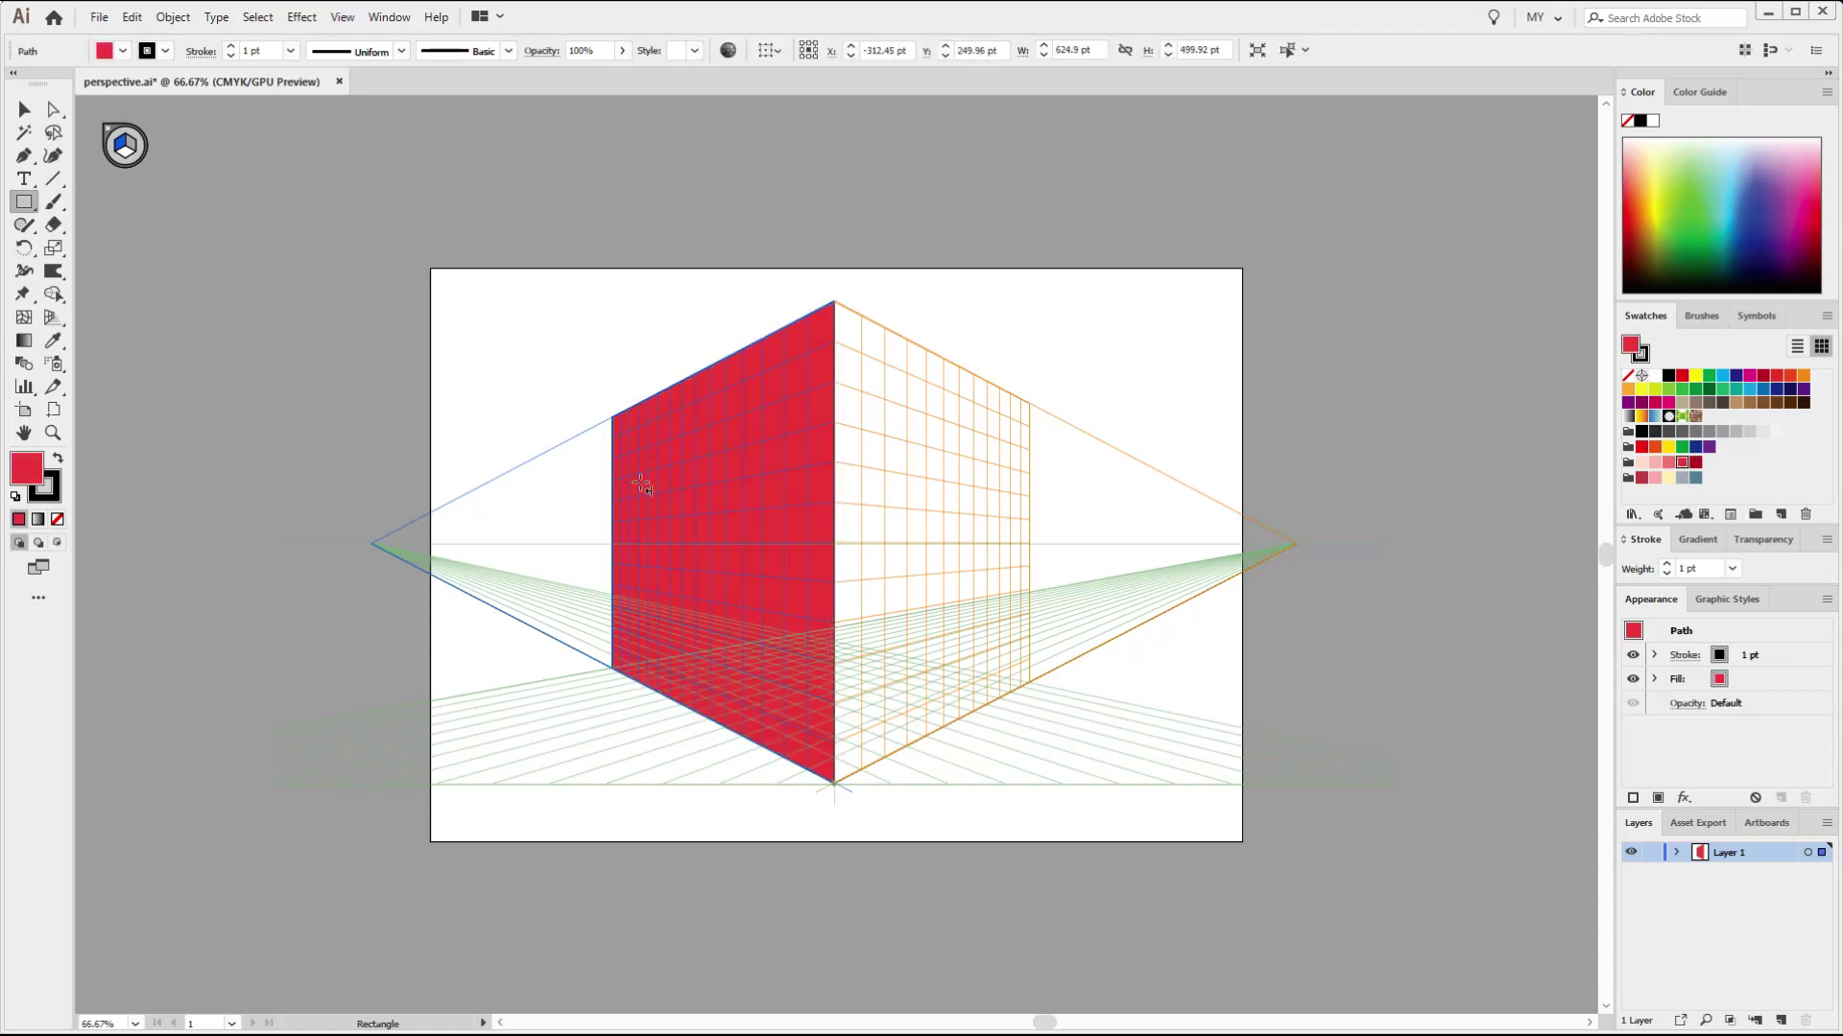
left_click(48, 493)
left_click(57, 518)
left_click(26, 469)
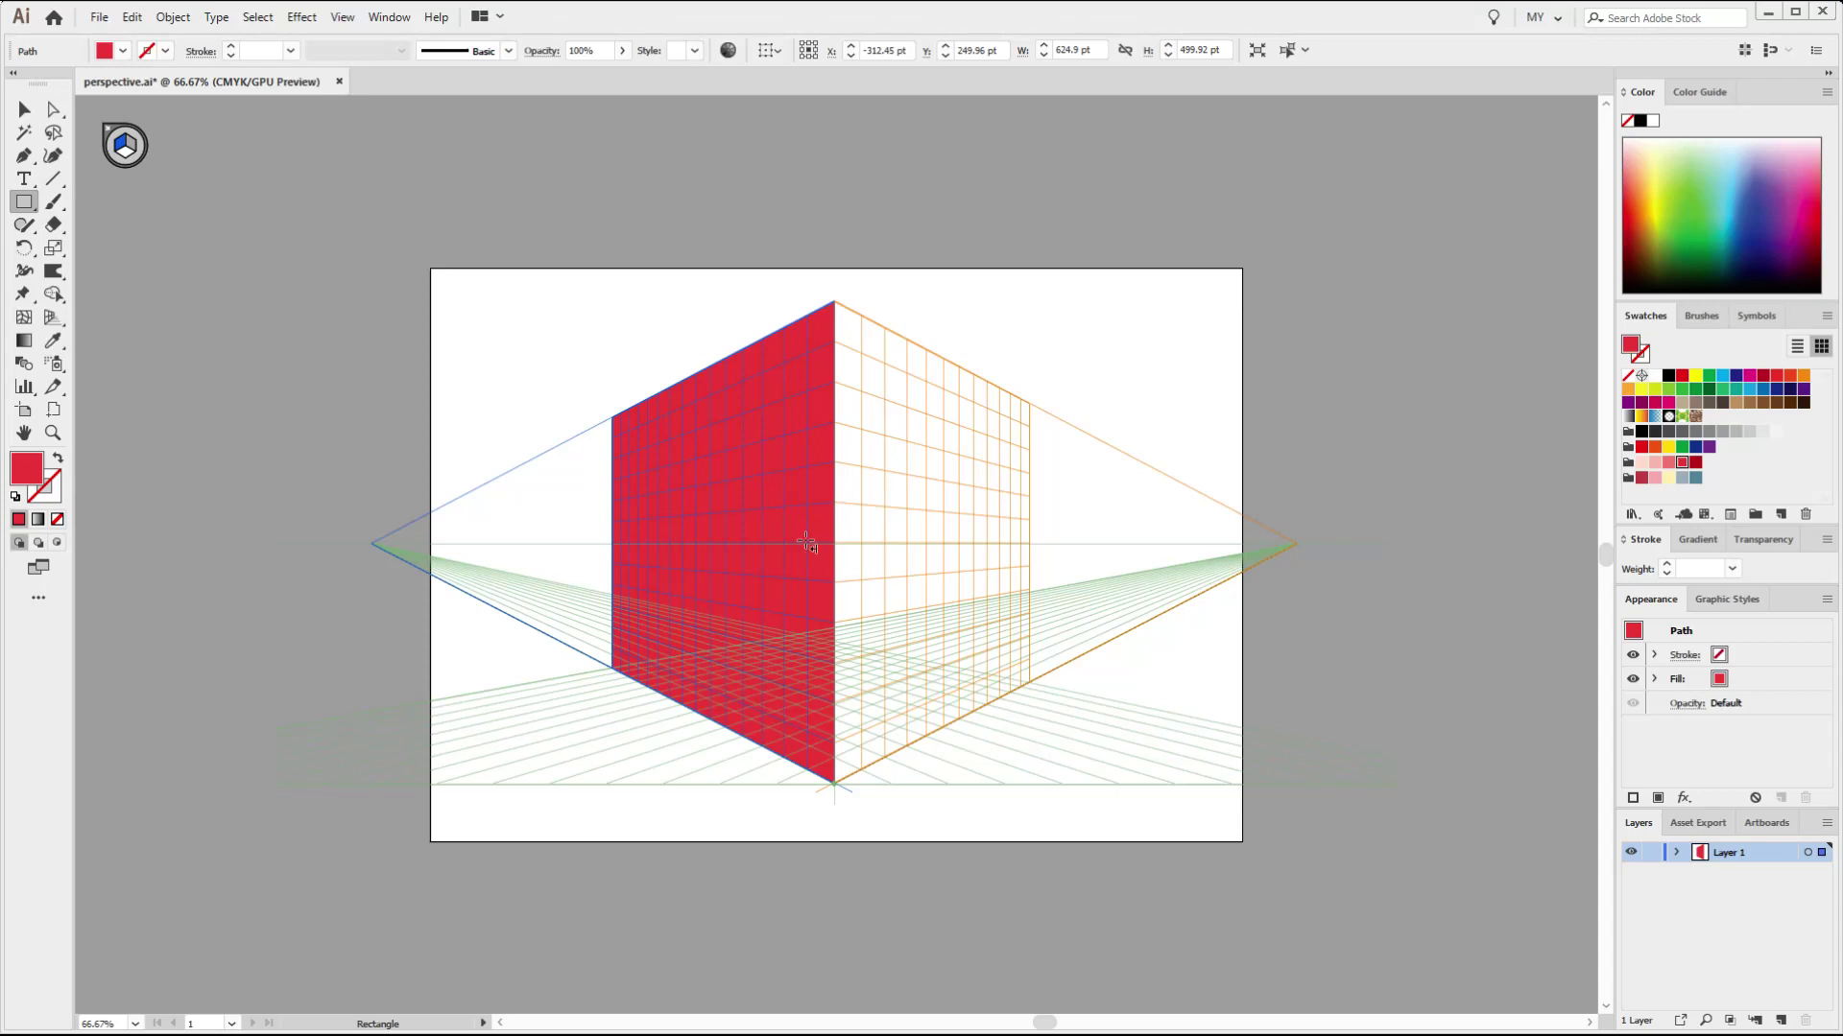
- Activate the right grid plane, draw a rectangle covering it, and fill the rectangle with the lighter red swatch
key("shift+v")
left_click(176, 150)
key("3")
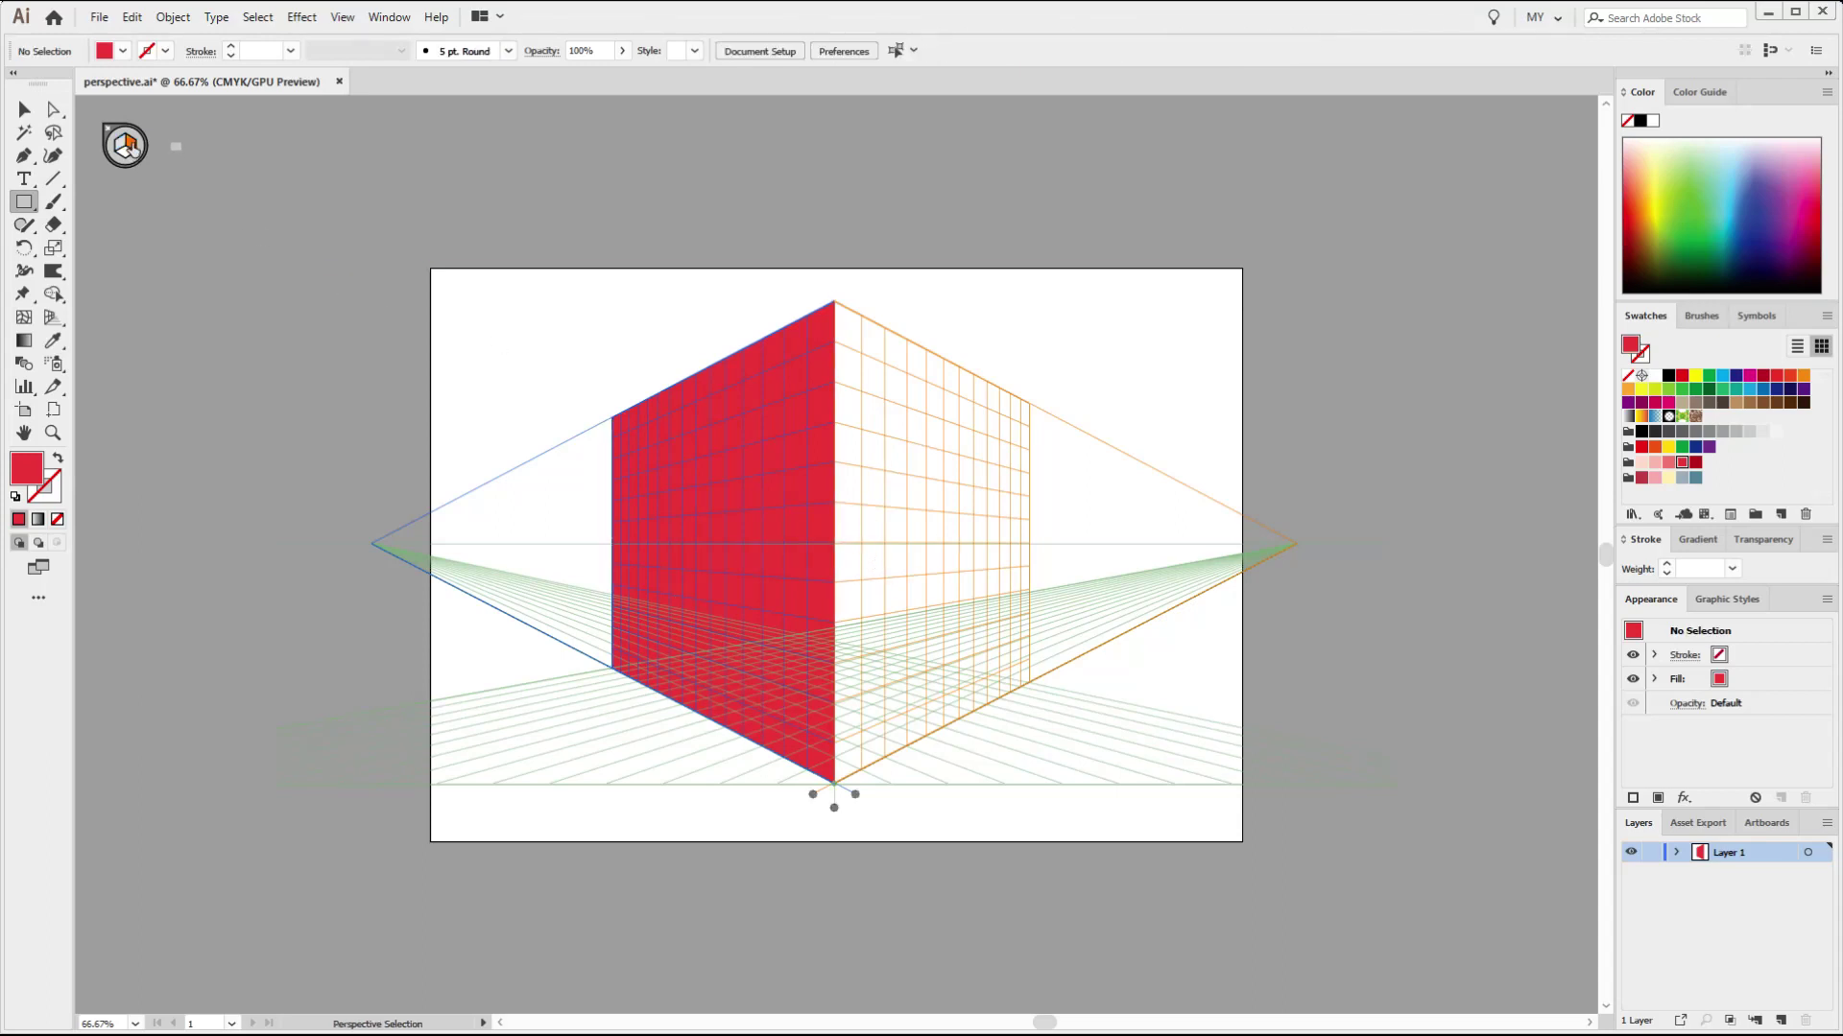
key("m")
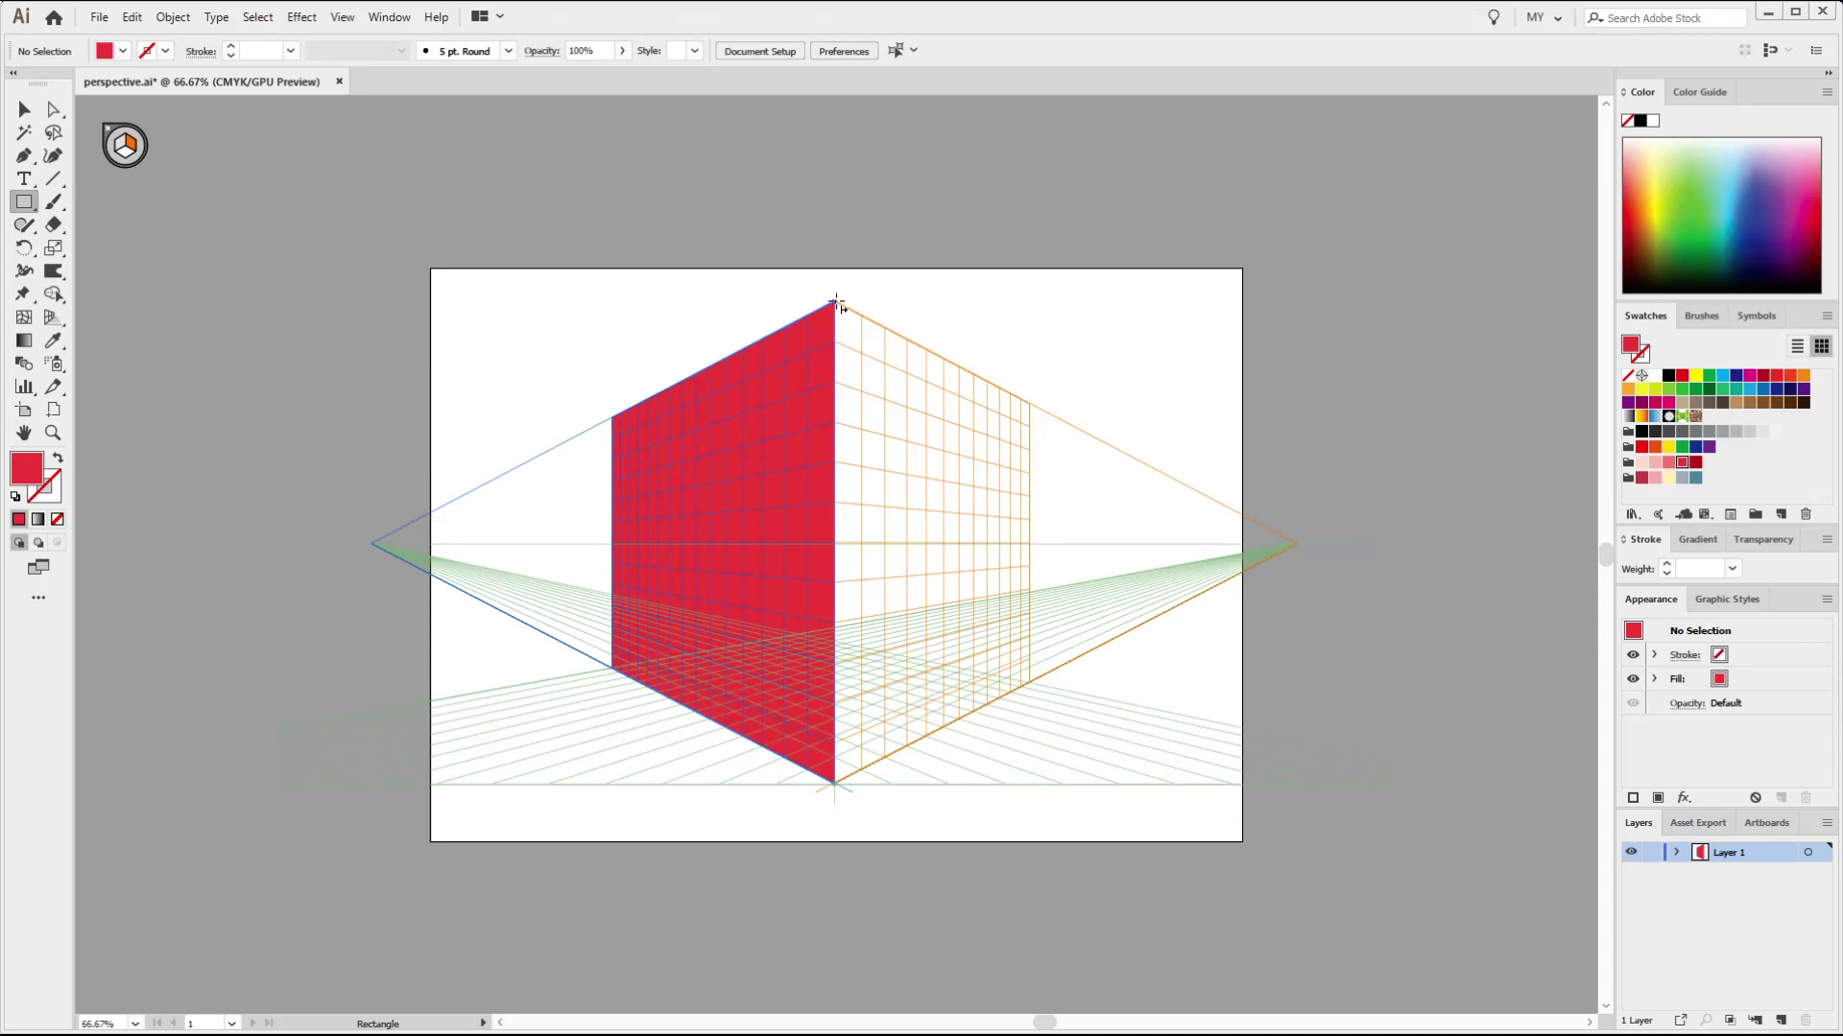
left_click_drag(836, 305, 1030, 685)
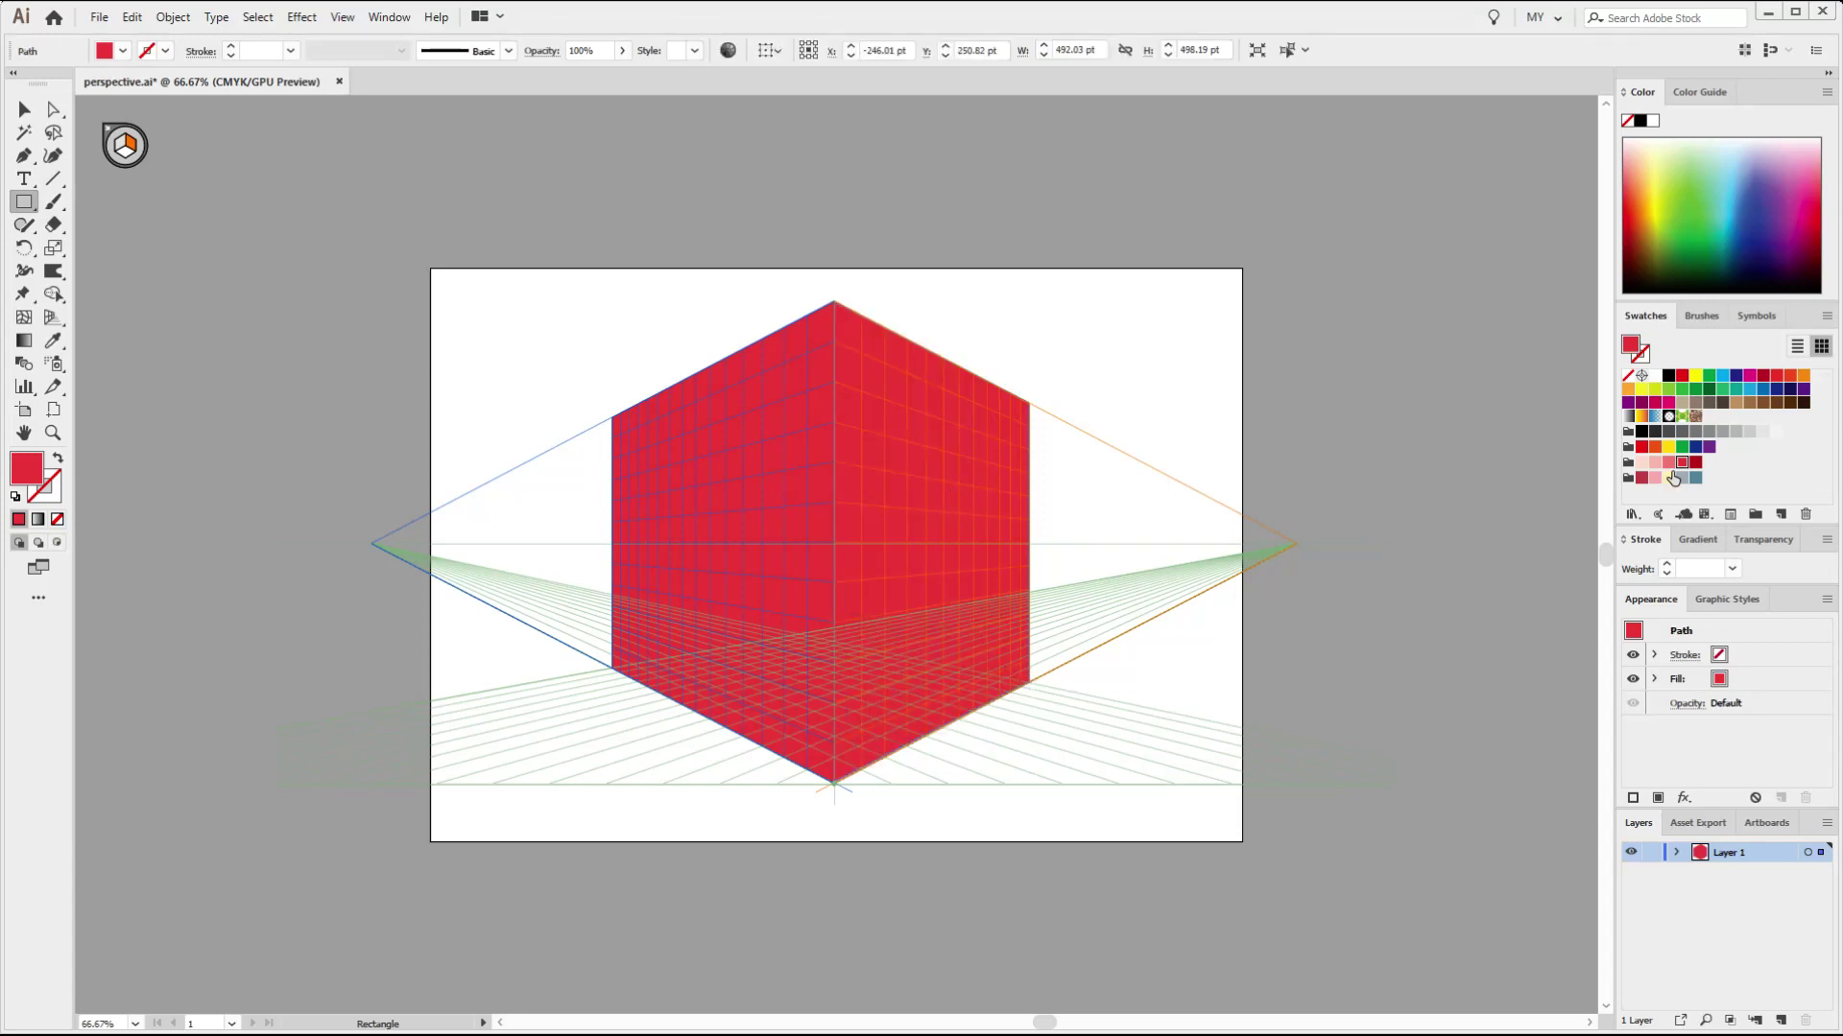
left_click(1667, 464)
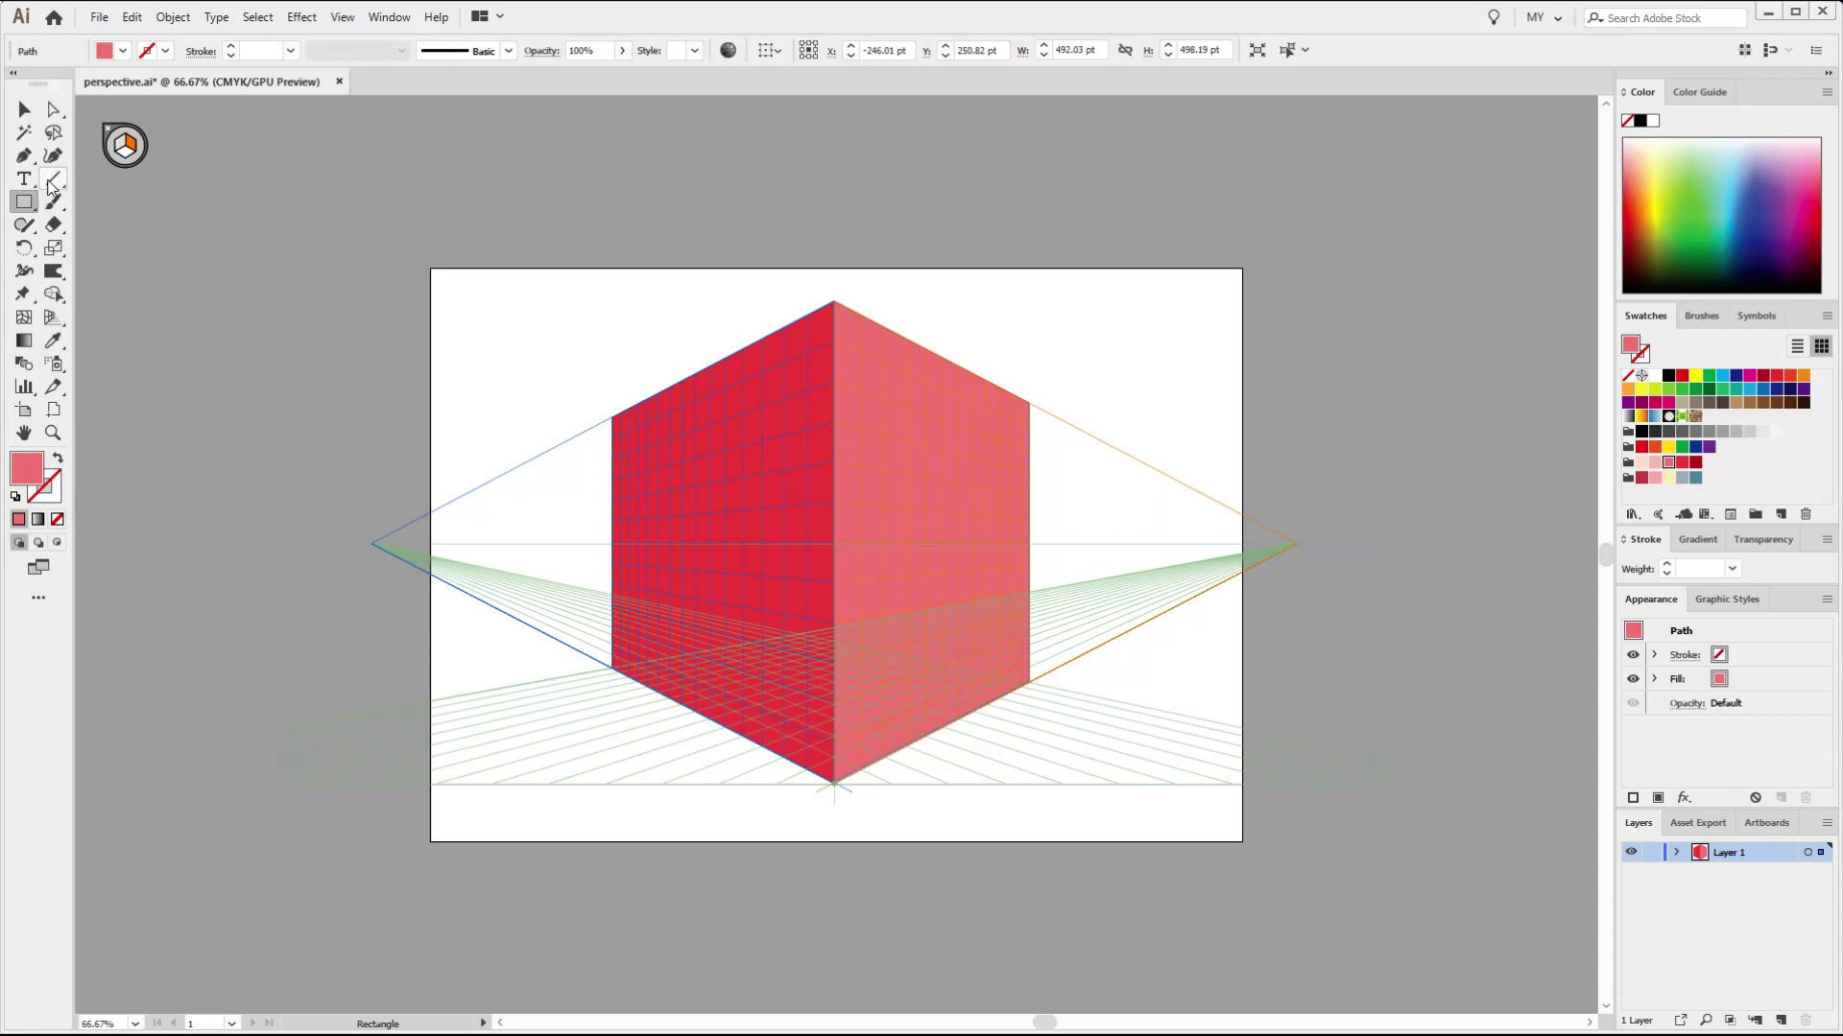
- Draw a rectangle on the upper part of the right grid plane and give it the darkest red fill
left_click_drag(837, 366, 992, 515)
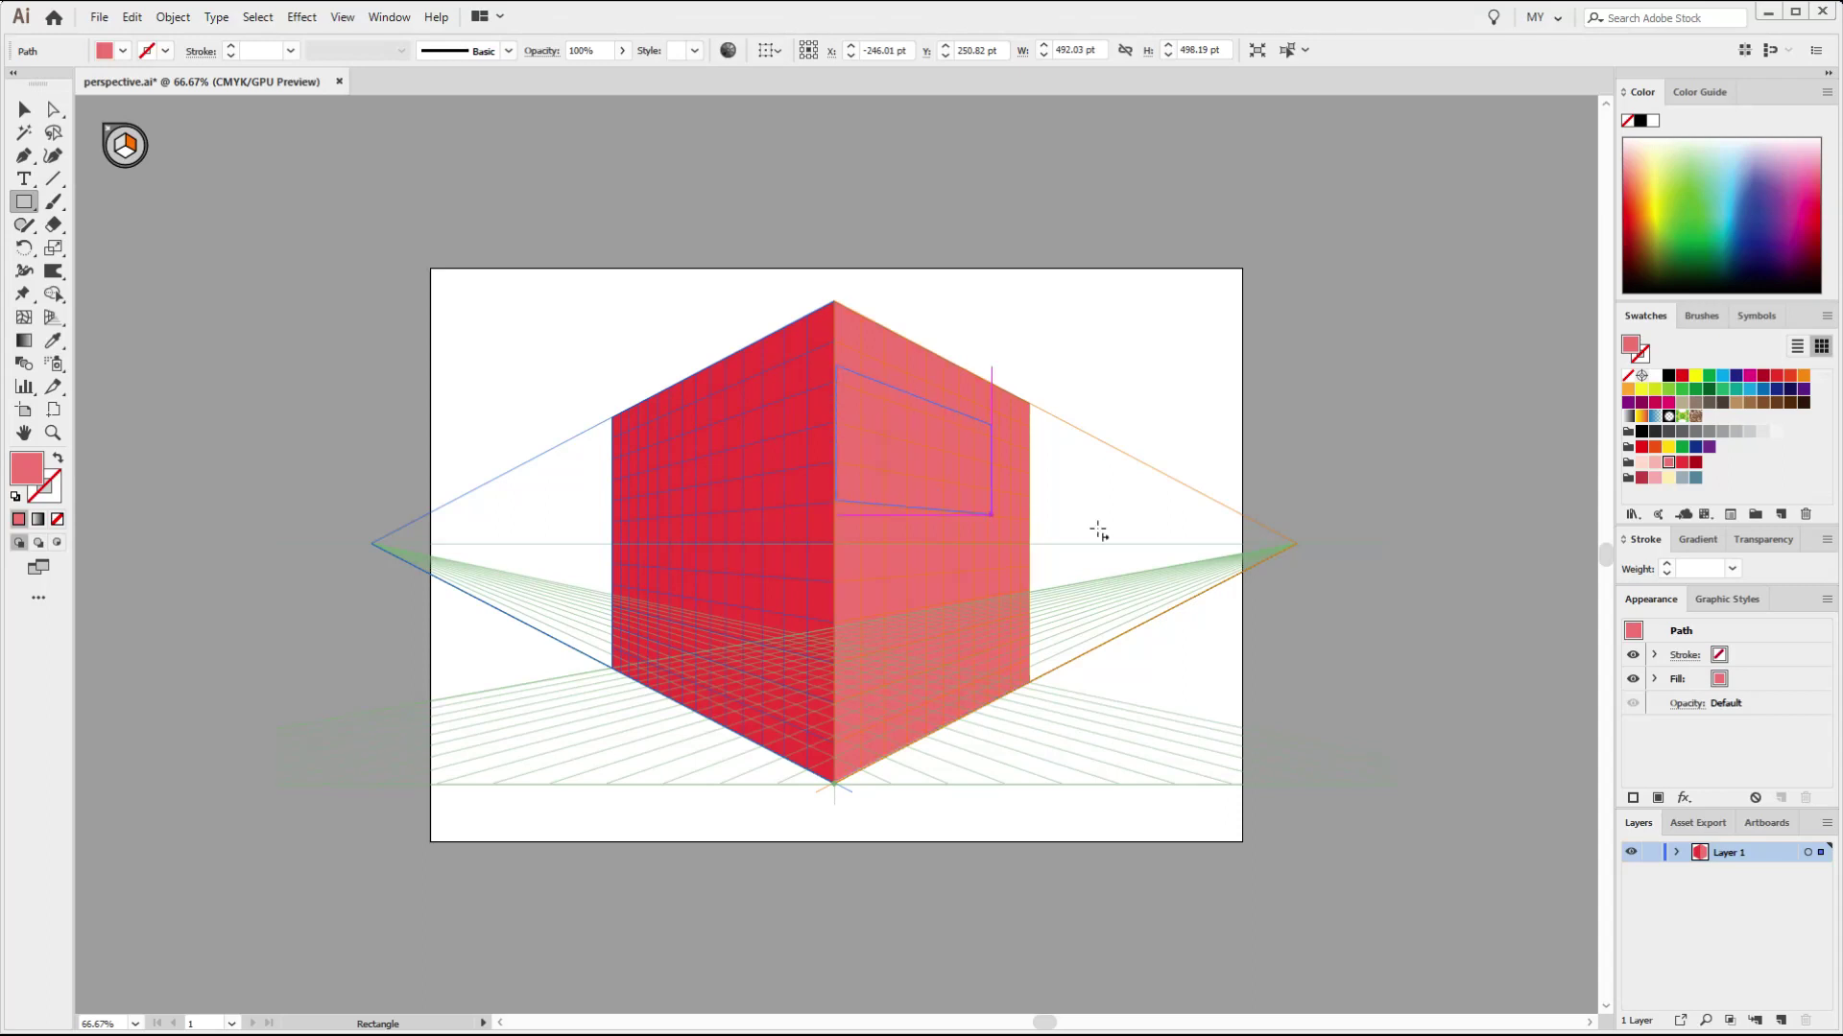
left_click(1697, 465)
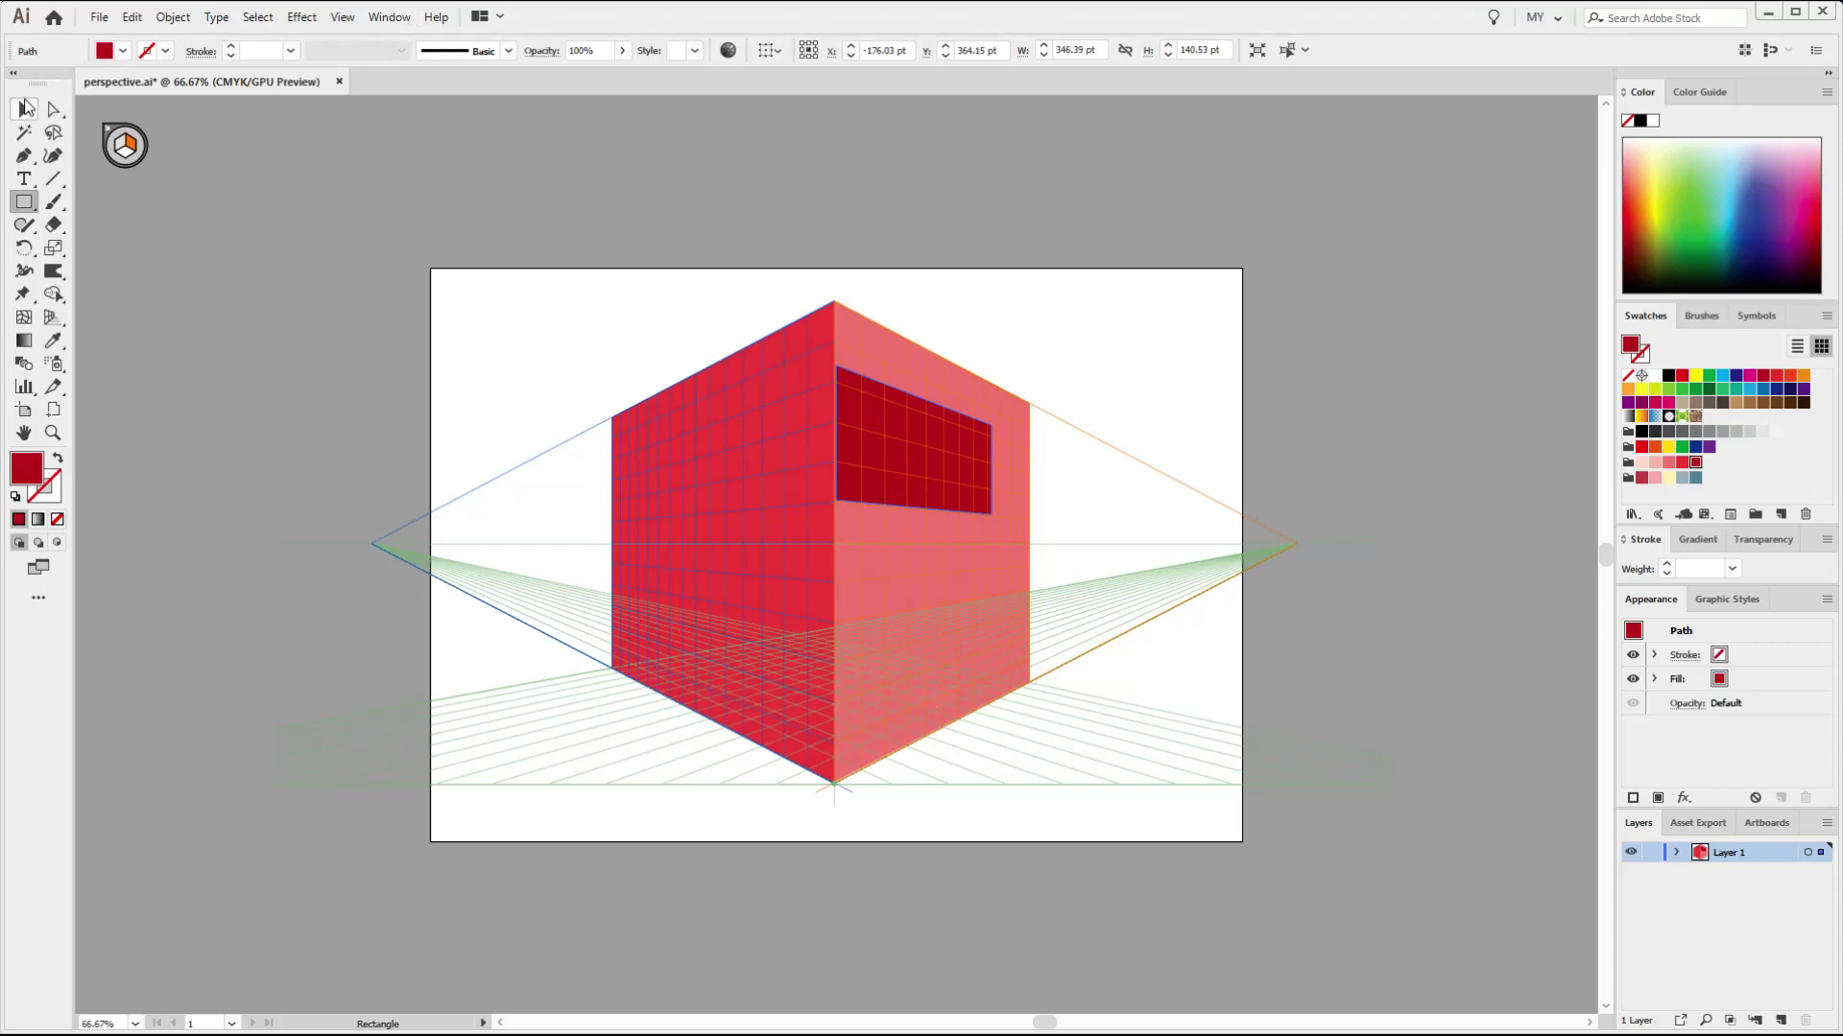
- Delete both rectangles on the right grid plane, leaving only the red left face
left_click(26, 111)
left_click_drag(963, 309, 1038, 648)
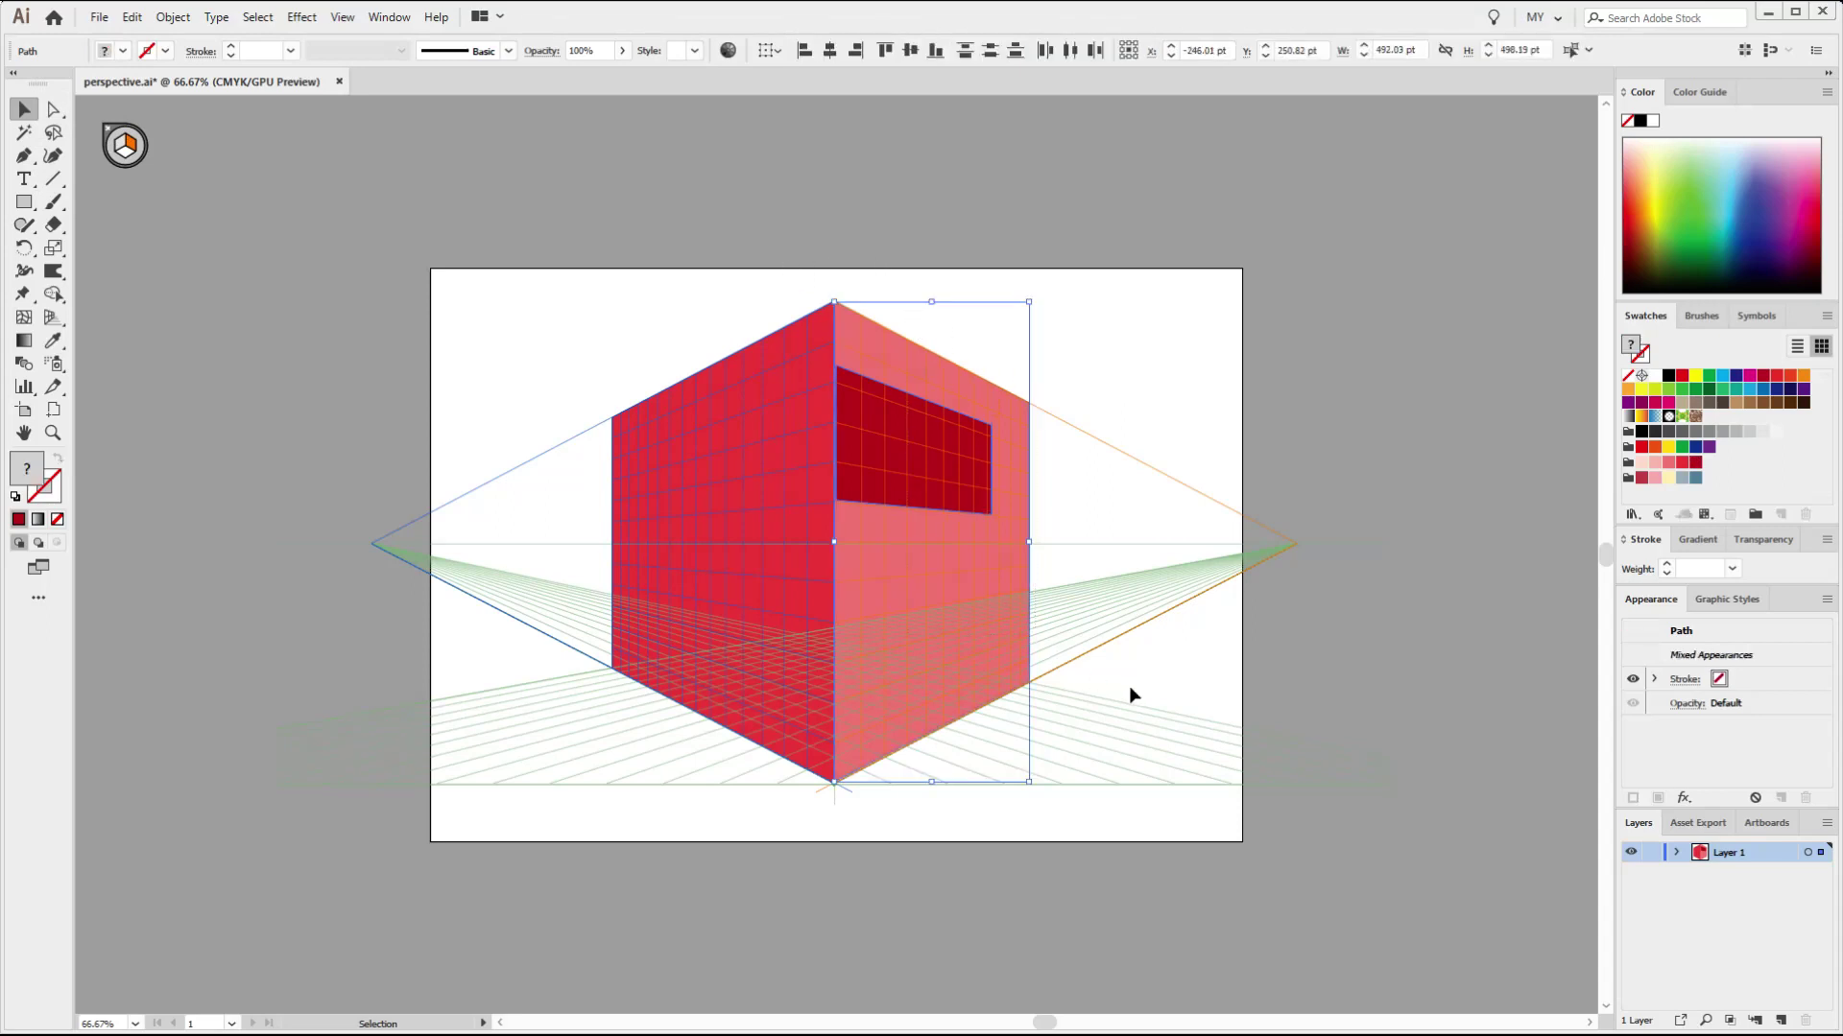
key("Delete")
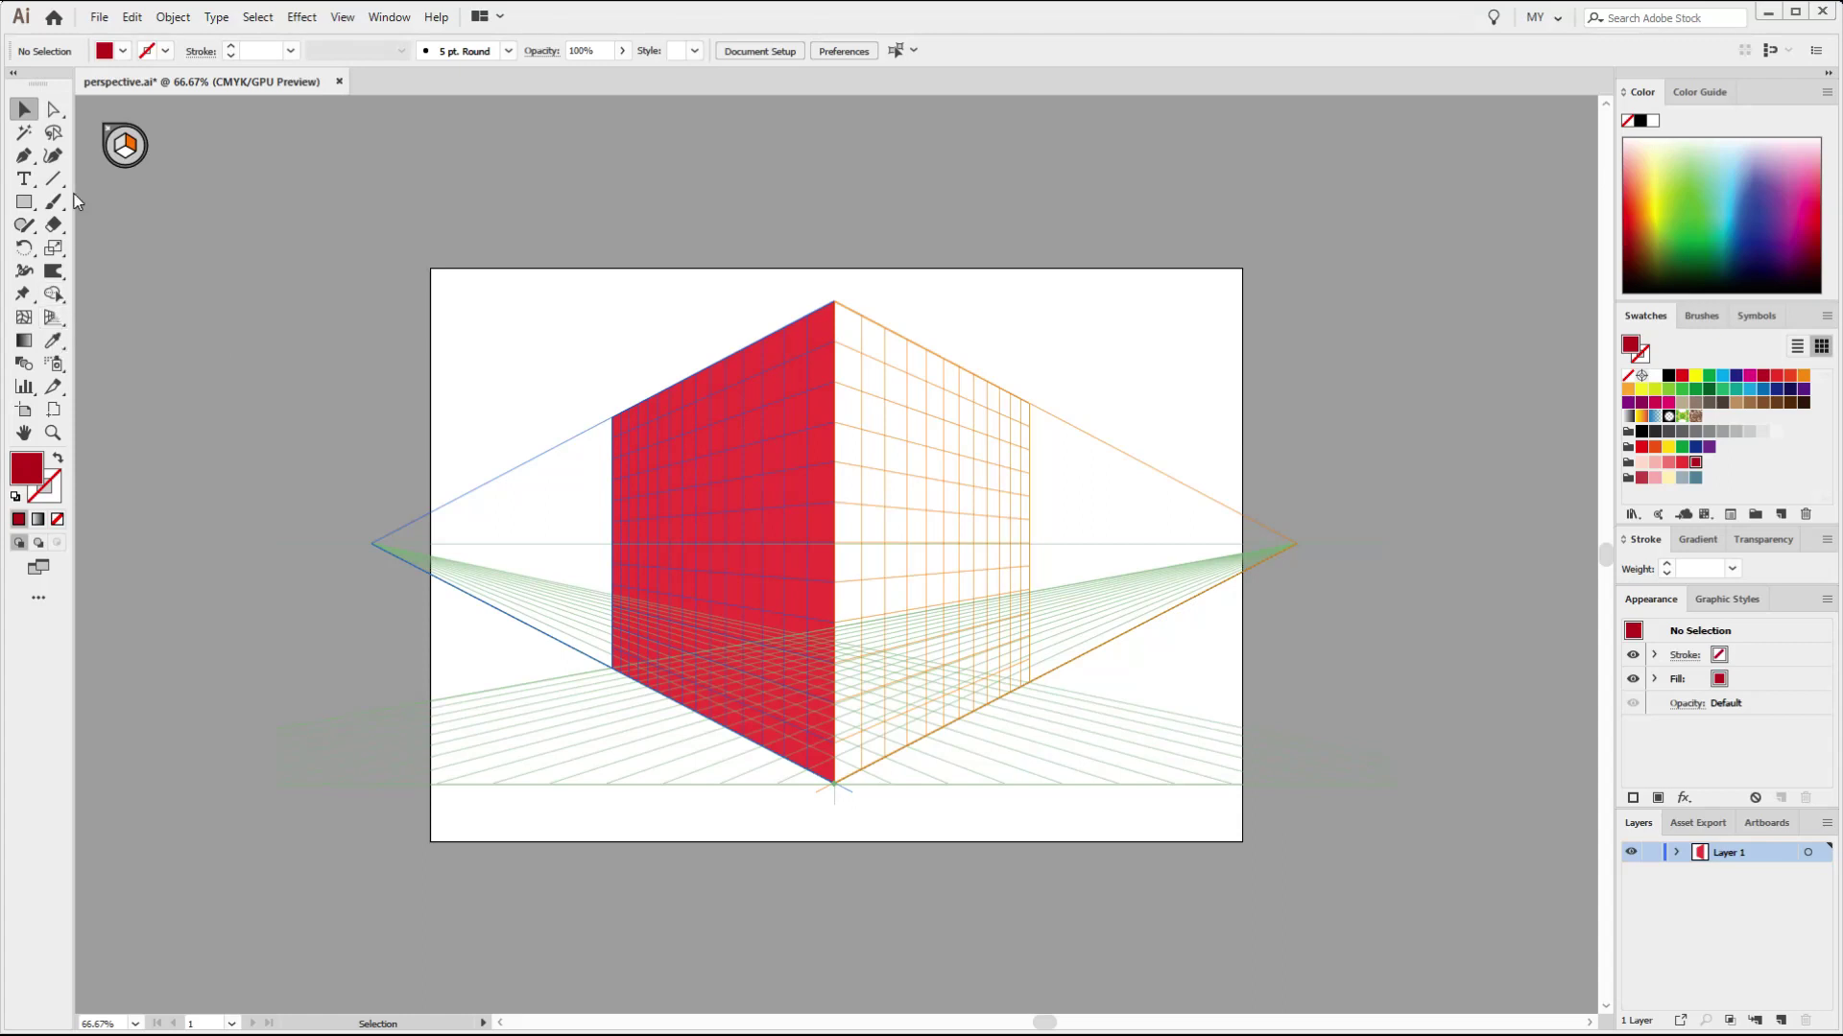
- Set the perspective grid to no active plane and draw a flat dark-red rectangle about 86 by 102 mm over the artboard's upper right
left_click(22, 110)
left_click(49, 320)
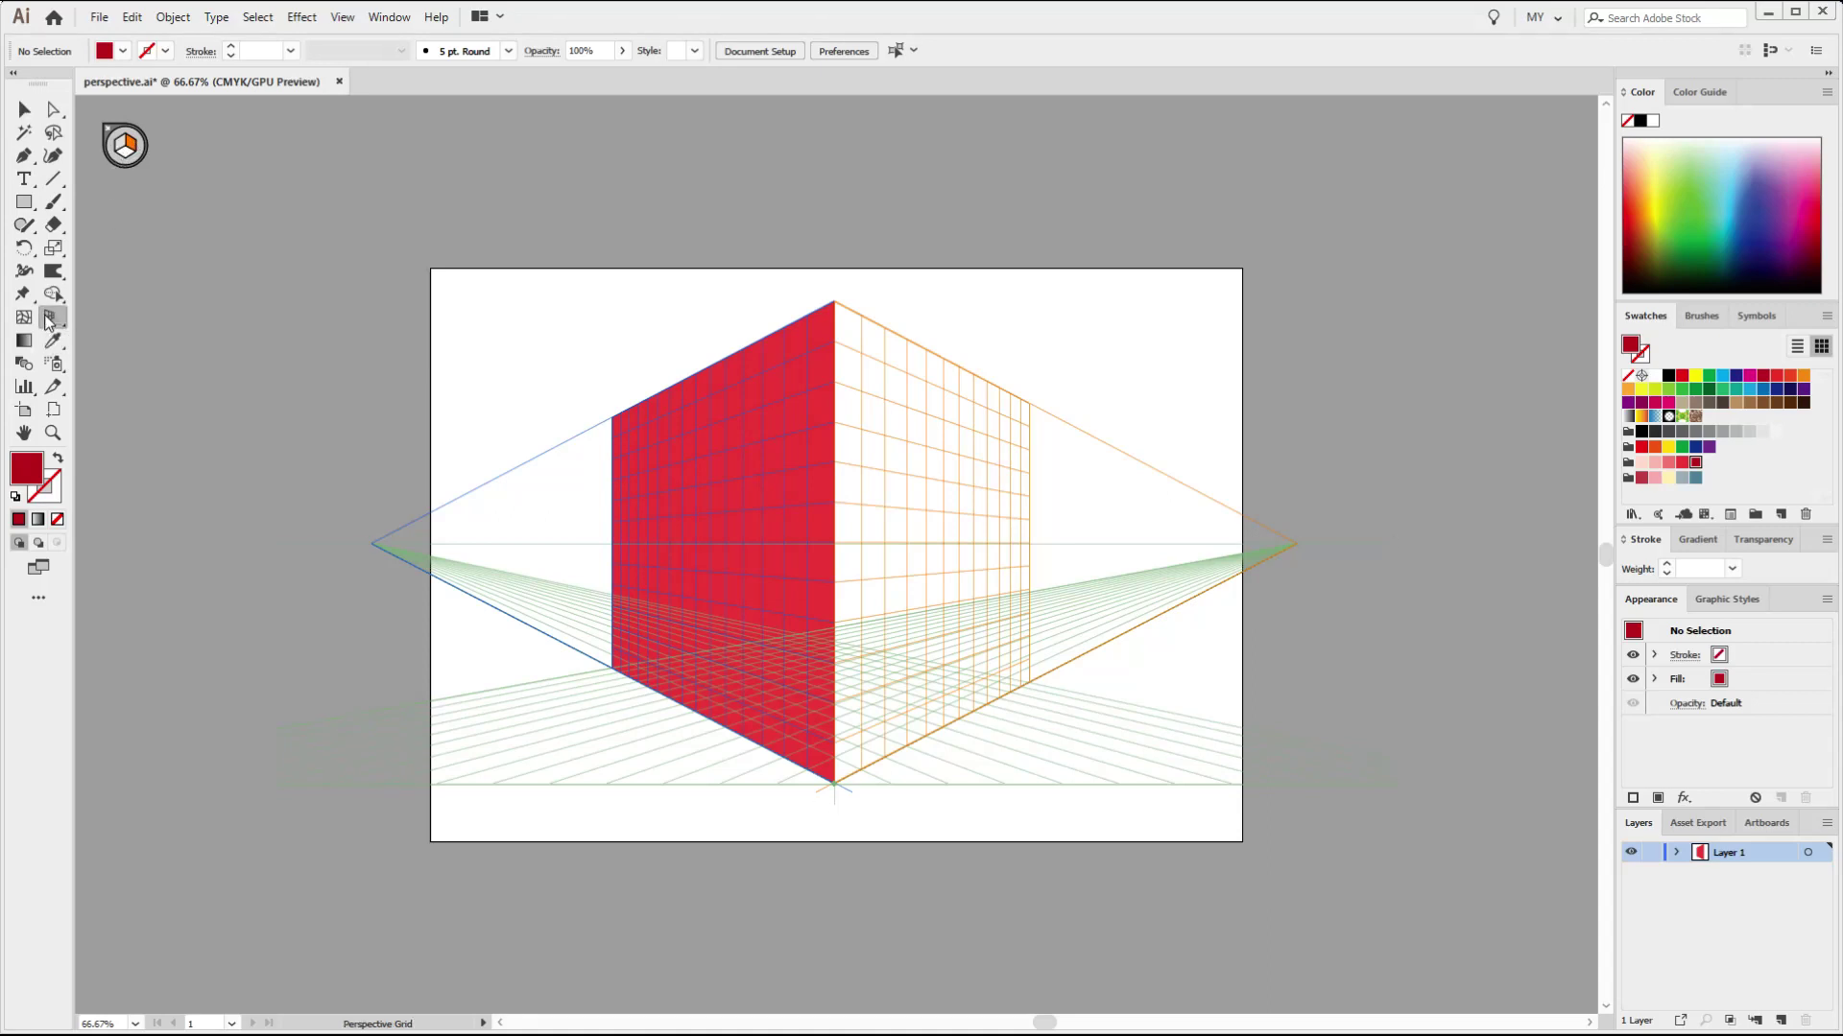
key("shift+v")
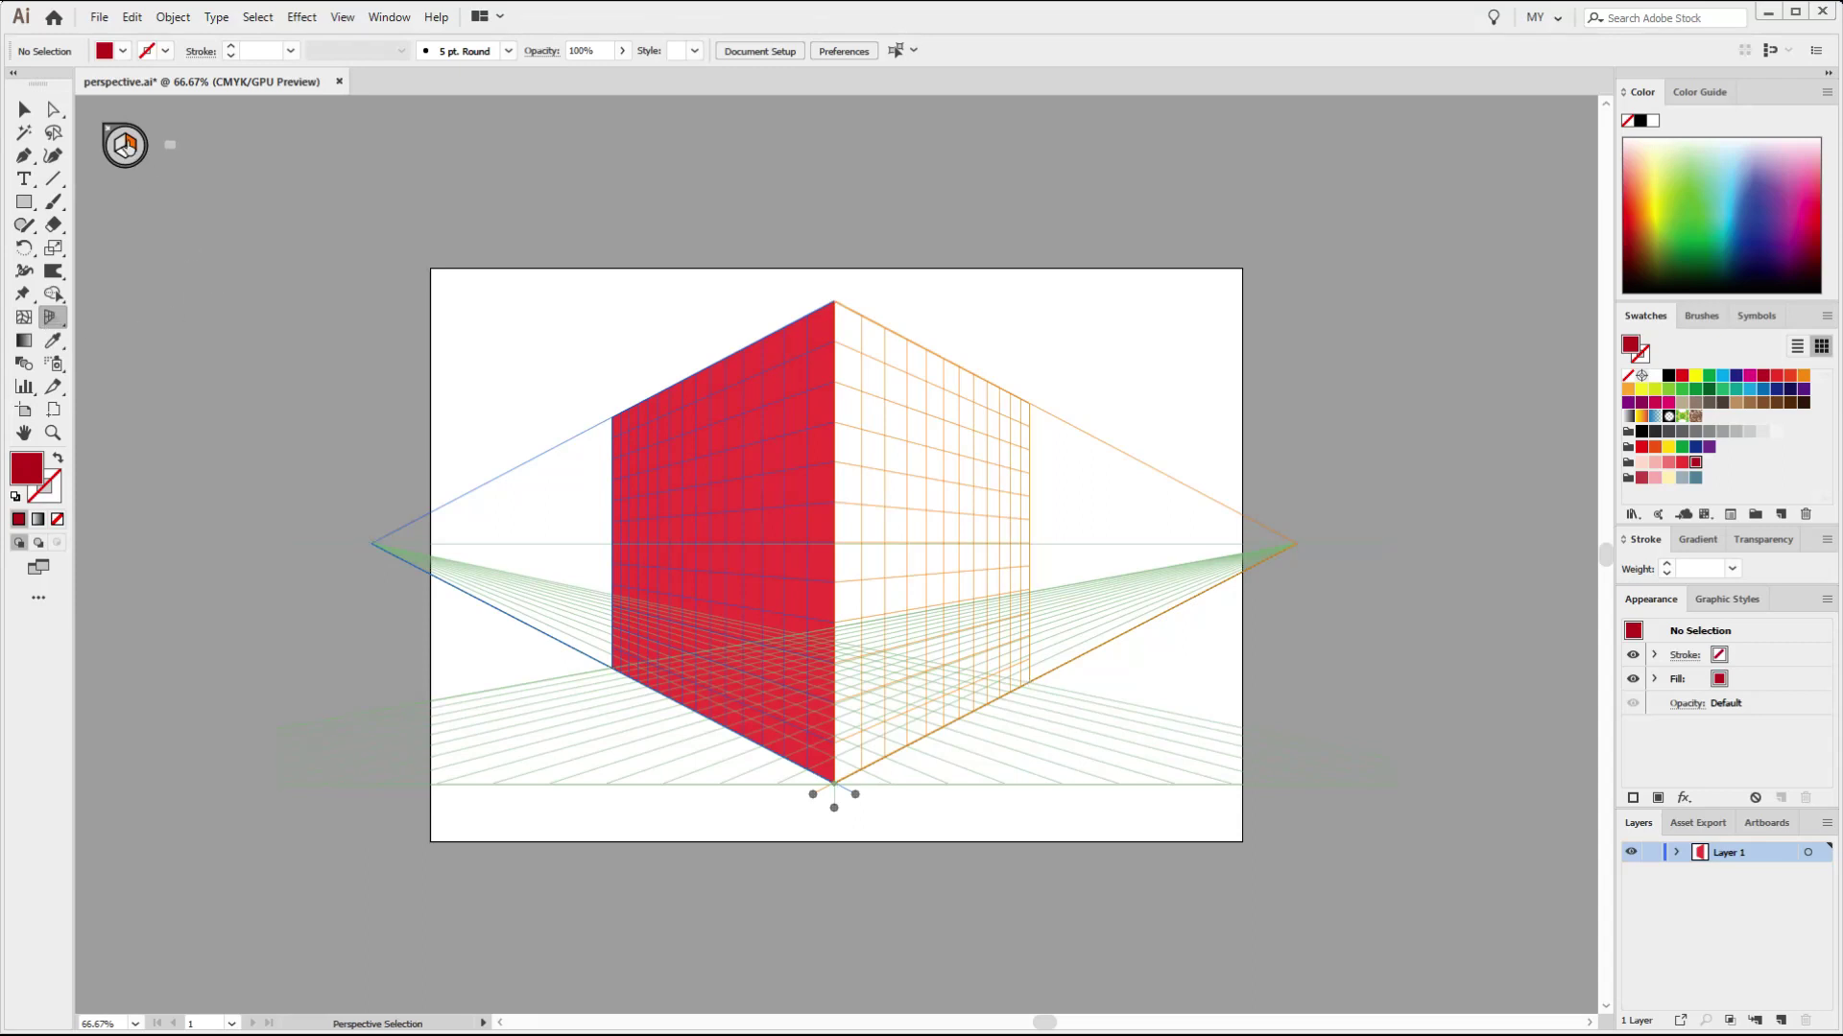
left_click(135, 164)
key("shift+p")
left_click(24, 201)
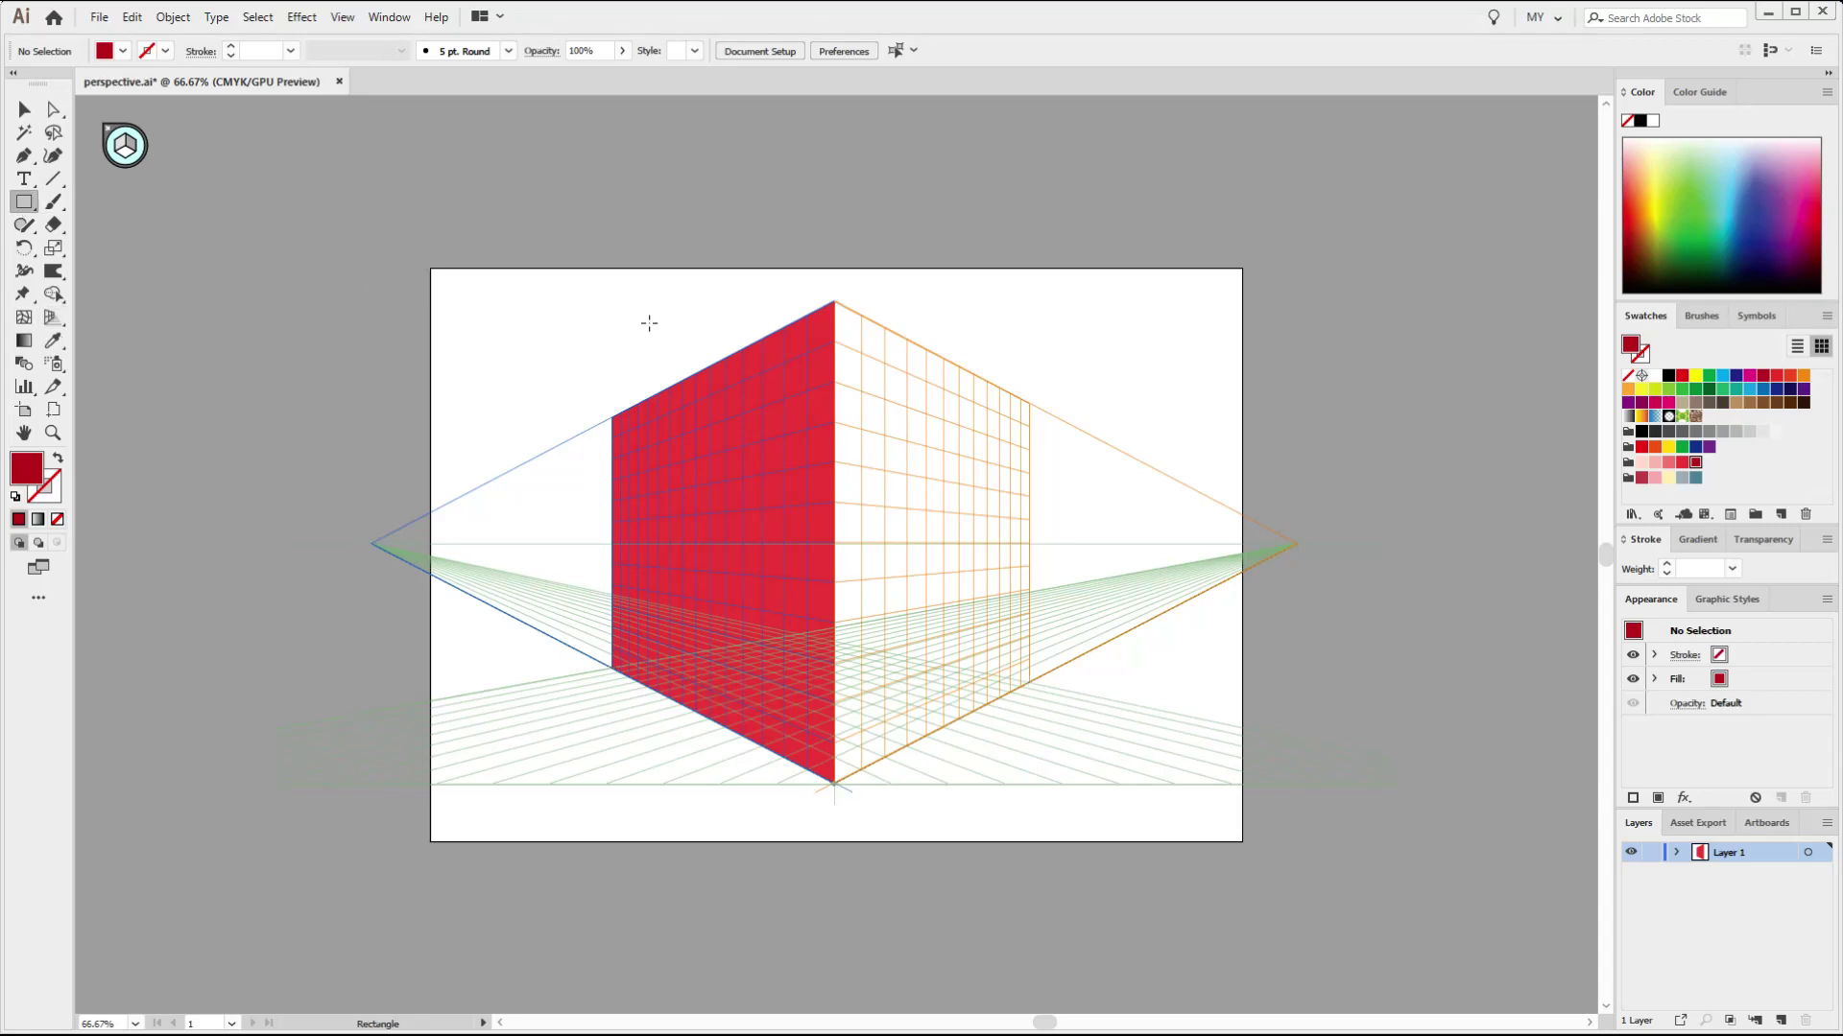
left_click_drag(958, 308, 1195, 587)
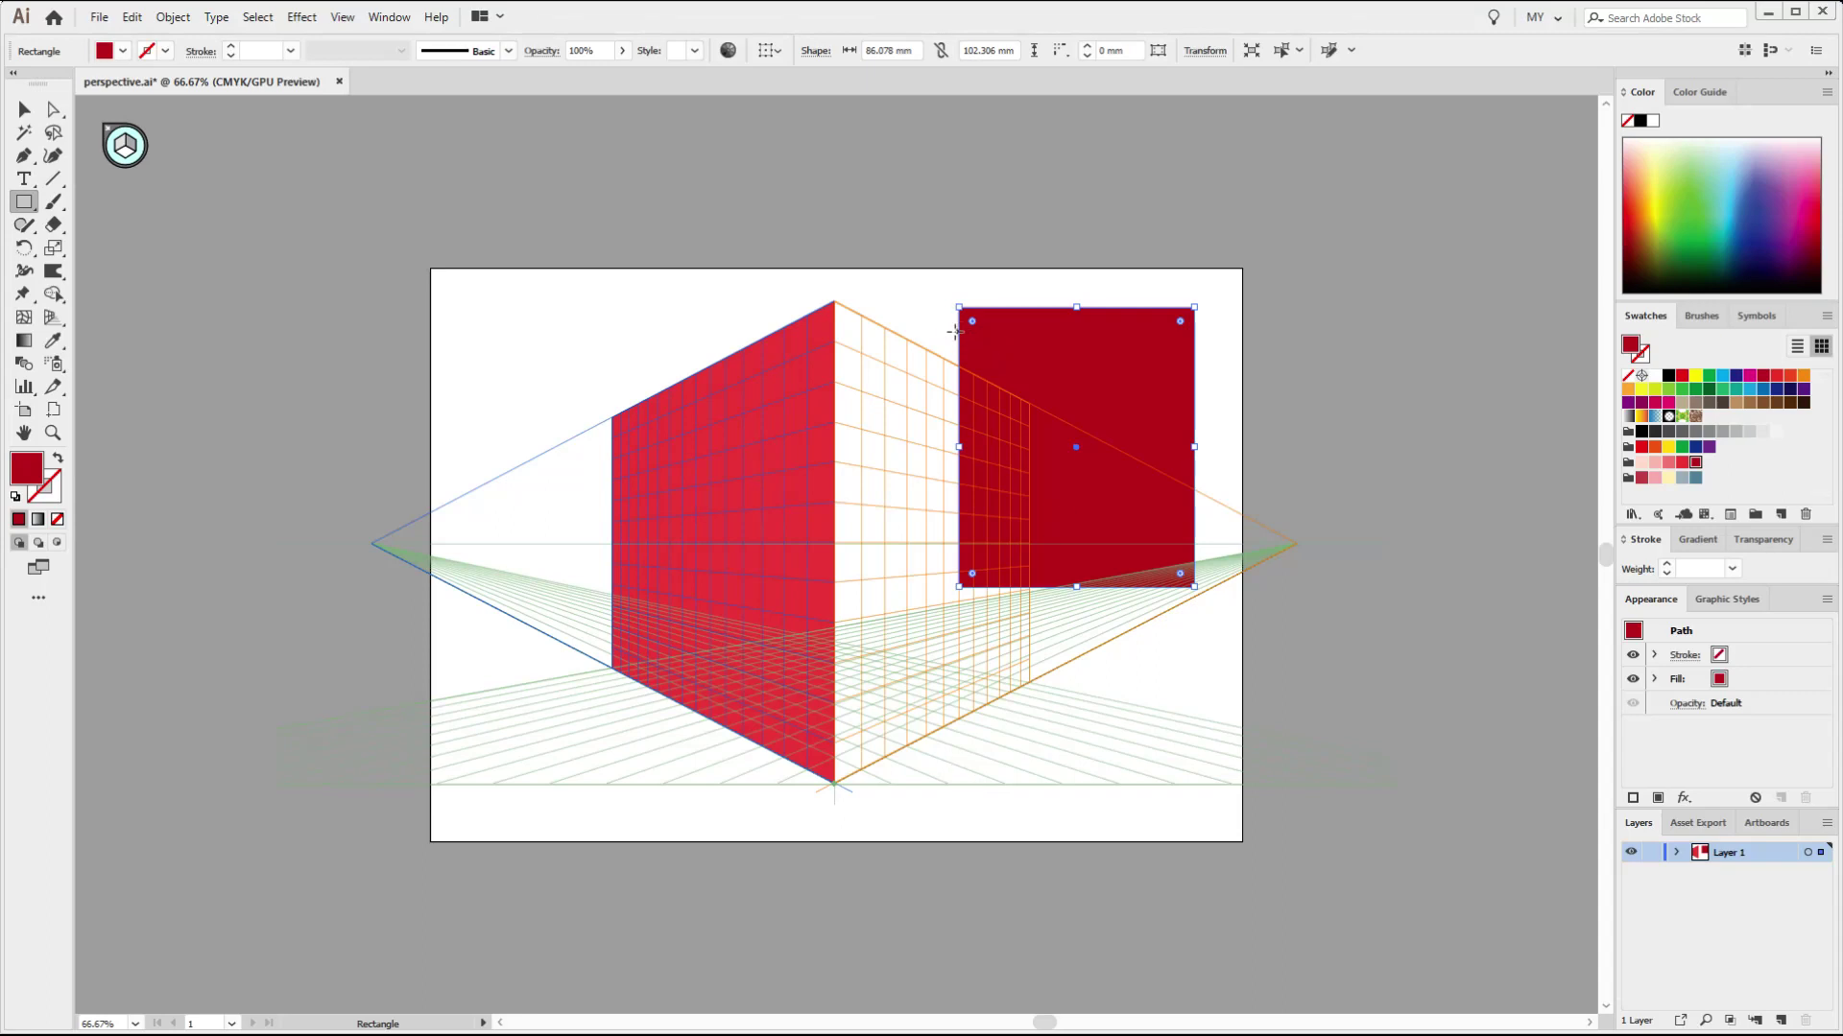
- Draw a light-pink strip about 69 by 8 mm across the upper part of the dark-red rectangle and duplicate it downward into five evenly spaced strips
left_click_drag(959, 332, 1148, 353)
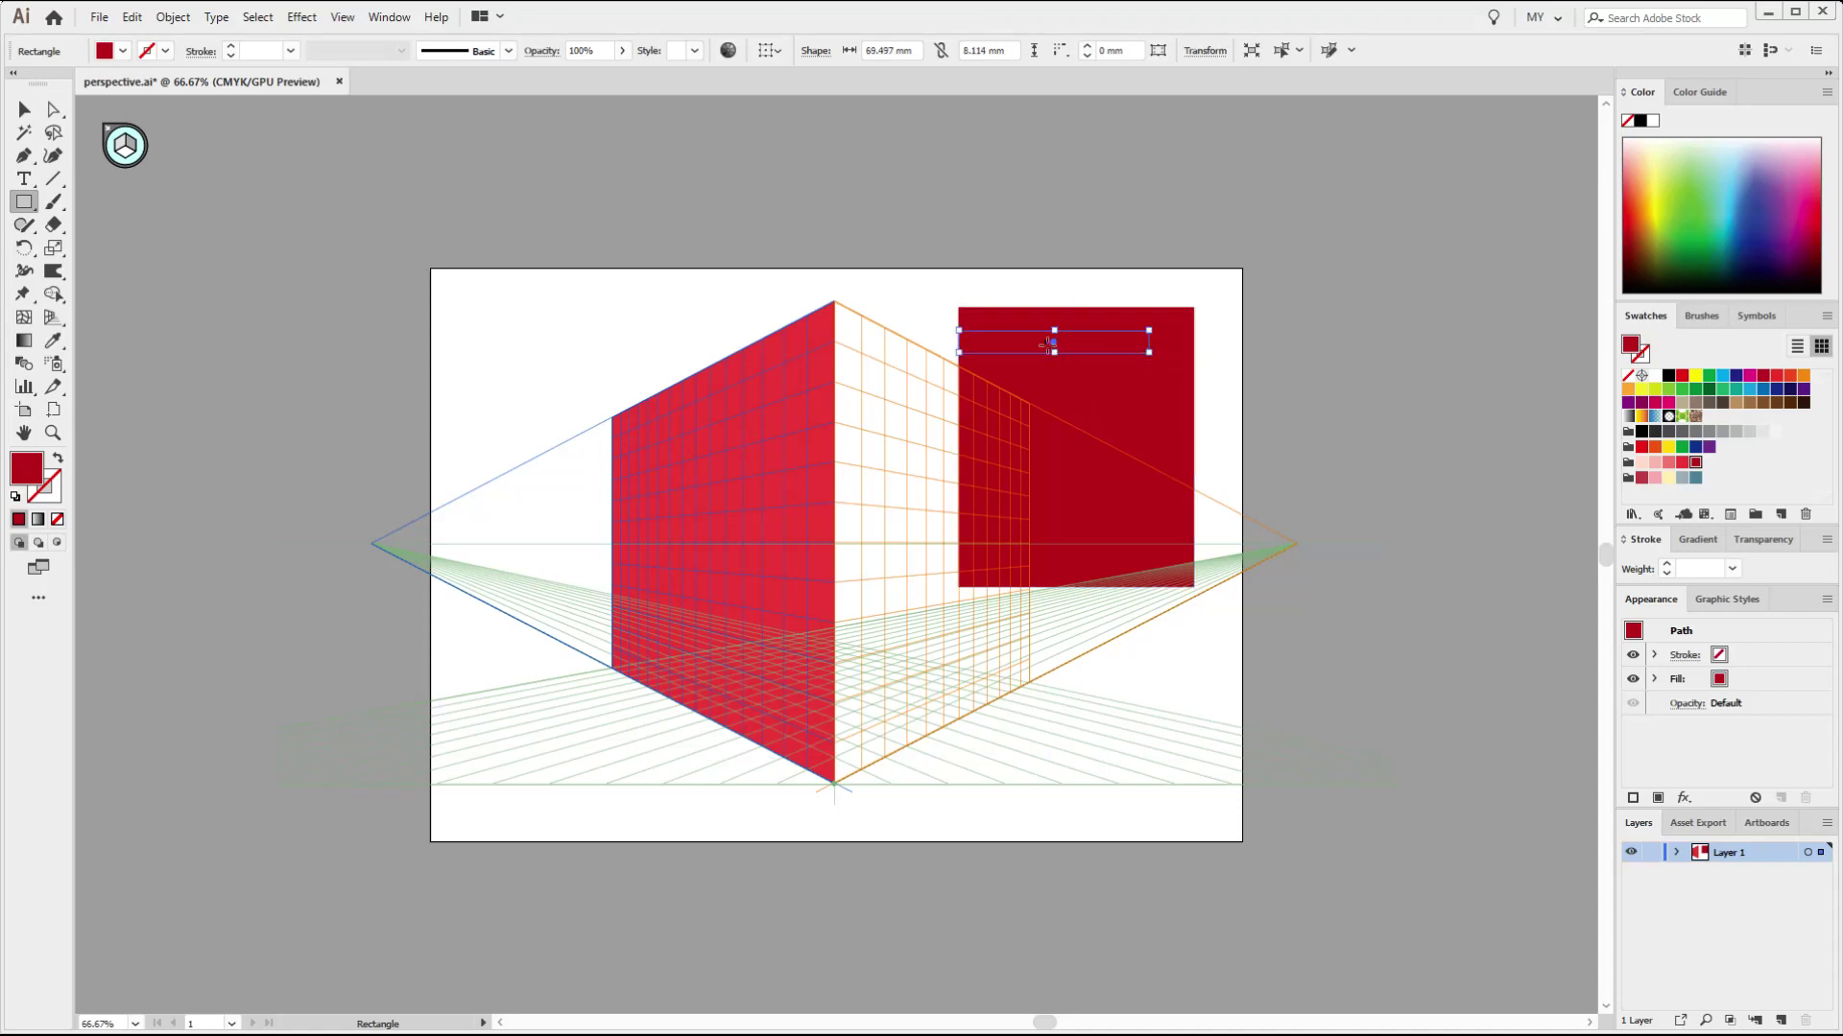
left_click(1655, 462)
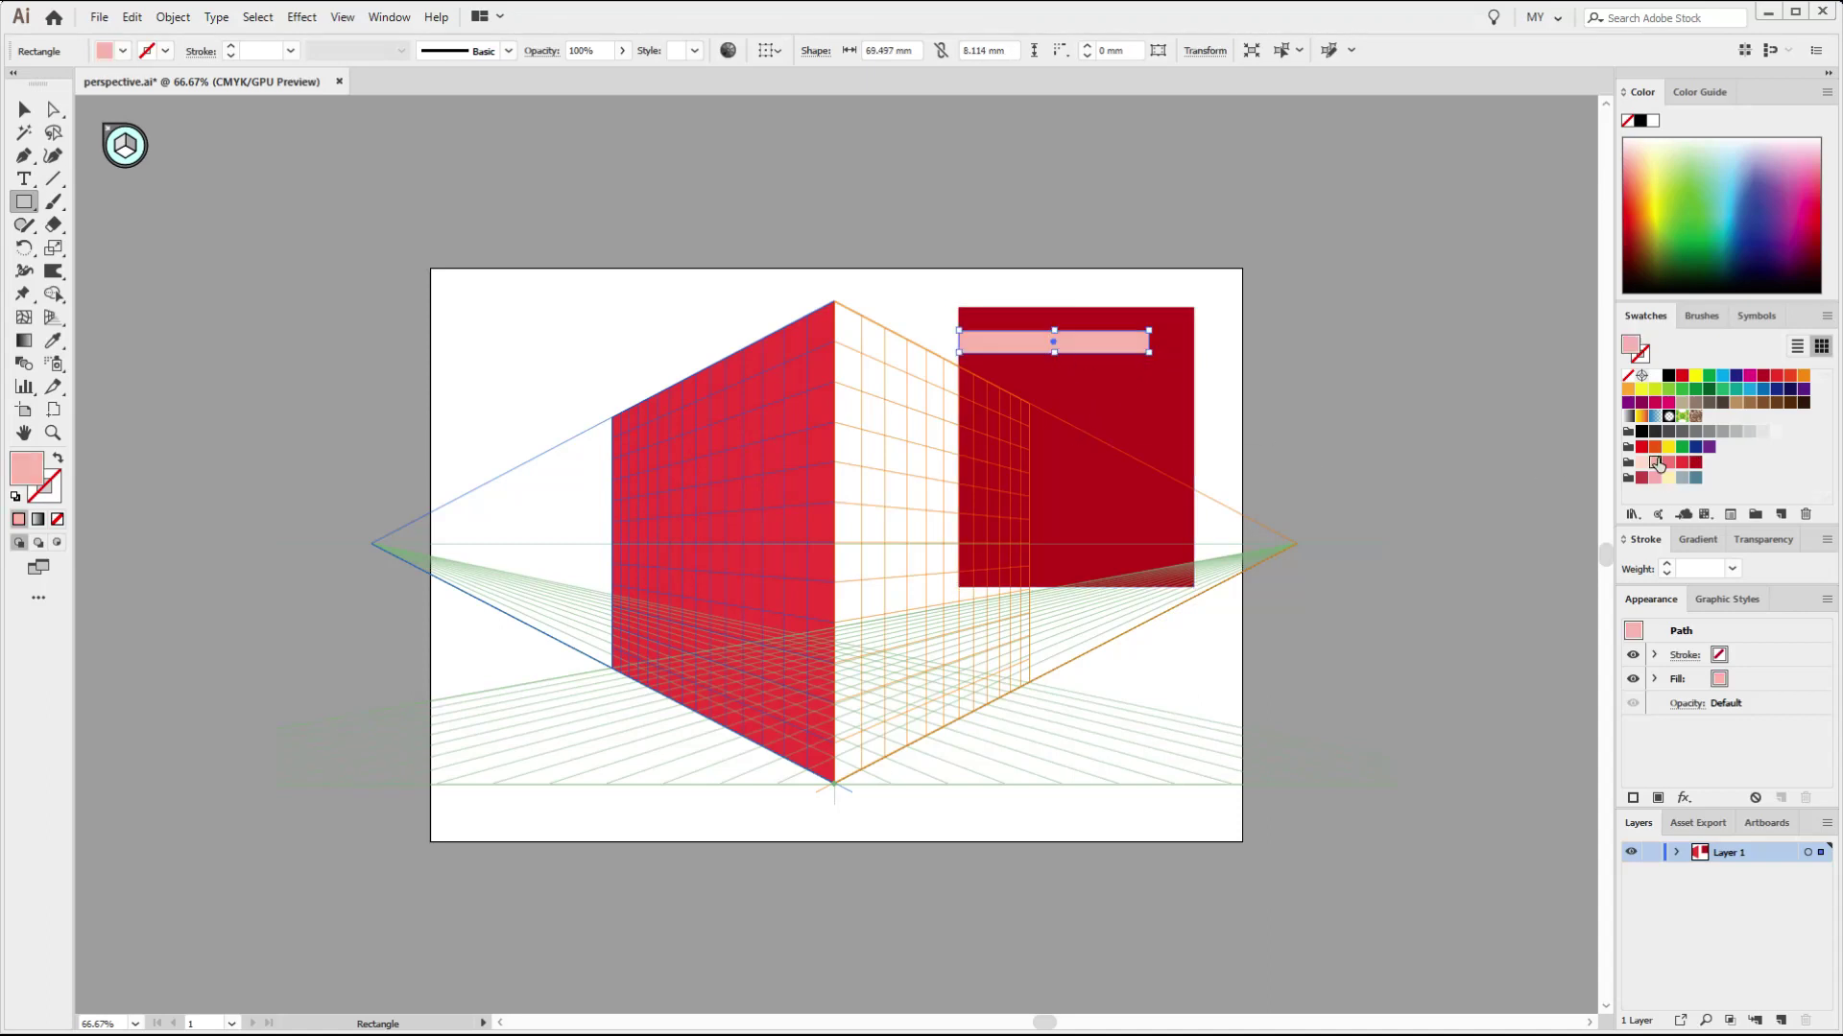
left_click(24, 110)
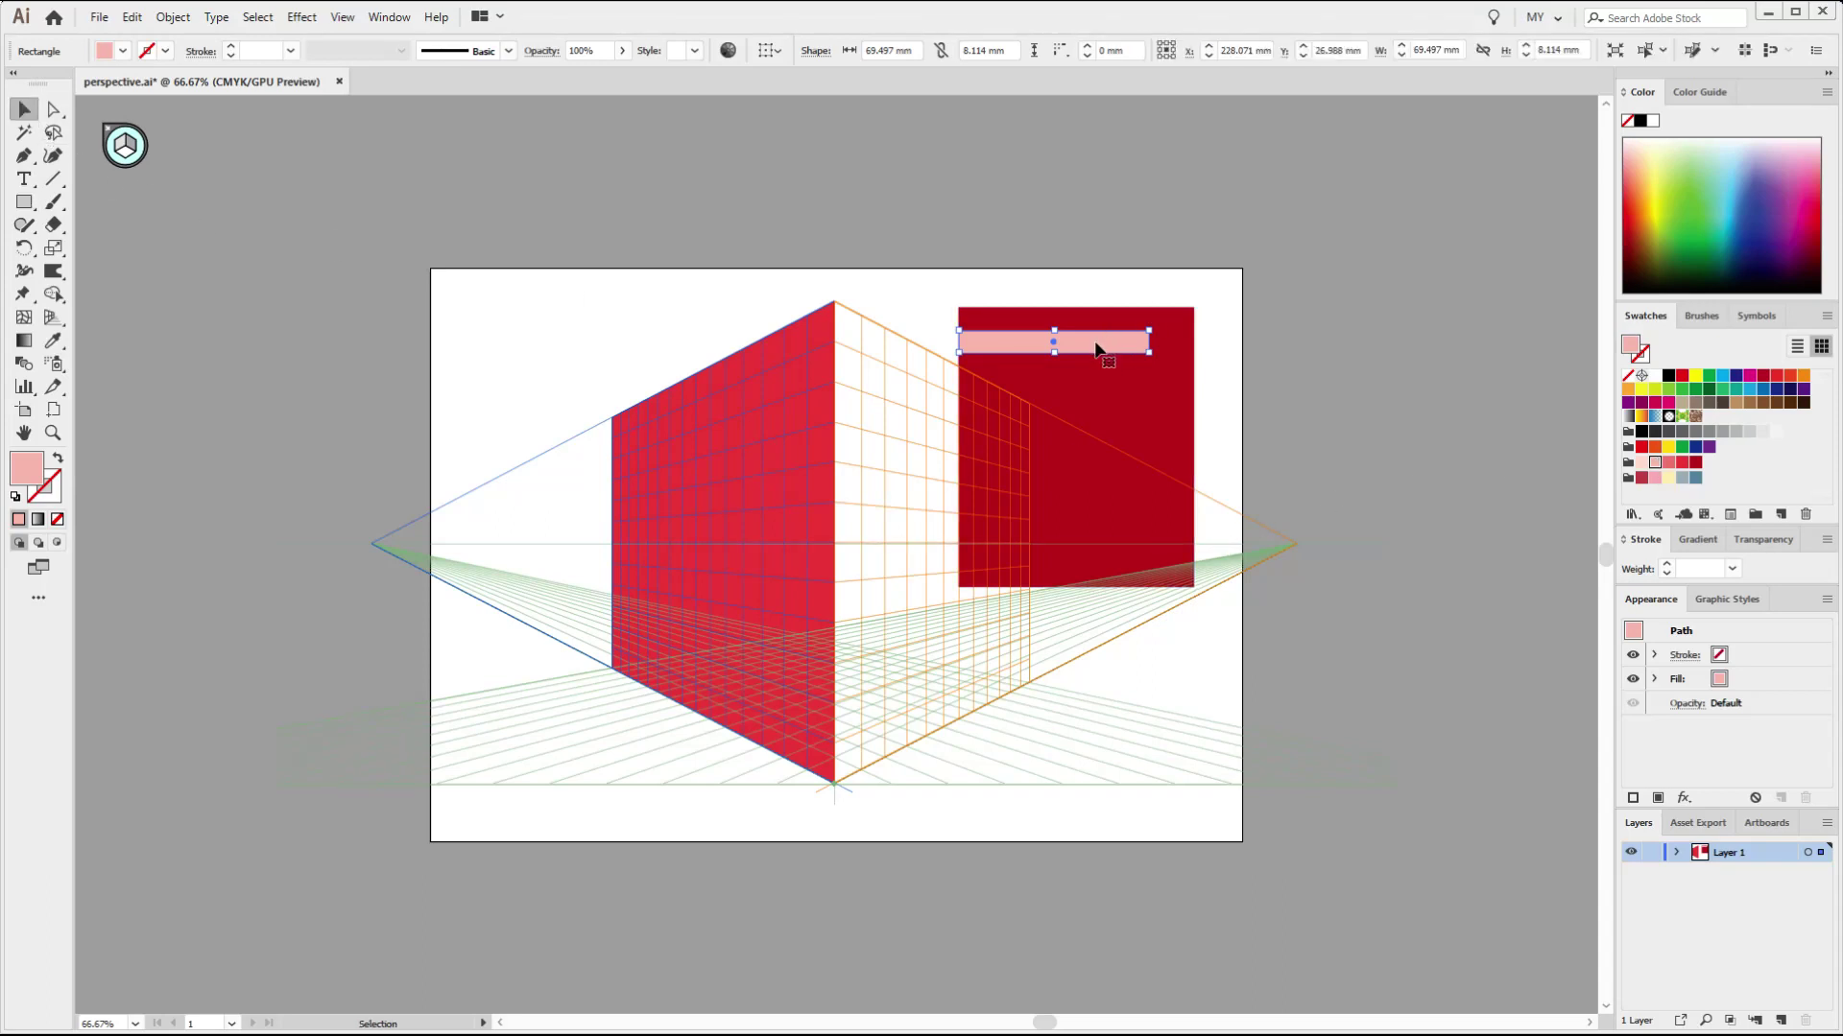
left_click_drag(1097, 346, 1104, 388)
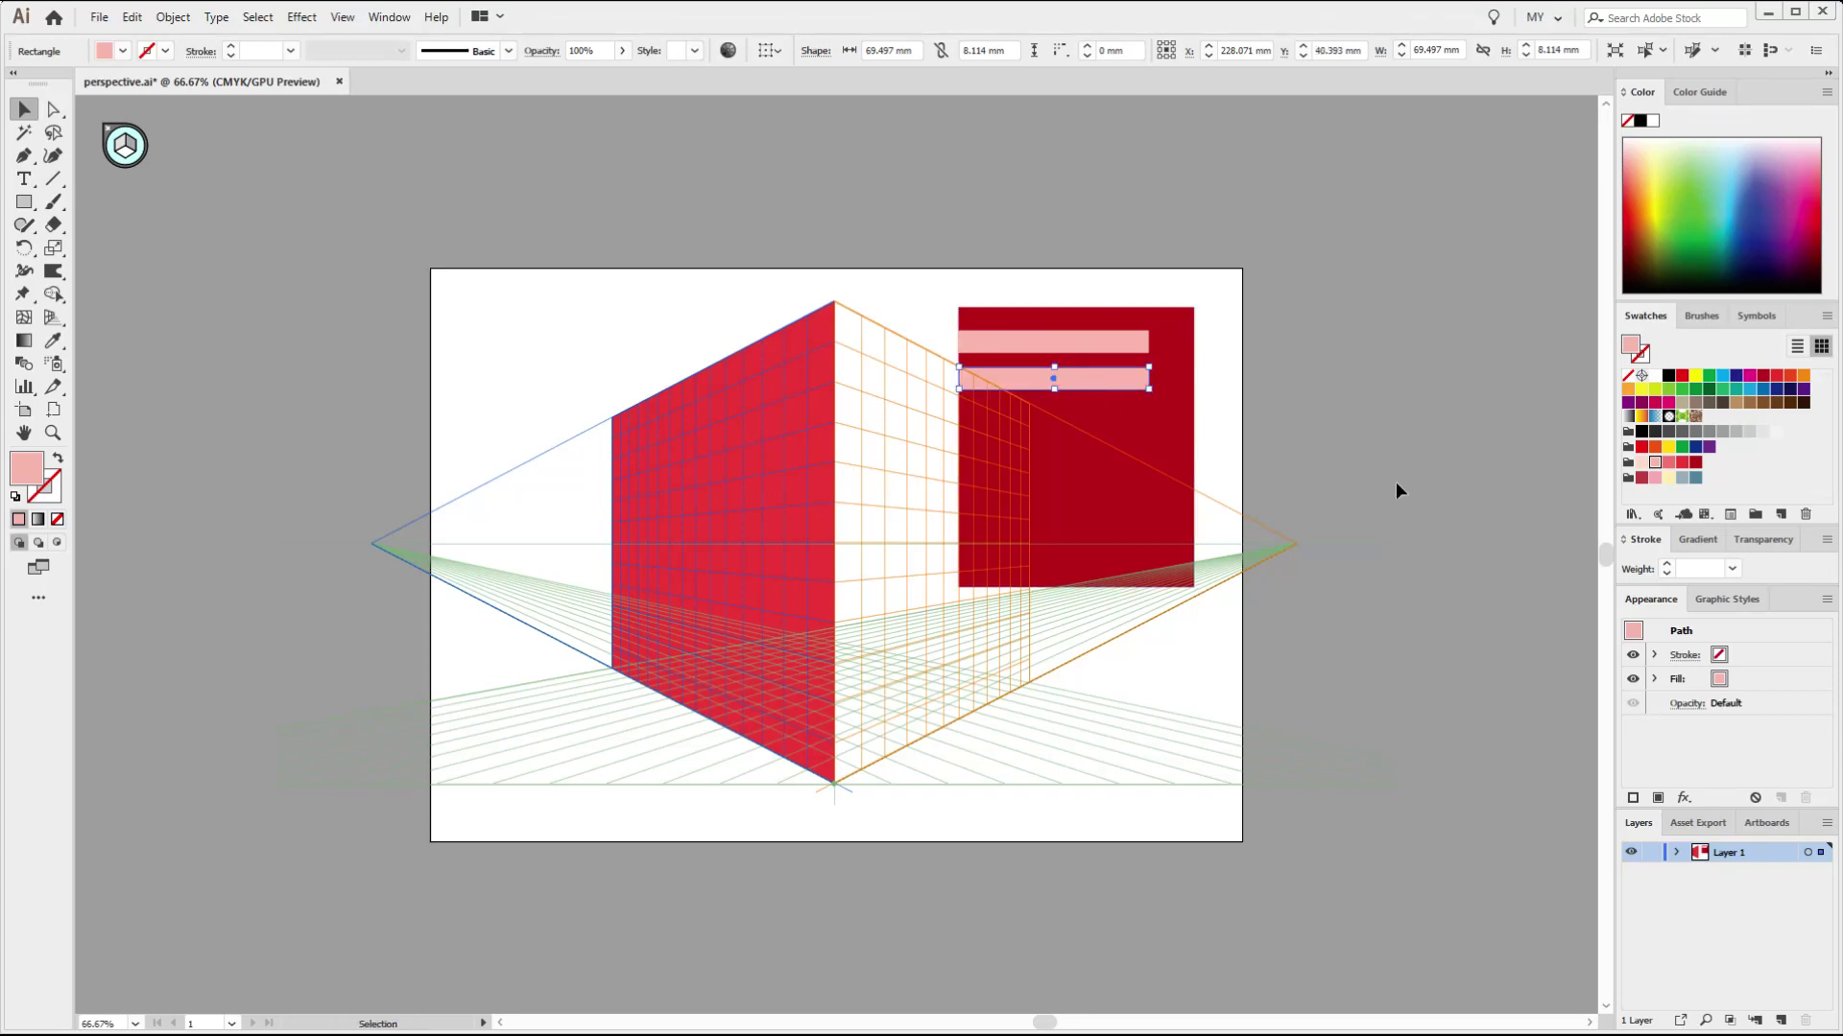
key("a")
key("ctrl+d")
key("ctrl+d")
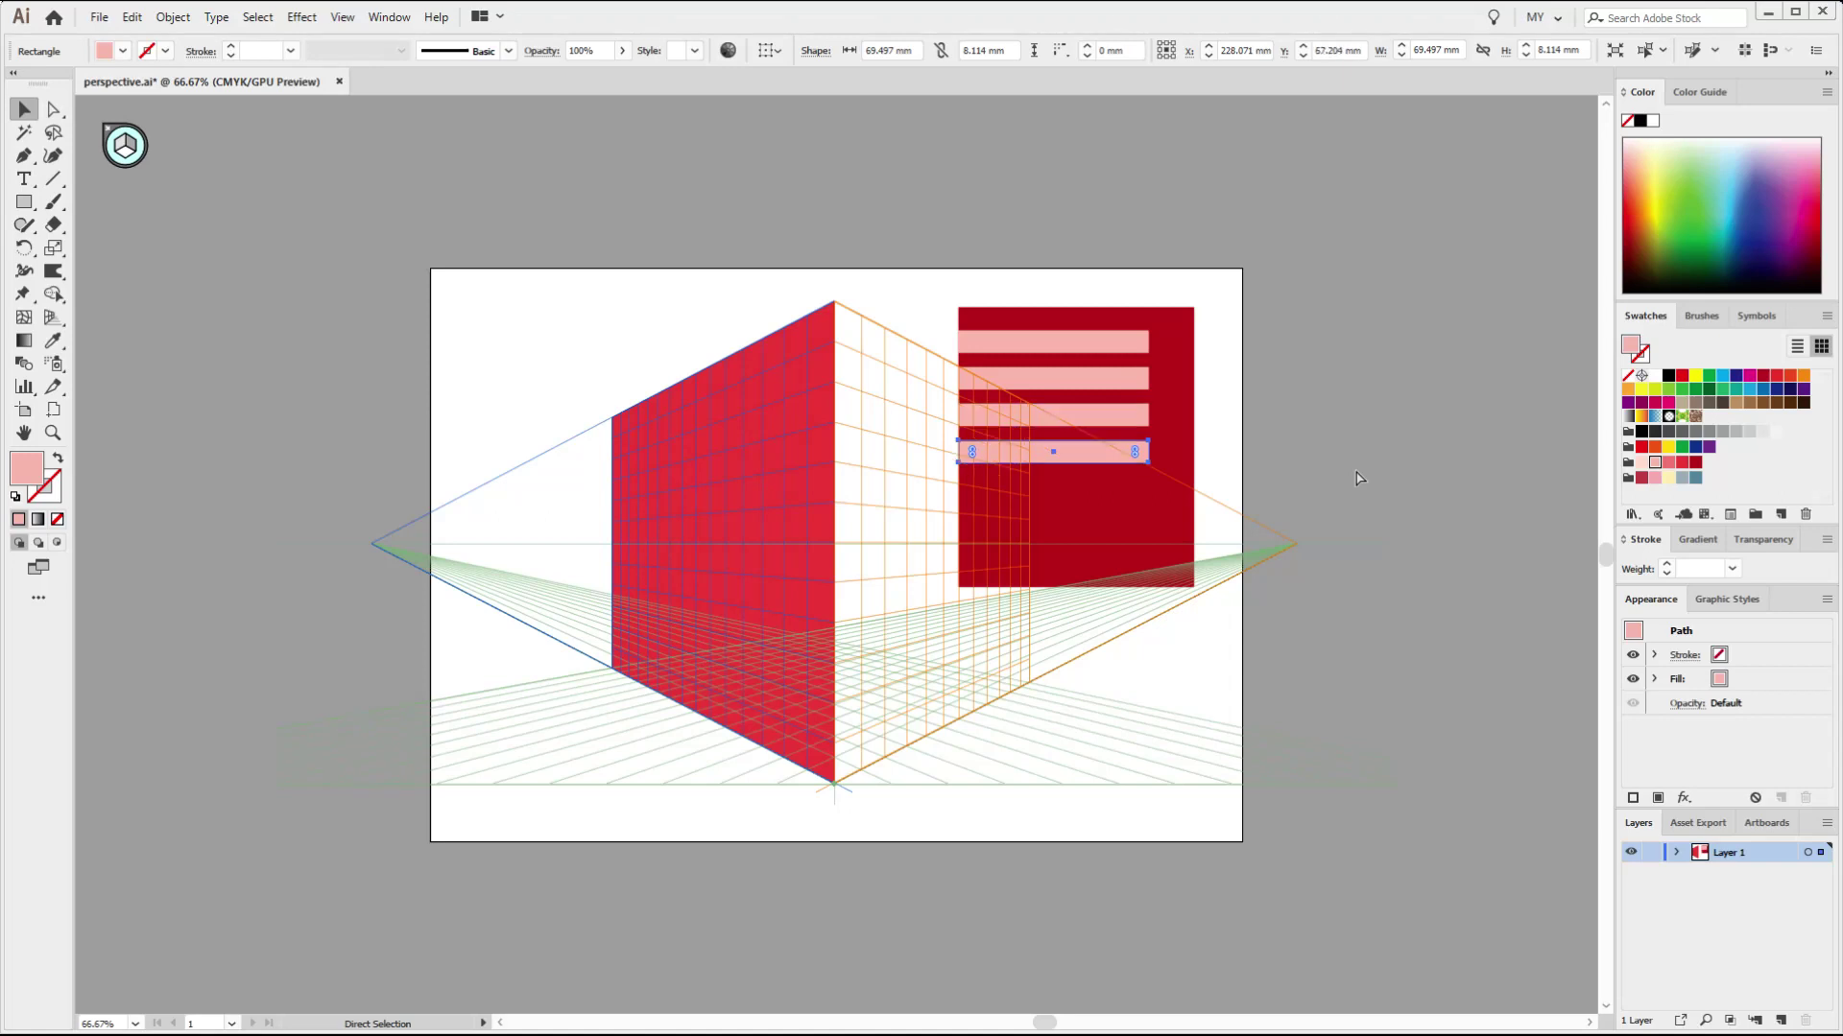
key("ctrl+d")
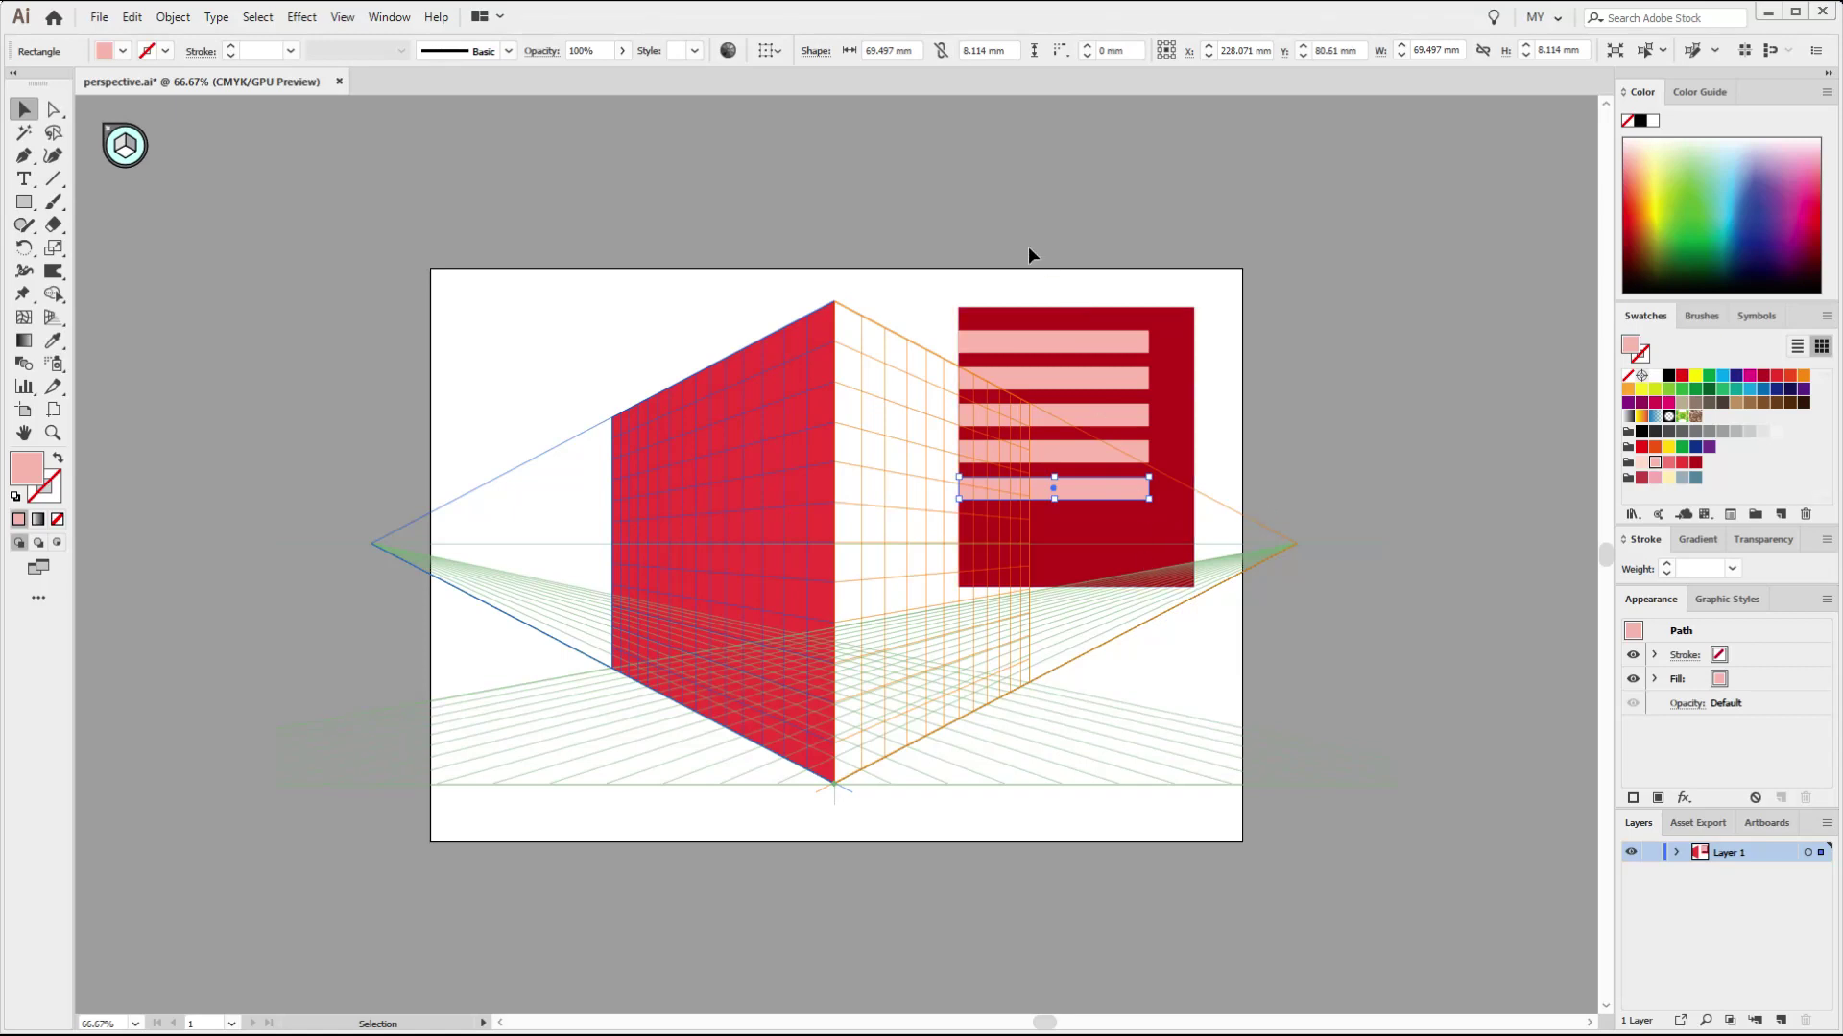
left_click(869, 337)
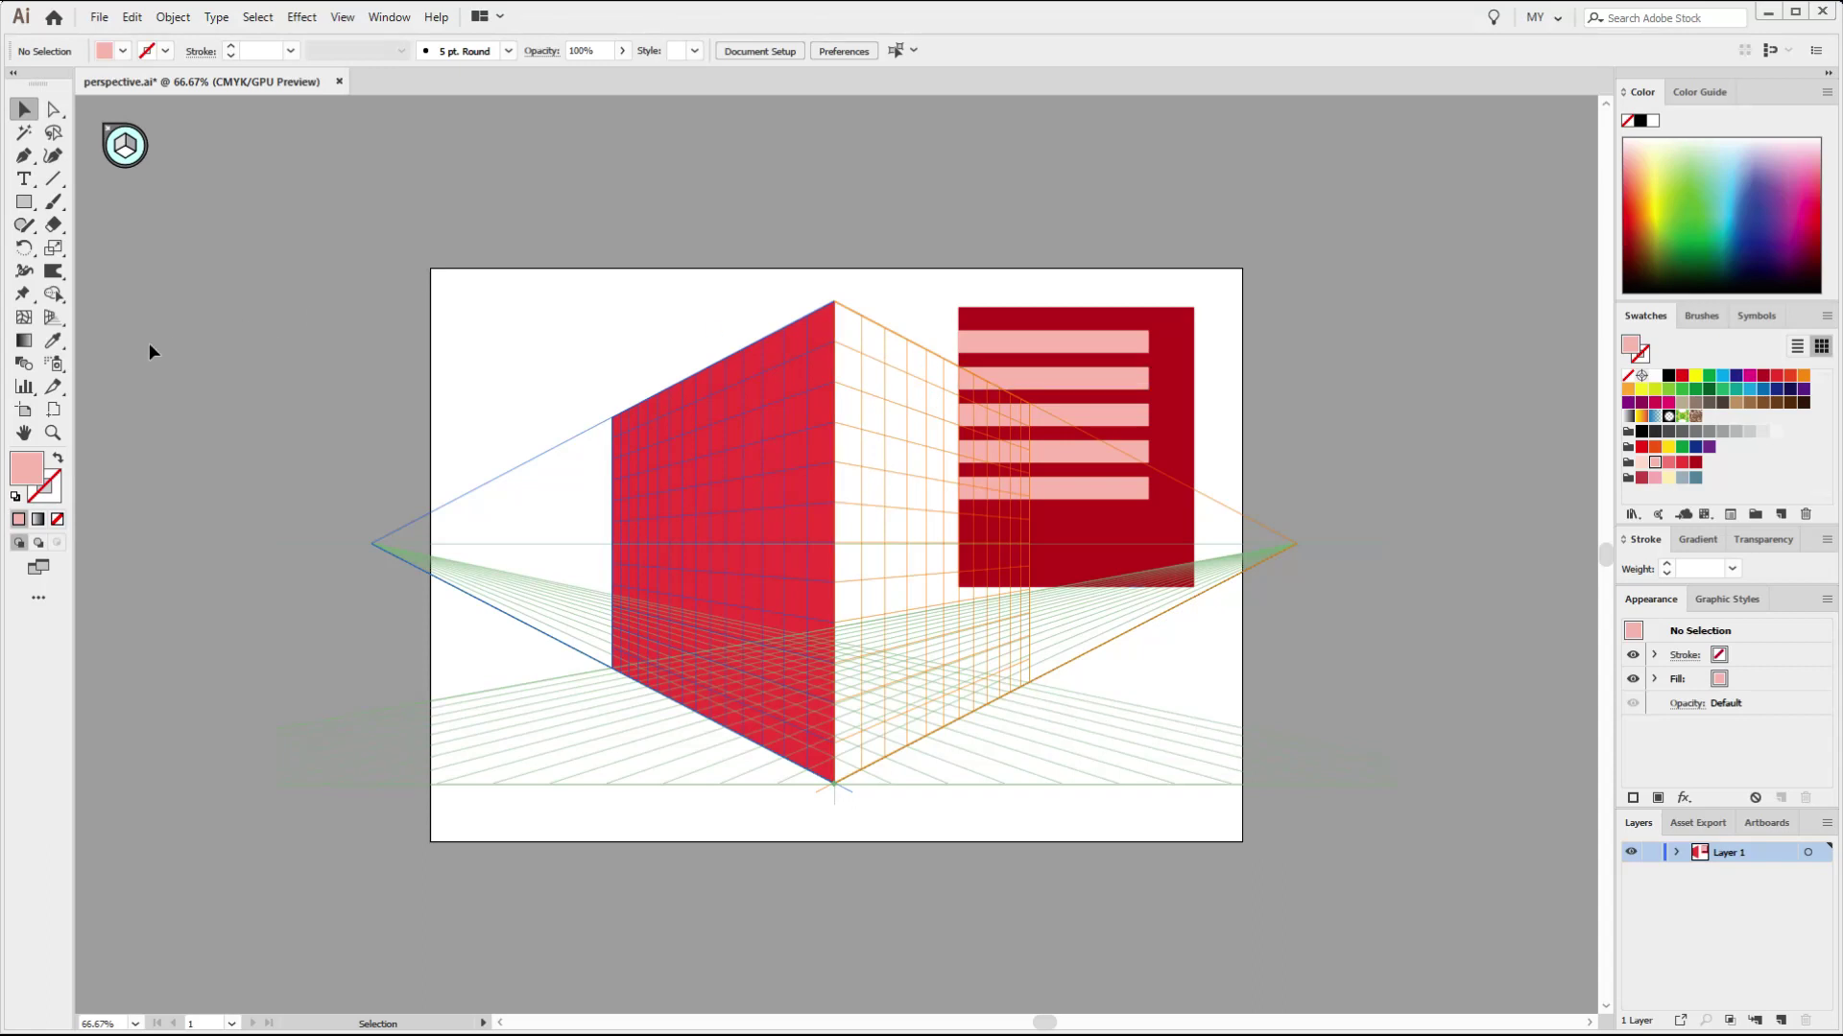
- Place the dark-red rectangle and its five strips on the right grid plane in perspective and scale them to cover the whole plane
left_click(53, 319)
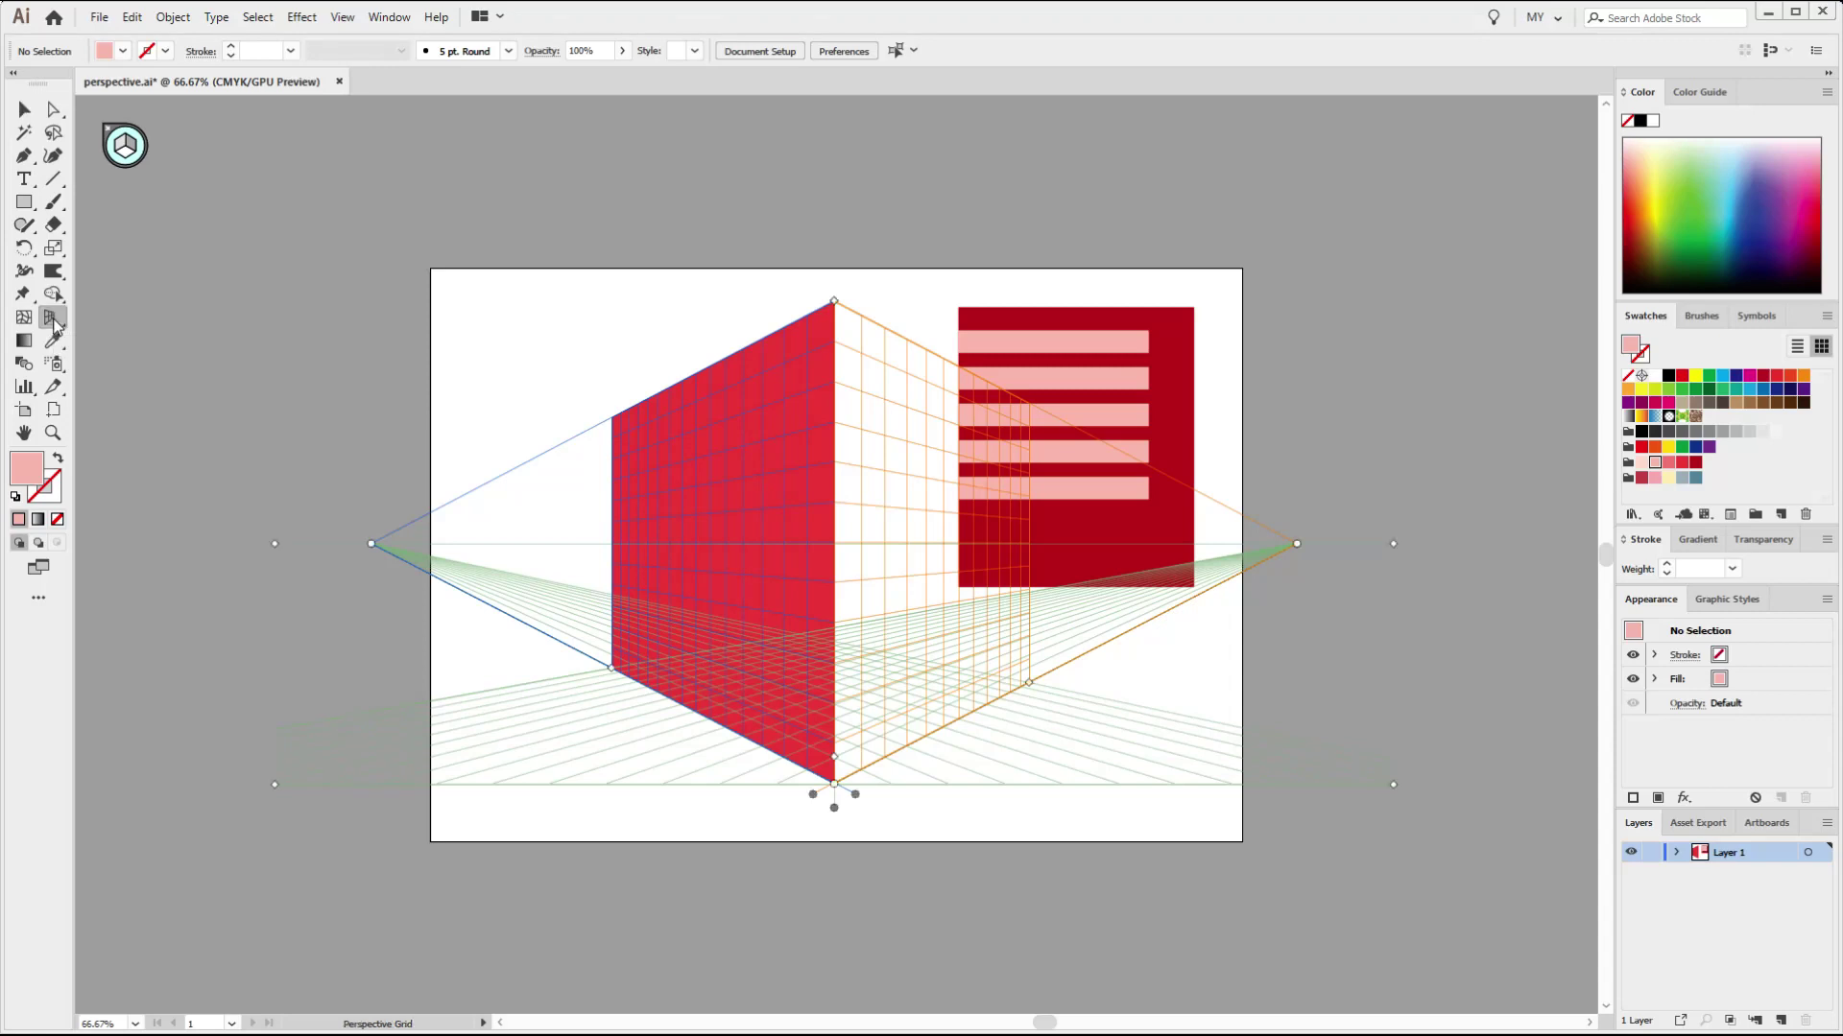
key("shift+v")
left_click(132, 149)
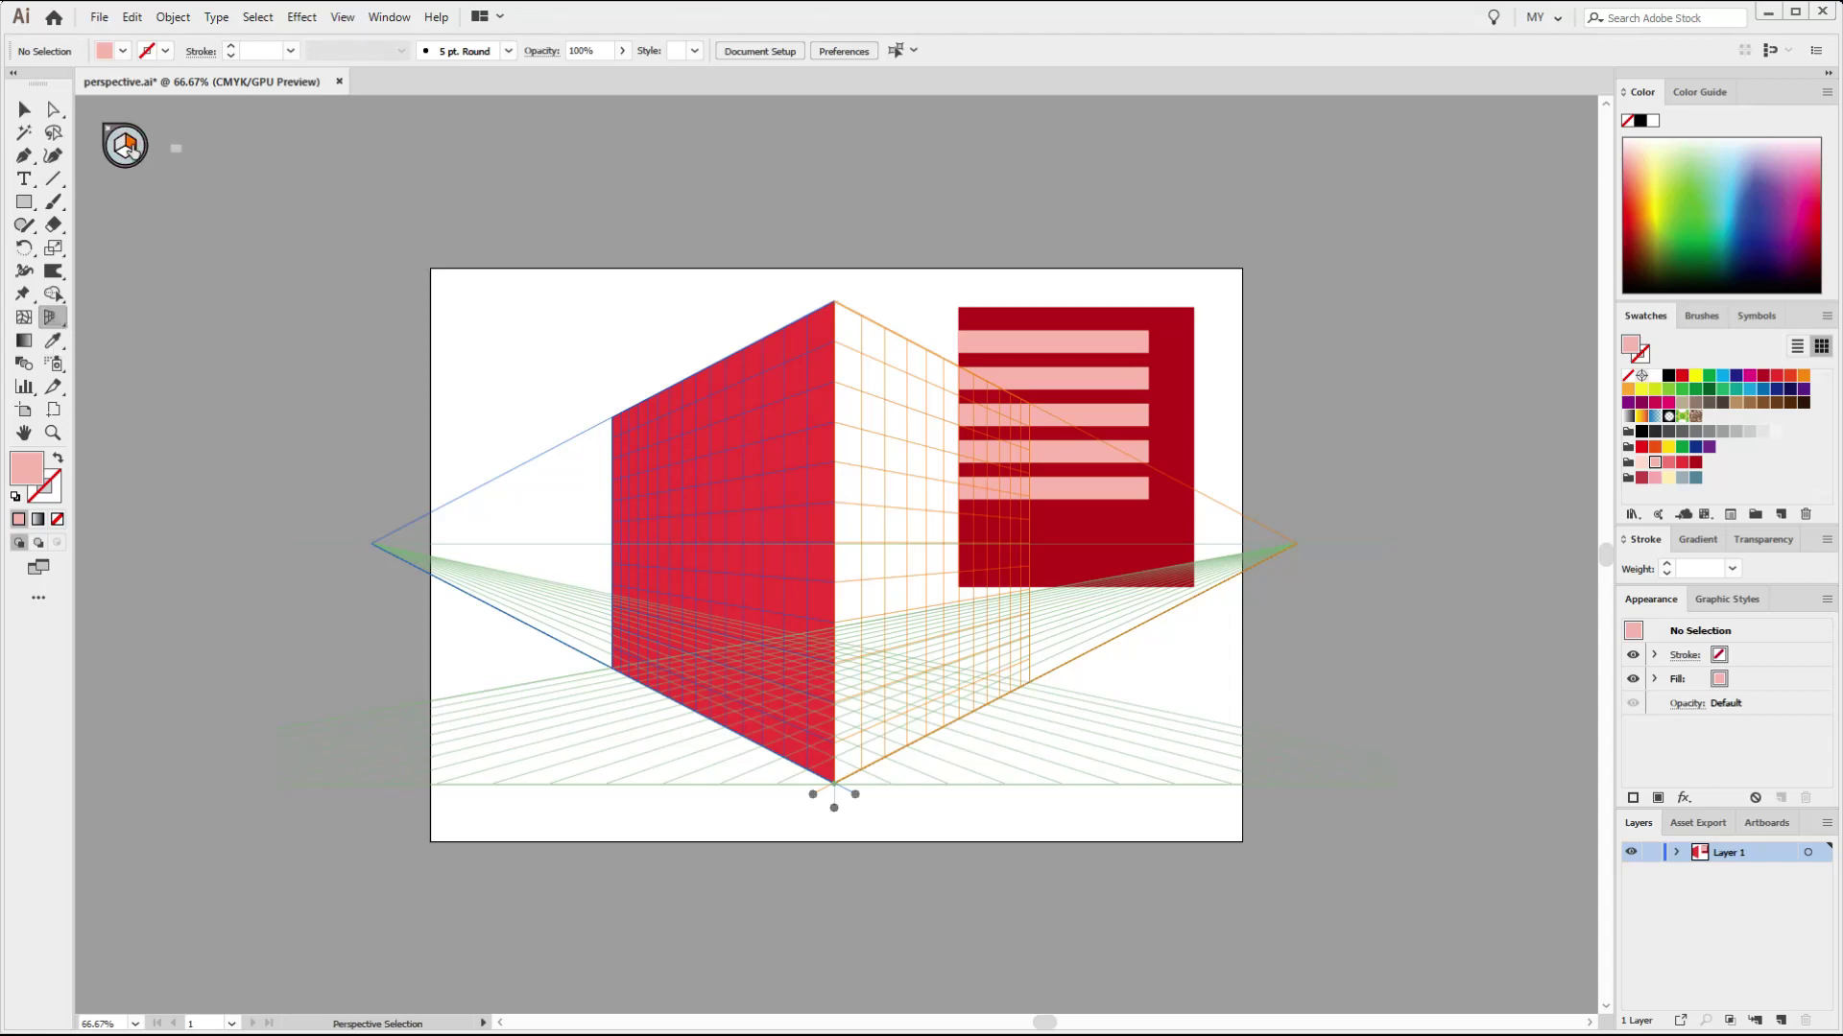
key("shift+p")
left_click(52, 324)
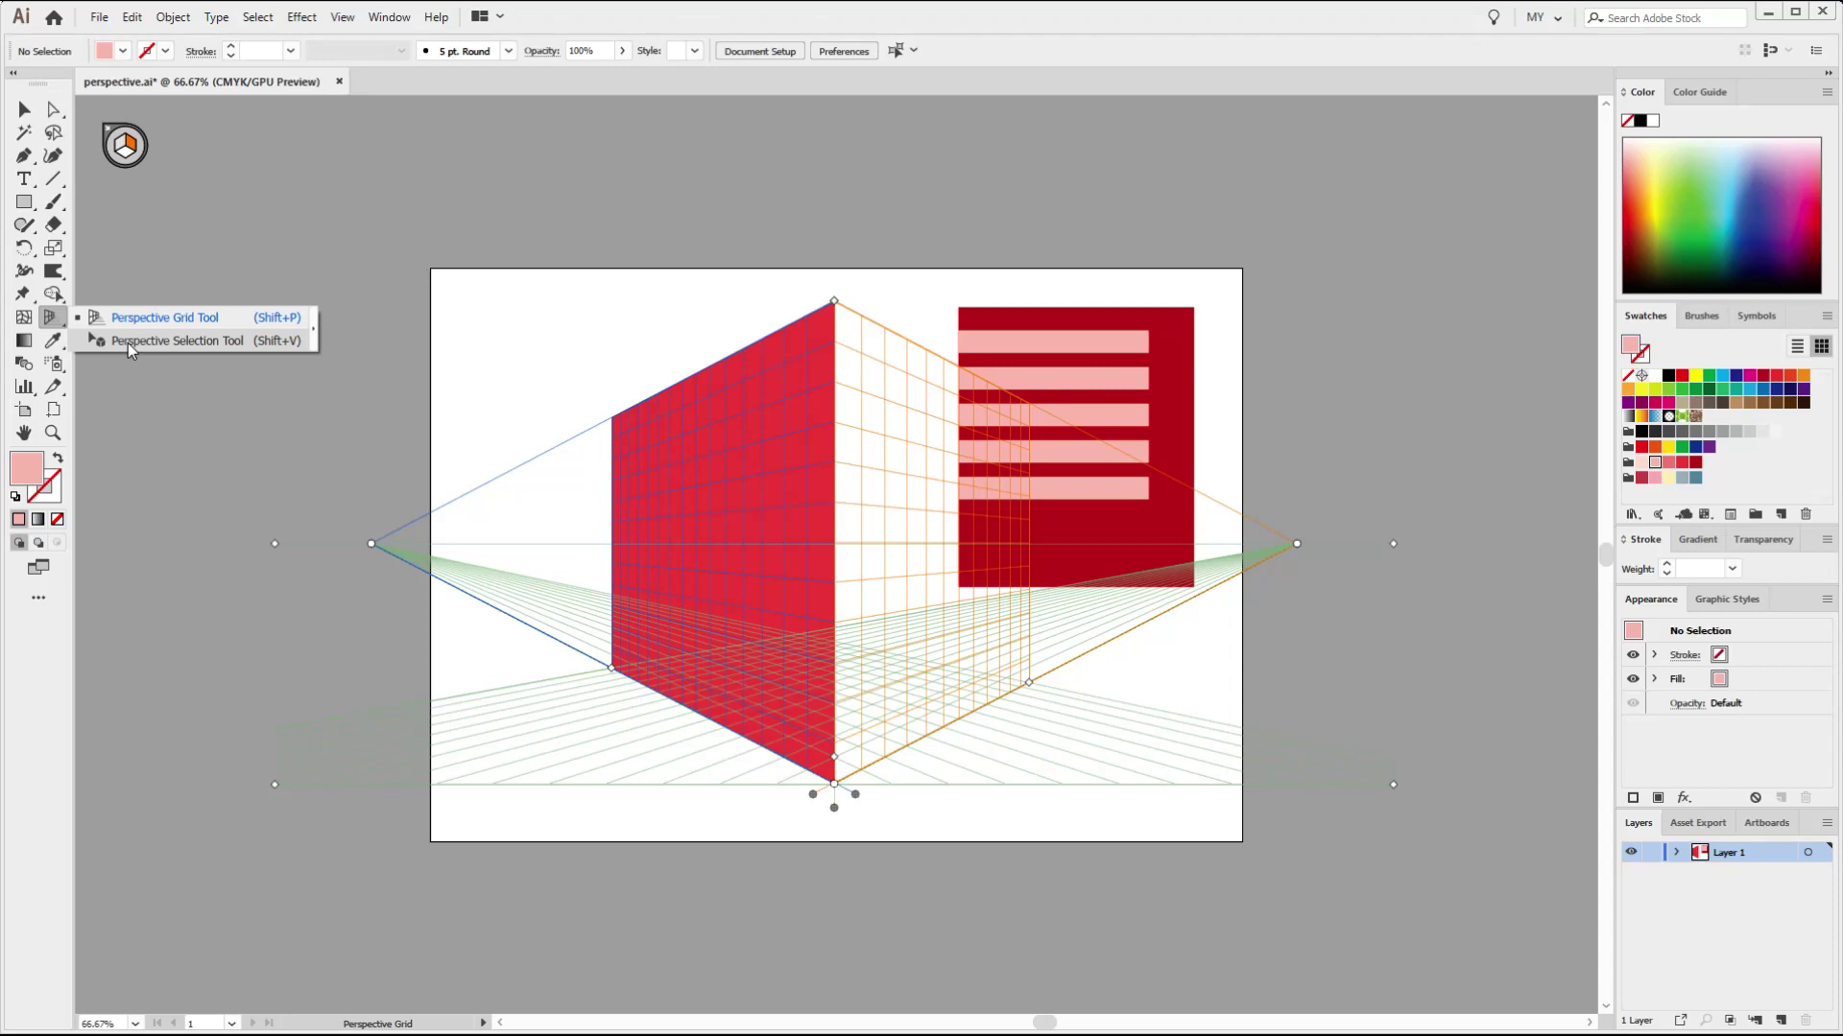
left_click(129, 343)
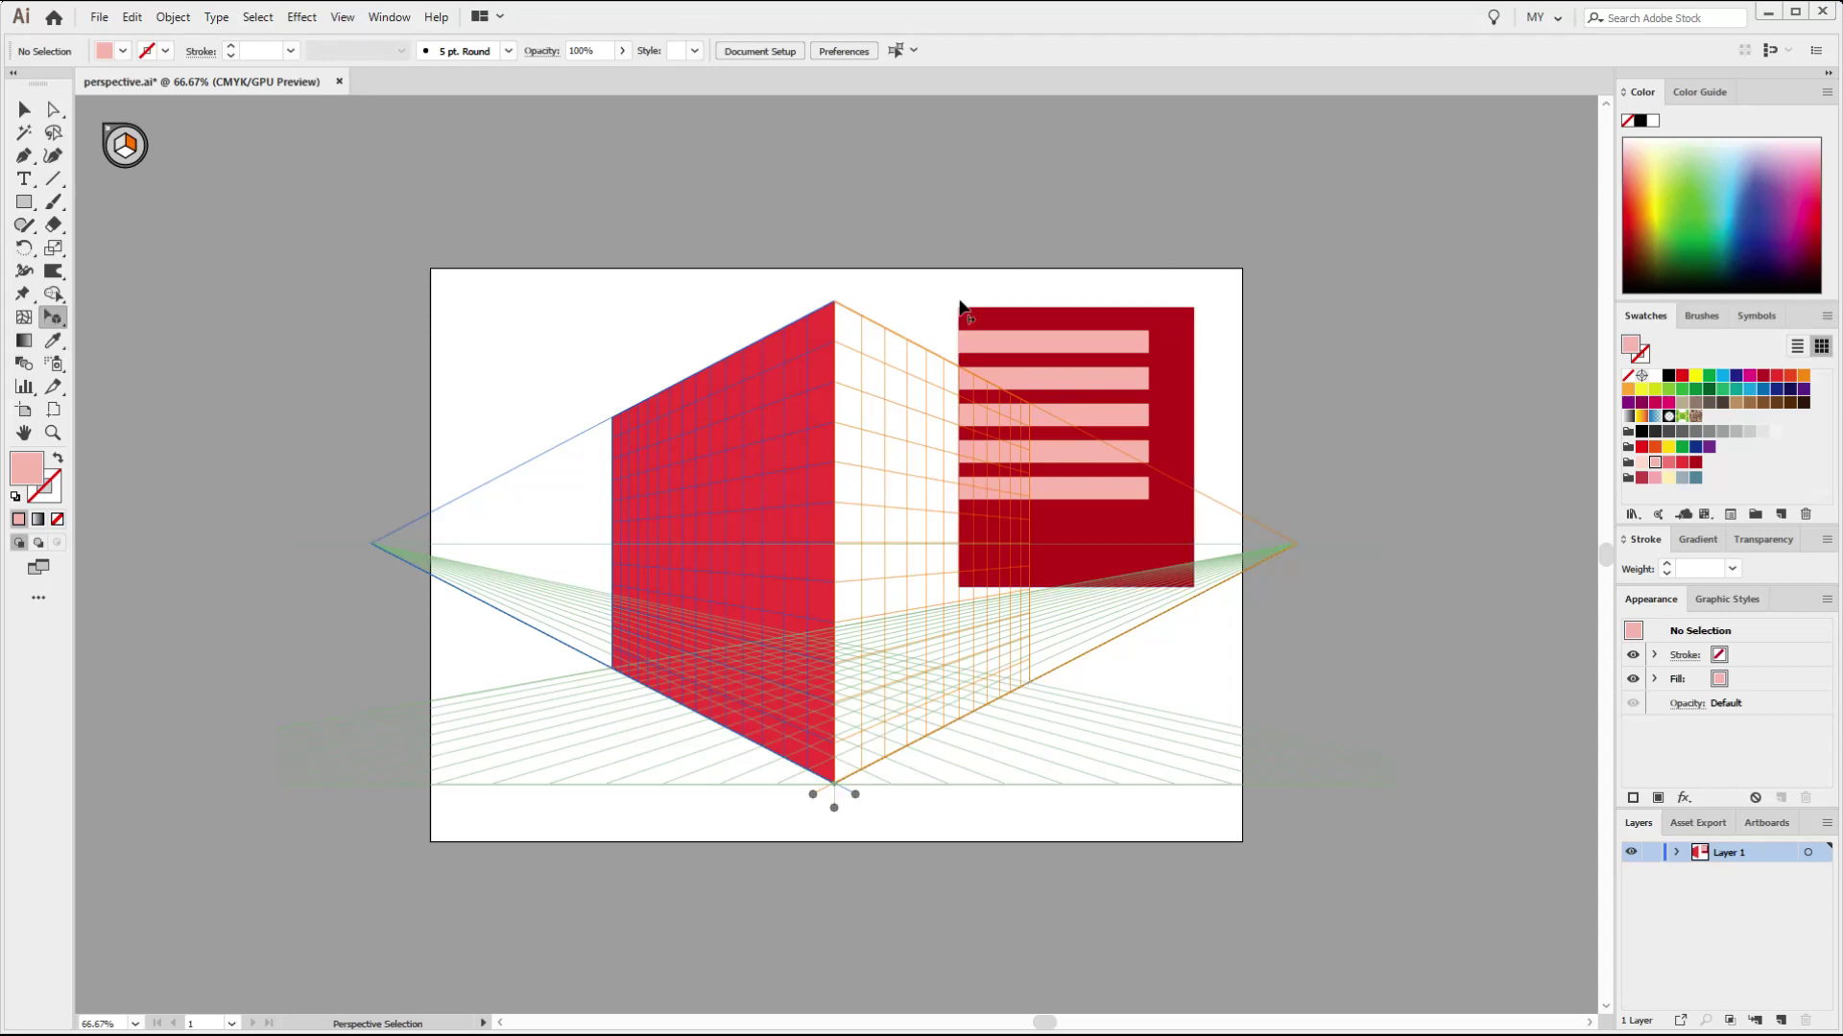
left_click_drag(947, 275, 1235, 617)
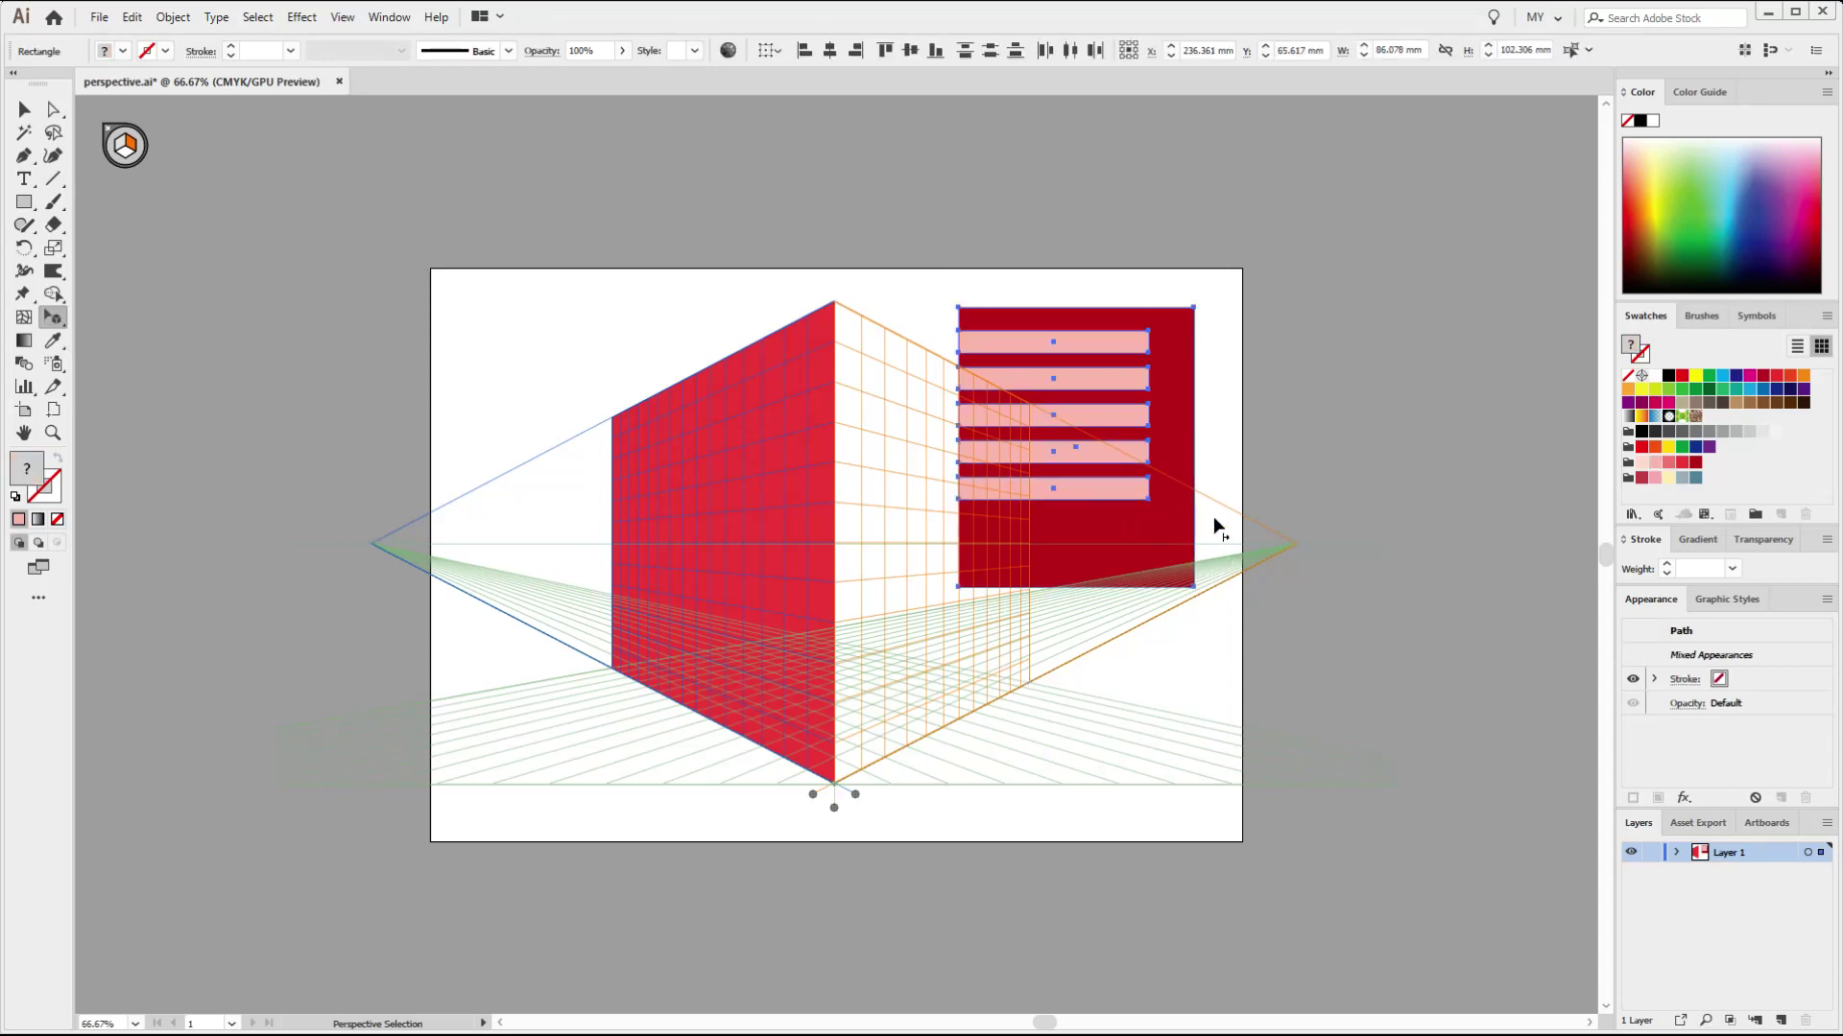
left_click_drag(1055, 334, 862, 346)
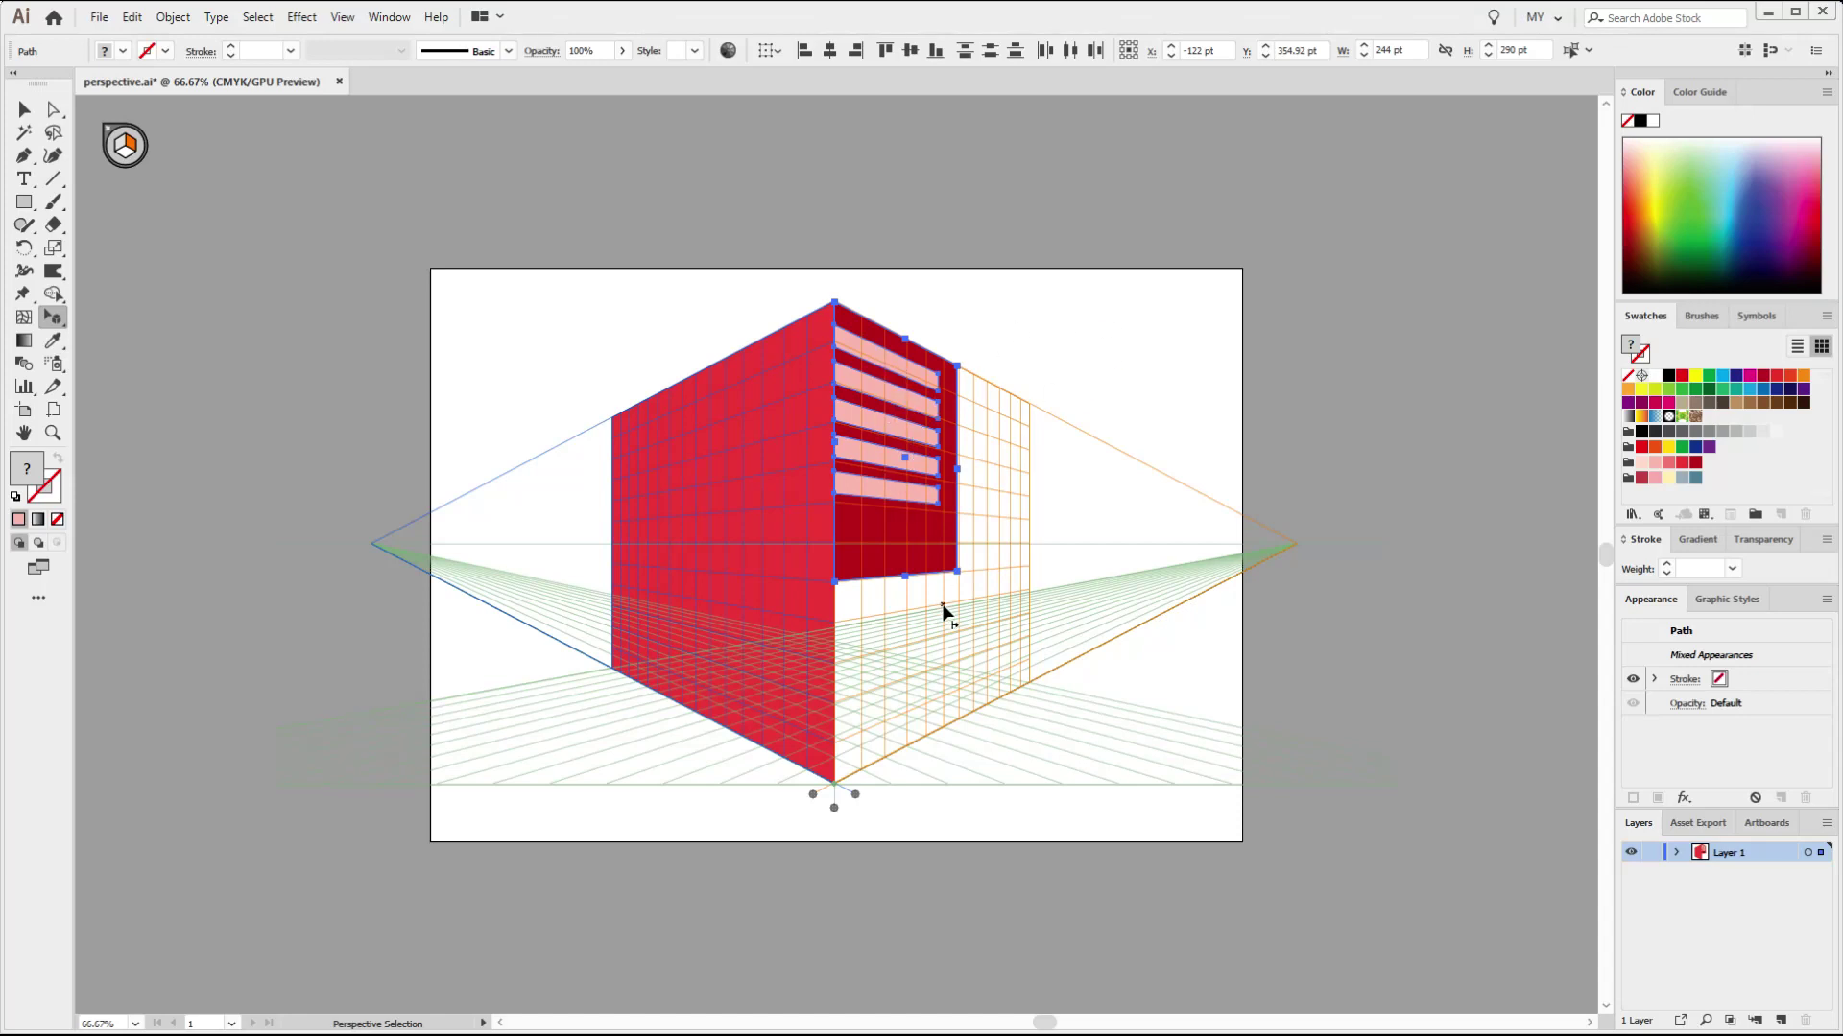
left_click_drag(960, 573, 1030, 687)
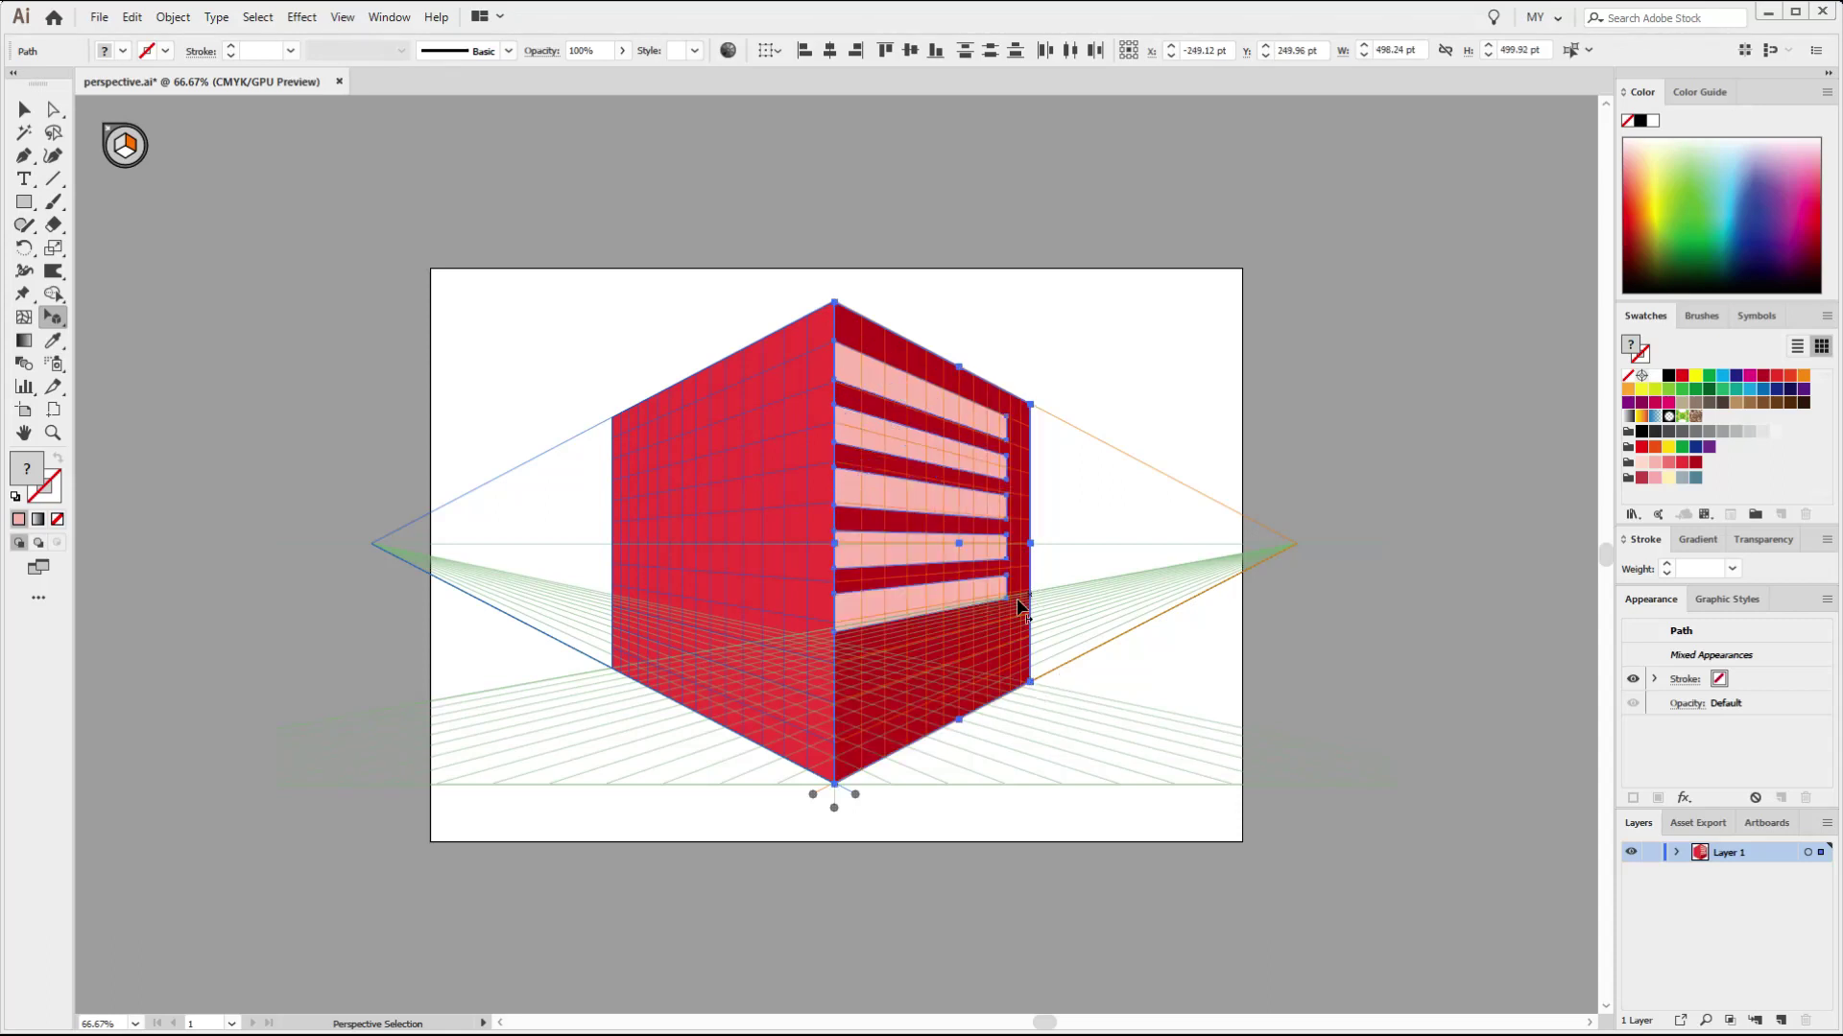
left_click(989, 321)
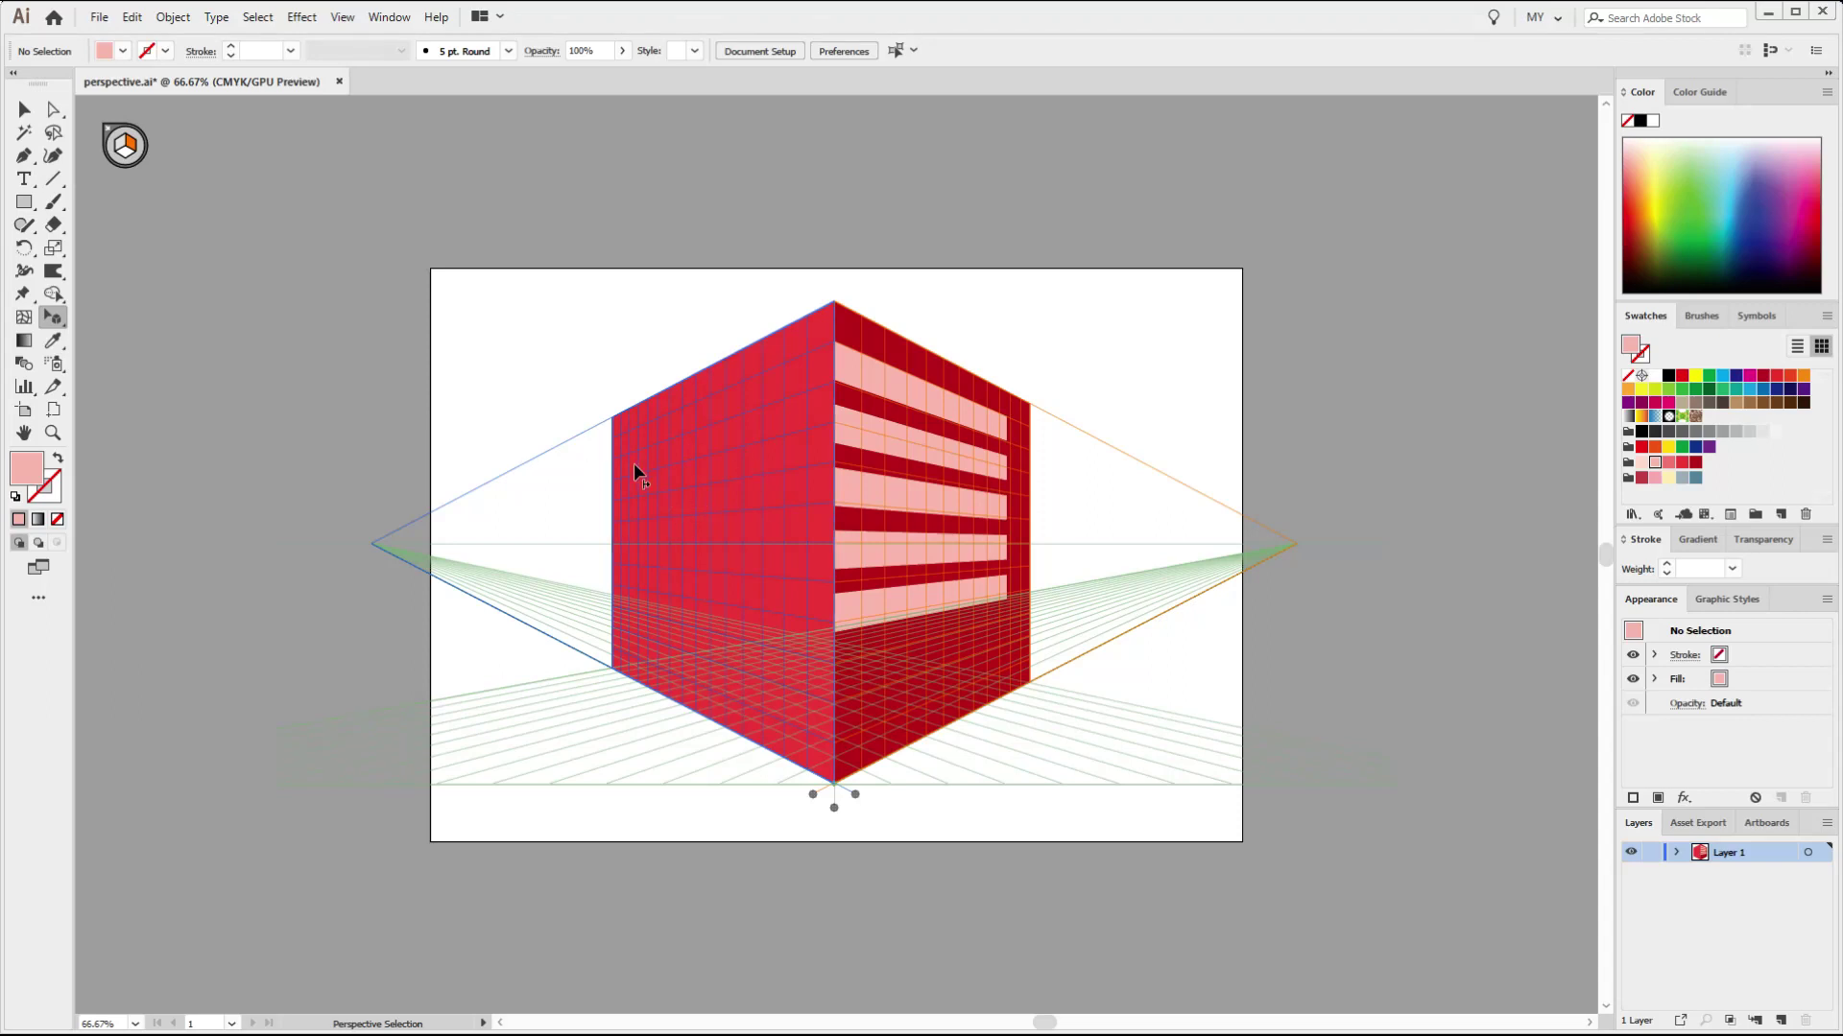
- Activate the left grid plane, draw a large rectangle inward from its outer edge on the upper part, and fill it with the muted pink swatch
left_click(119, 146)
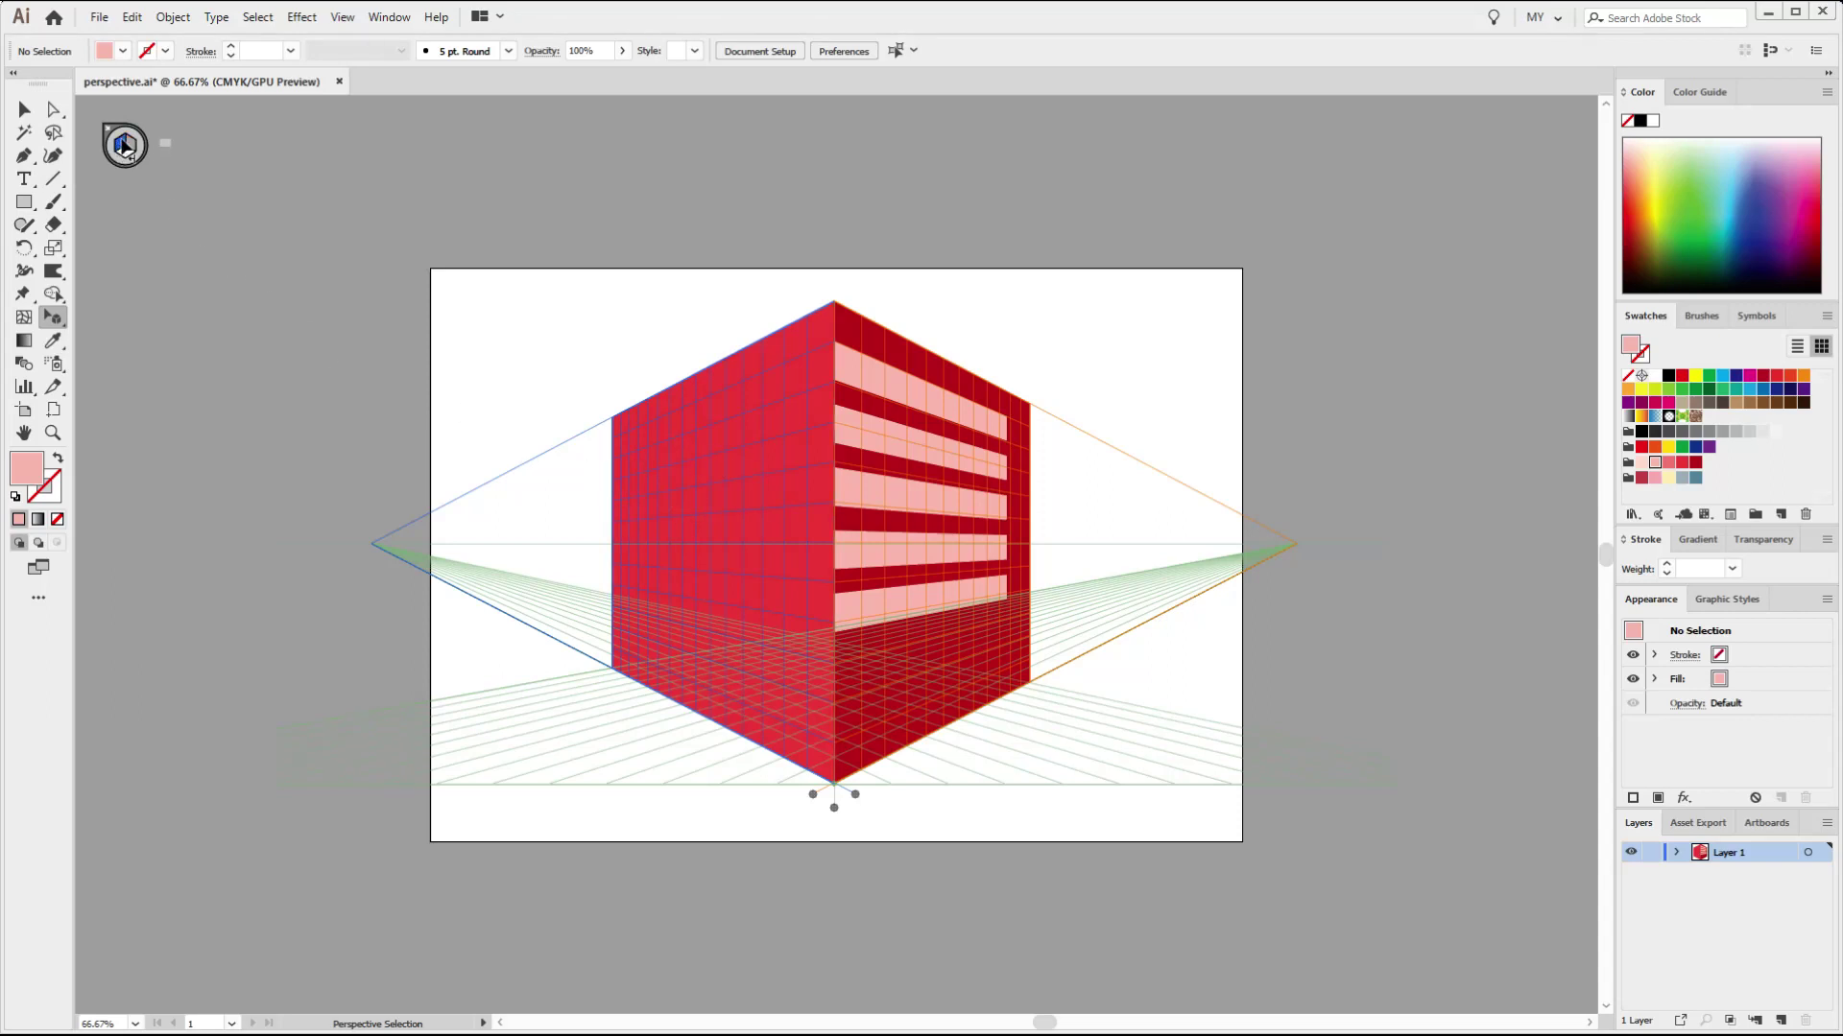
left_click(18, 205)
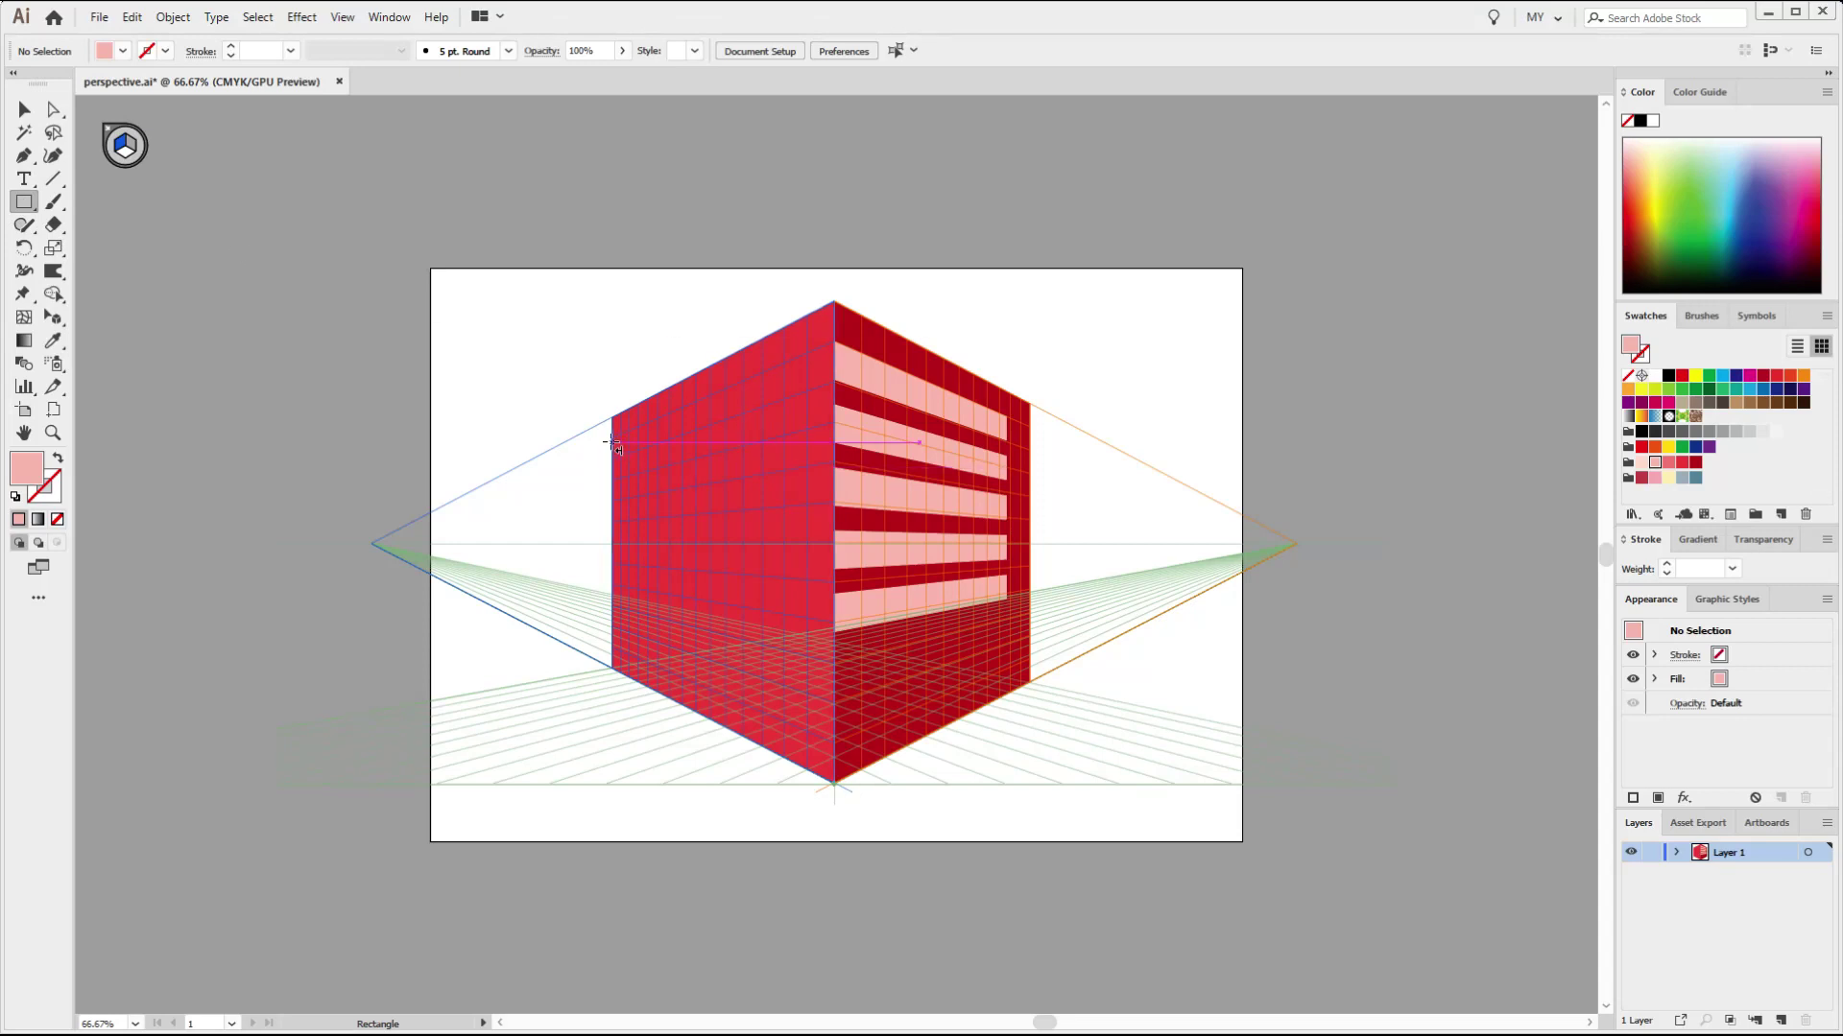
left_click_drag(611, 441, 789, 579)
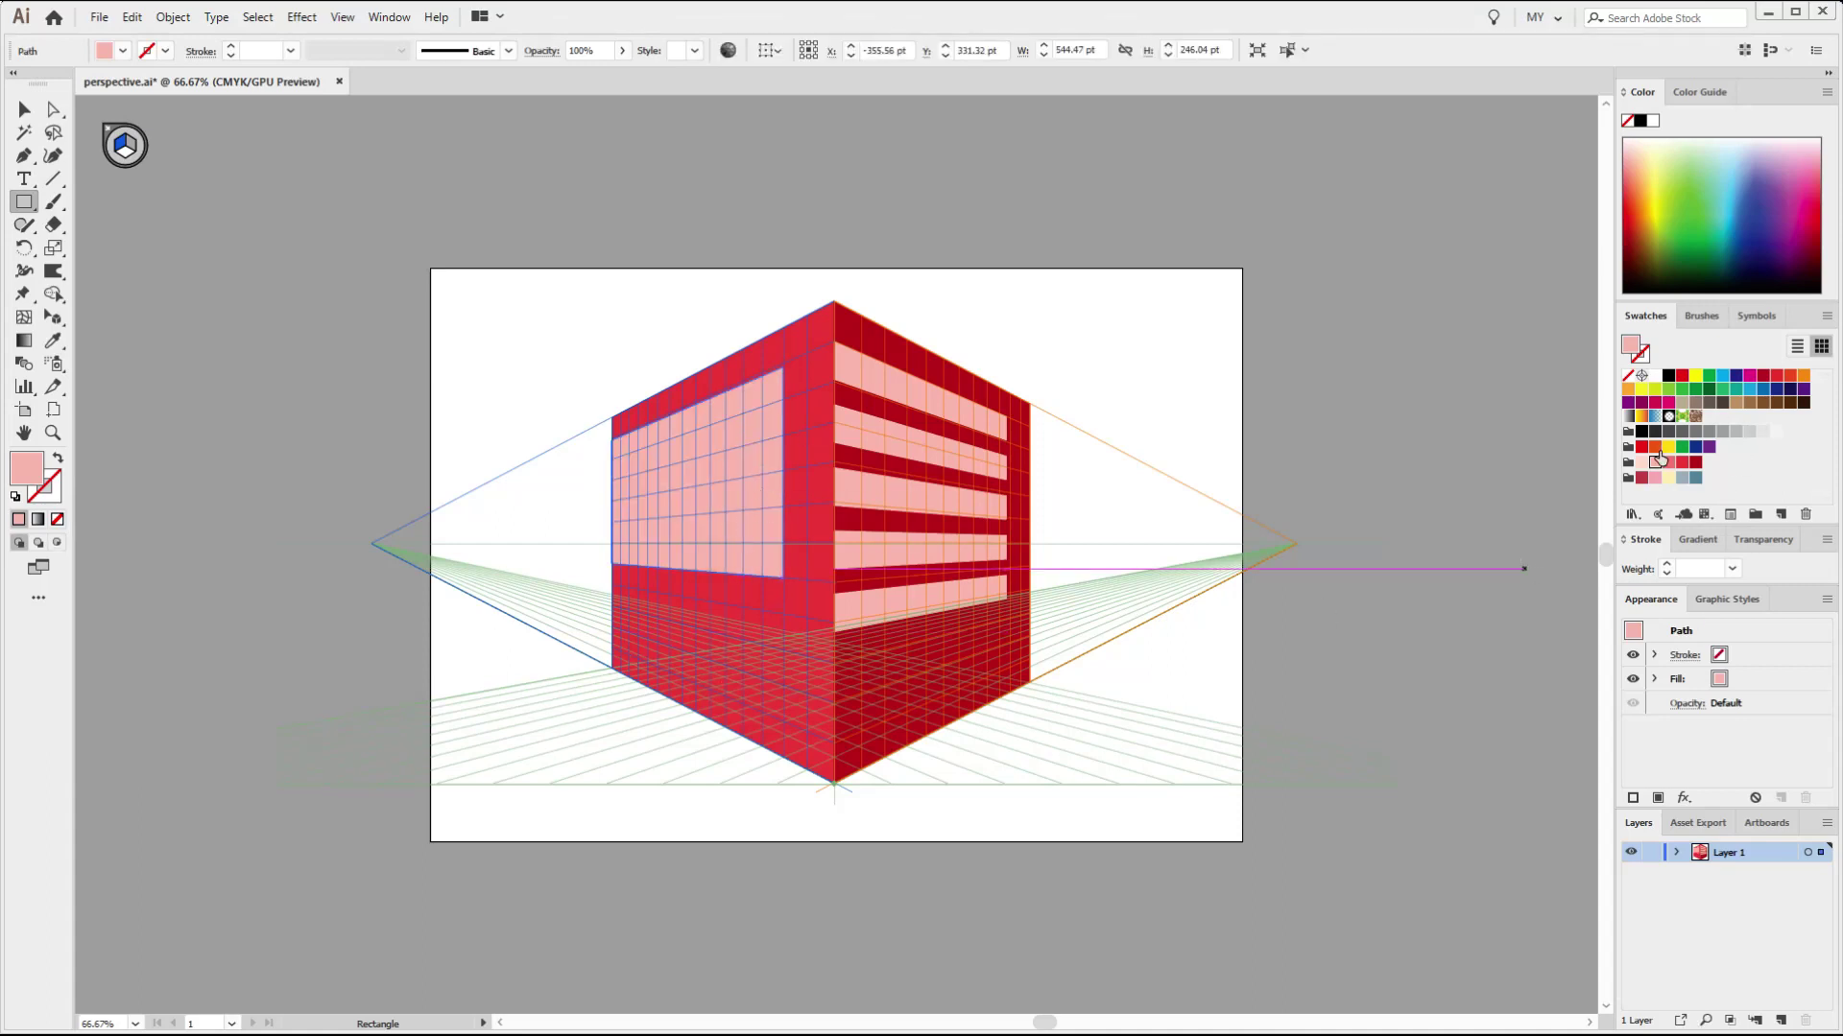
left_click(1641, 463)
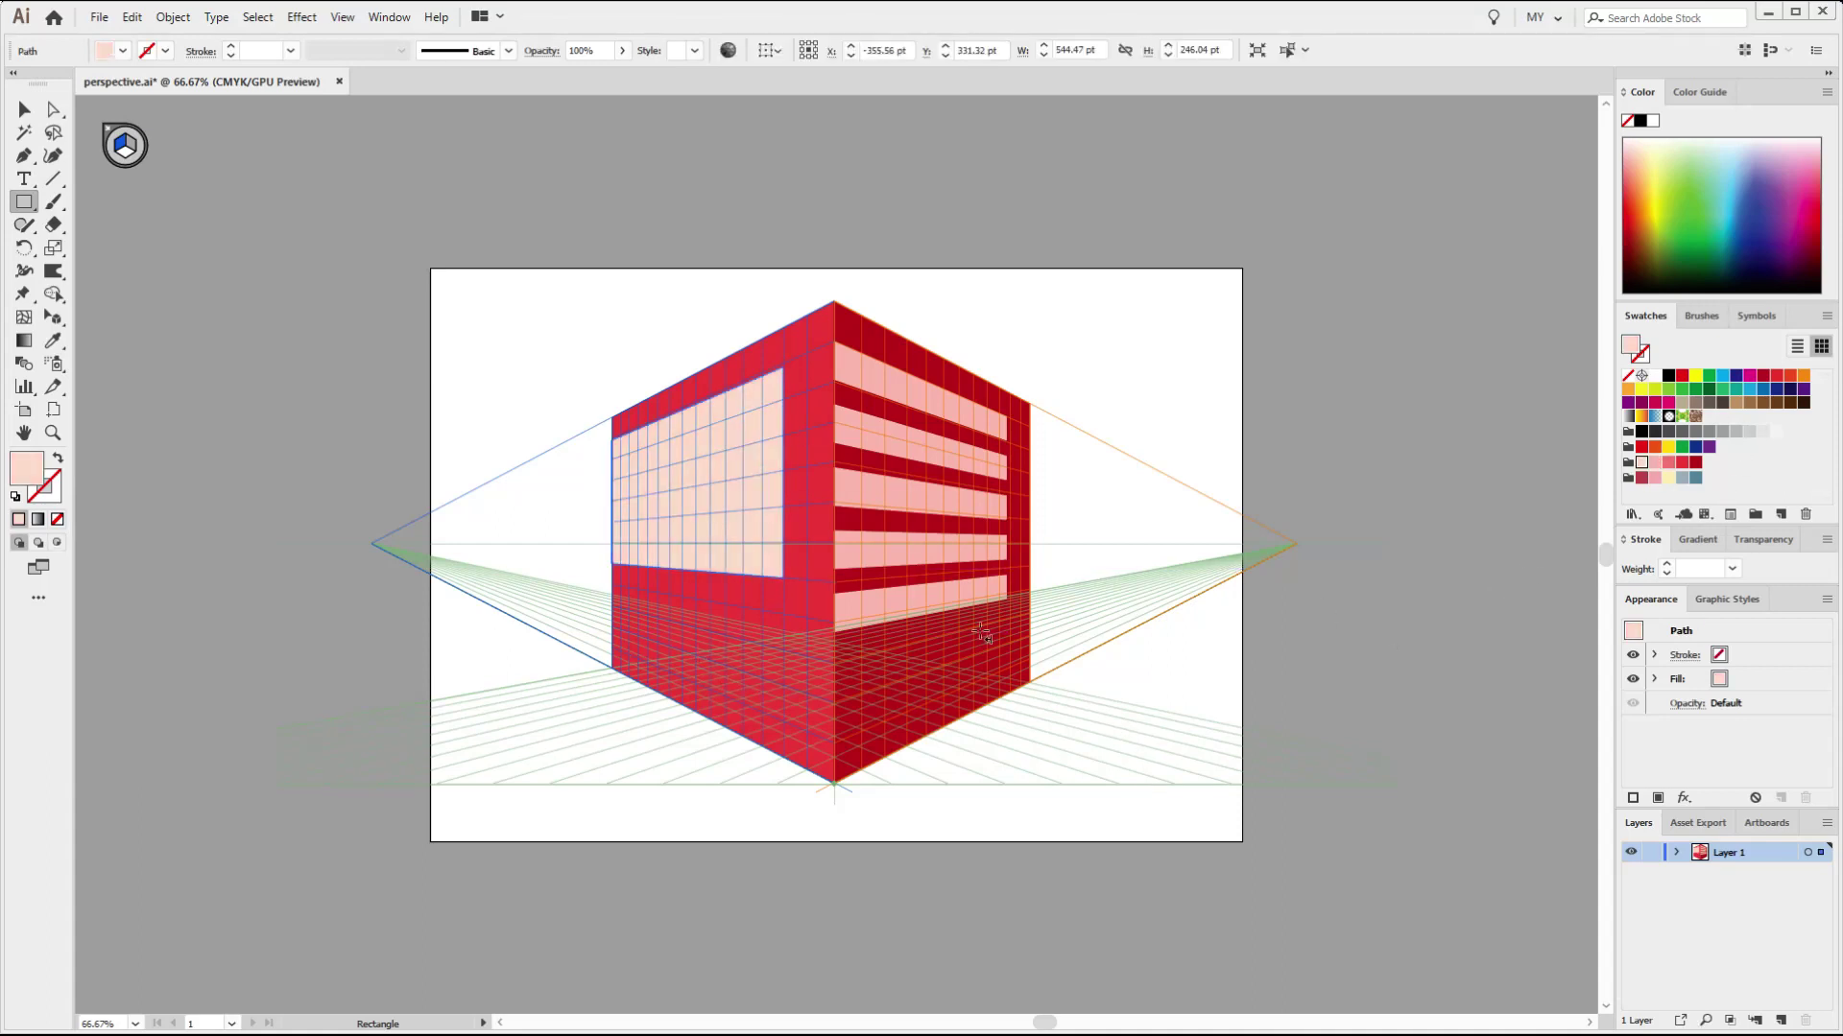
left_click(1655, 480)
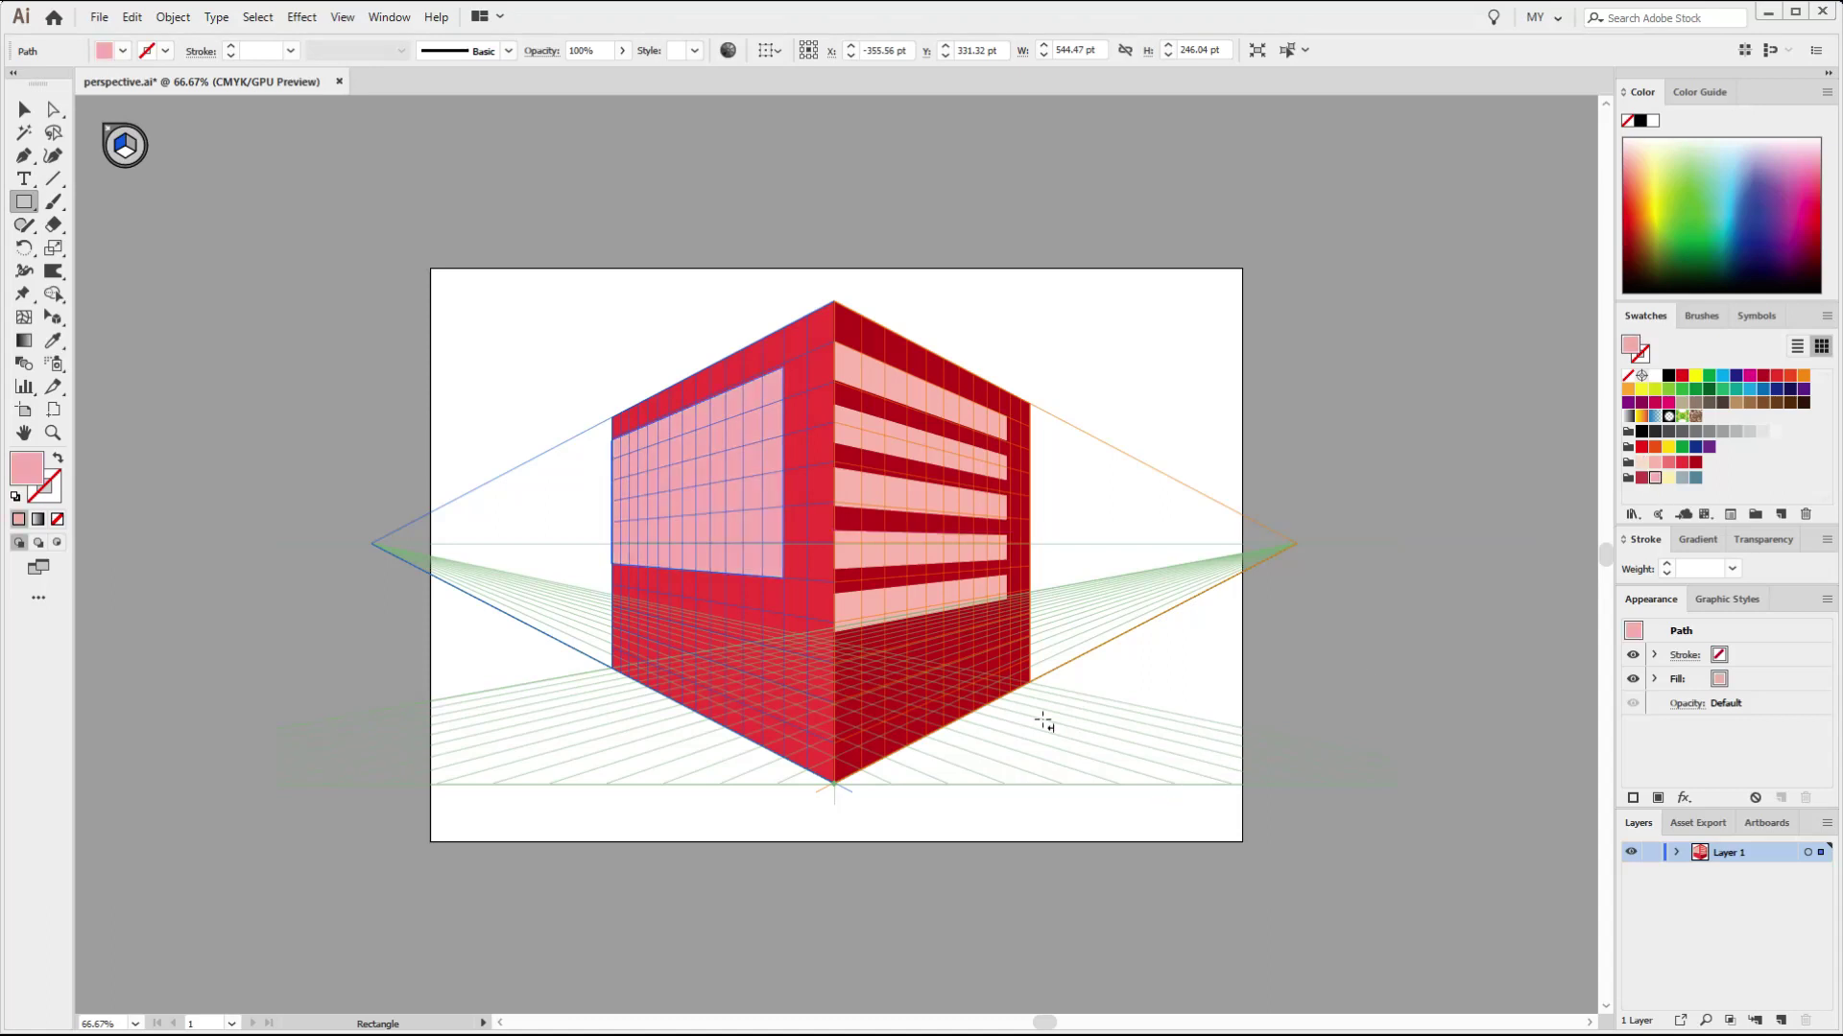
left_click(24, 111)
left_click(384, 433)
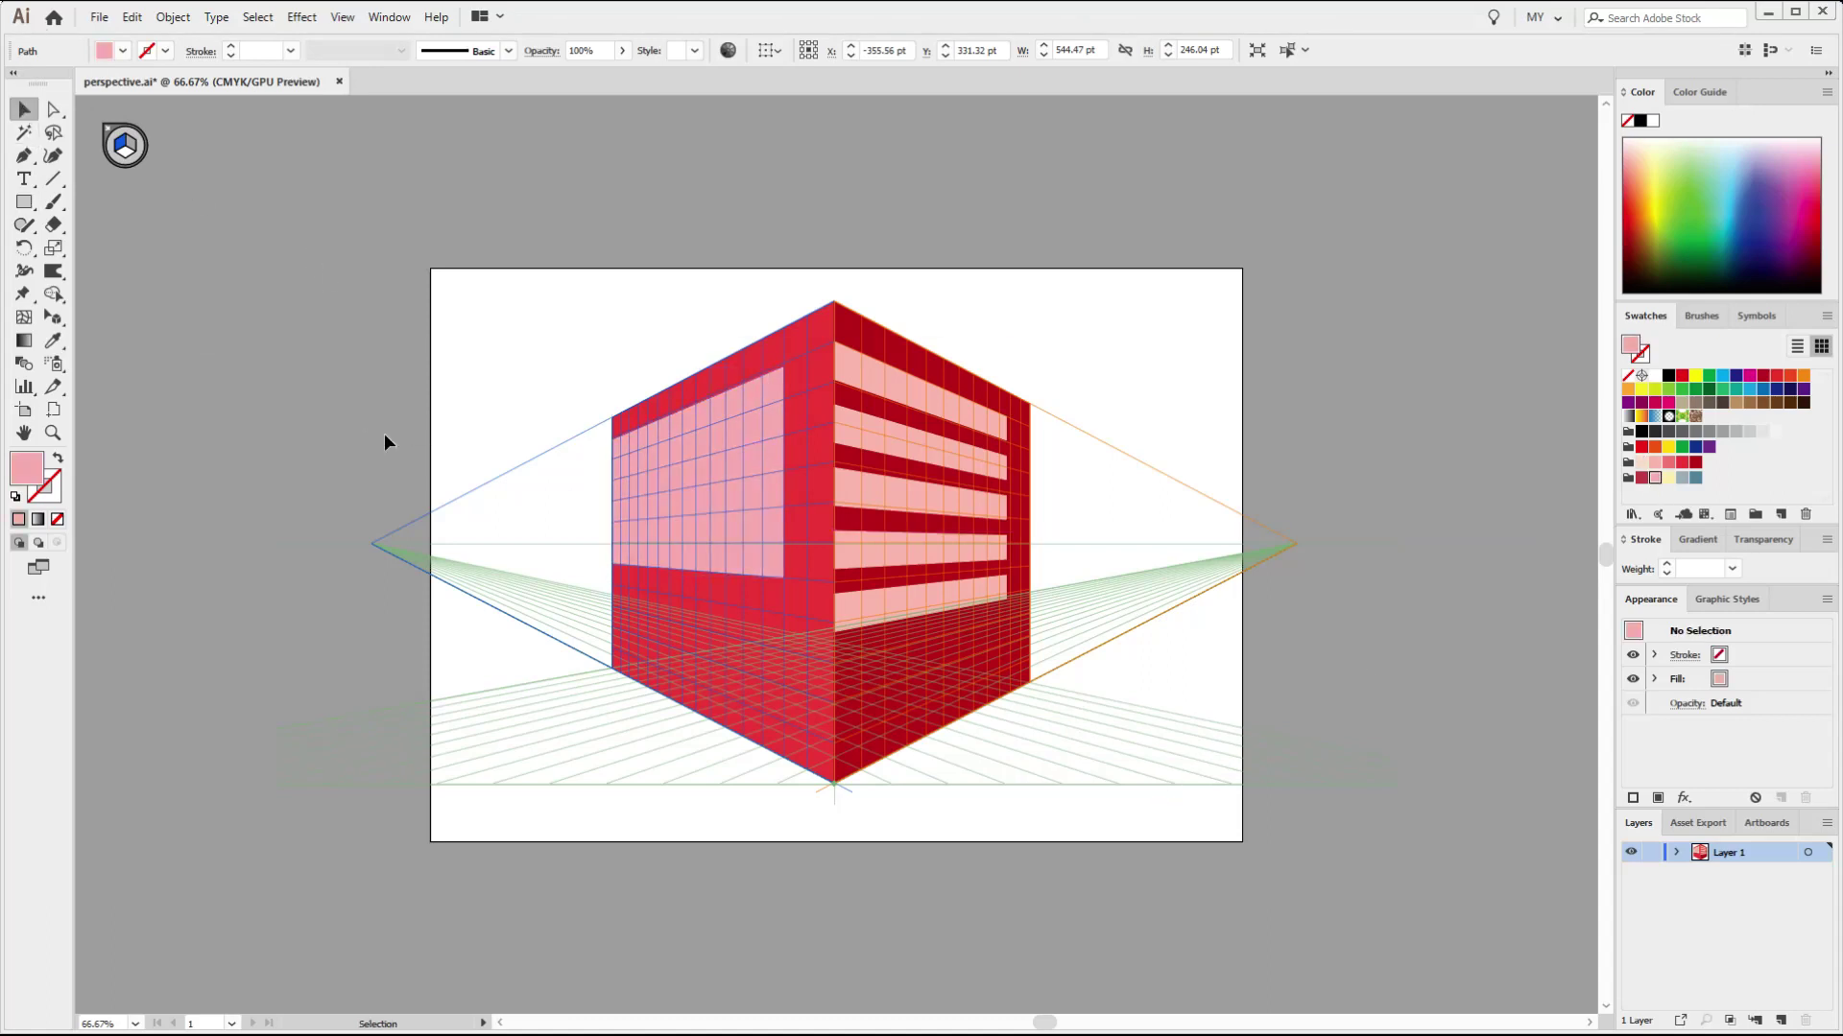
- Nudge the pink rectangle on the left plane slightly inward and extend its lower edge downward in perspective to about 291 pt high
left_click(682, 487)
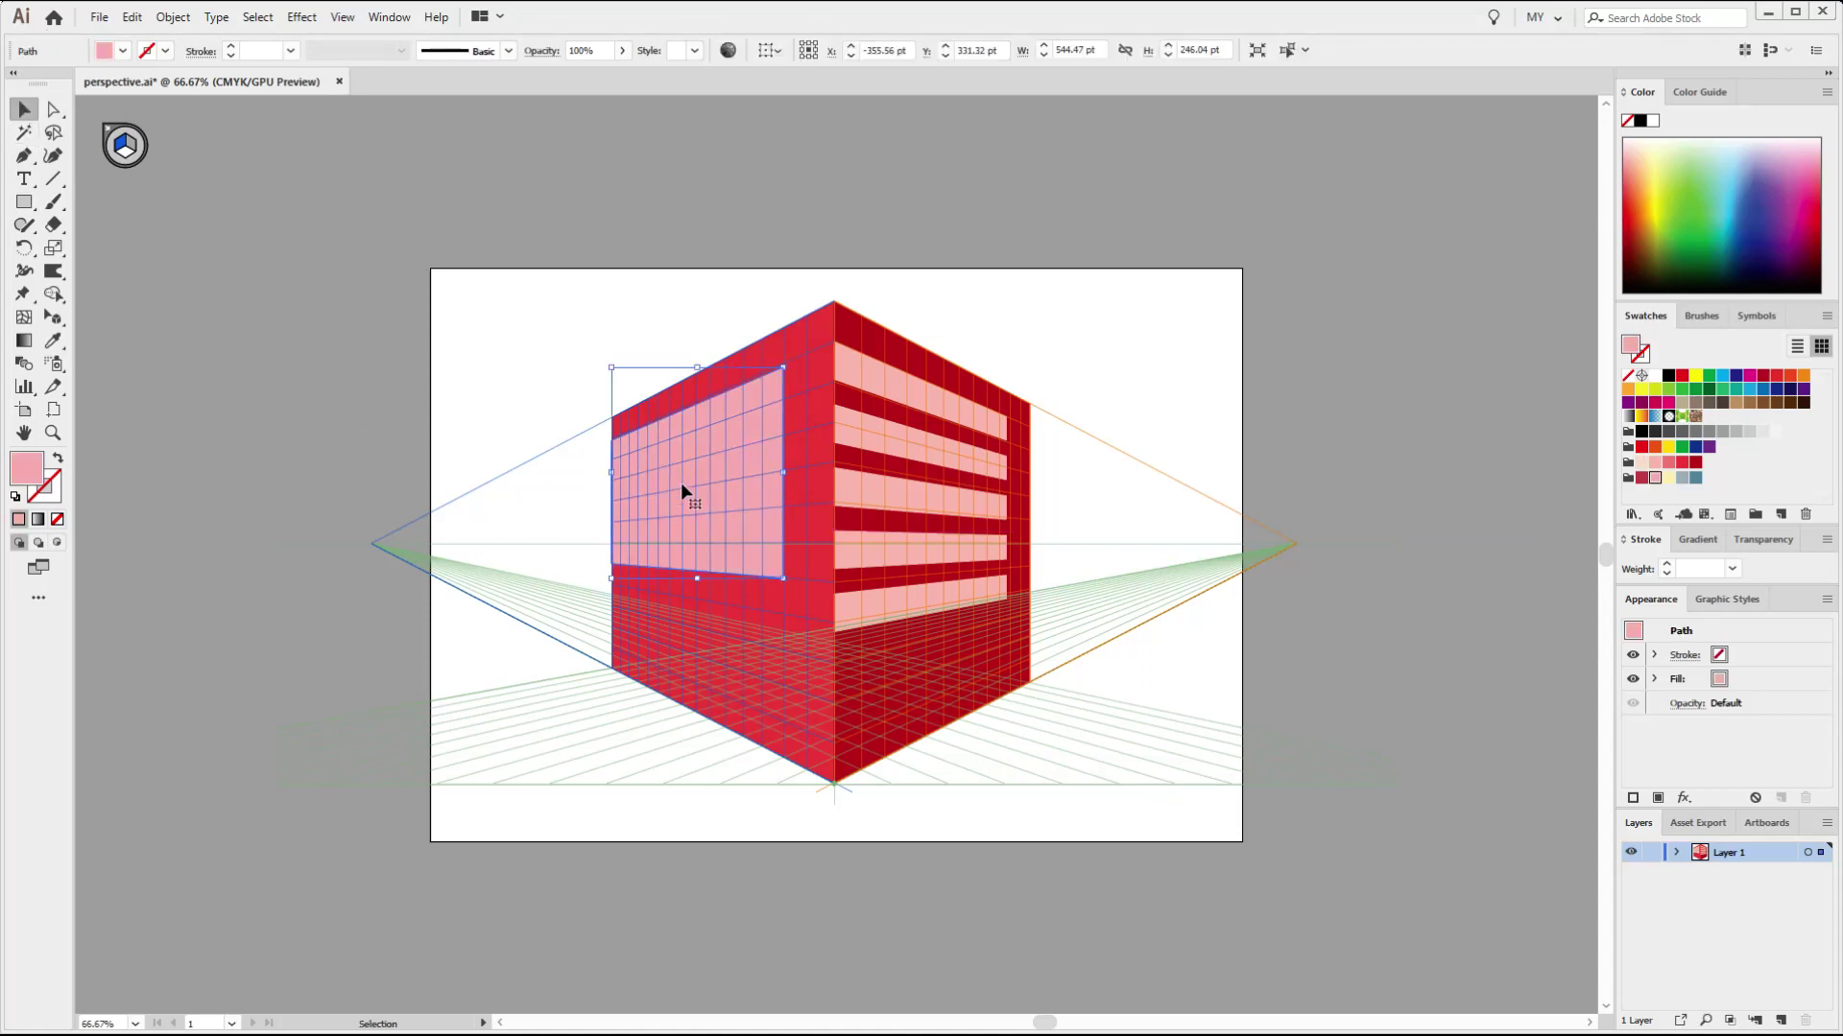
key("Right")
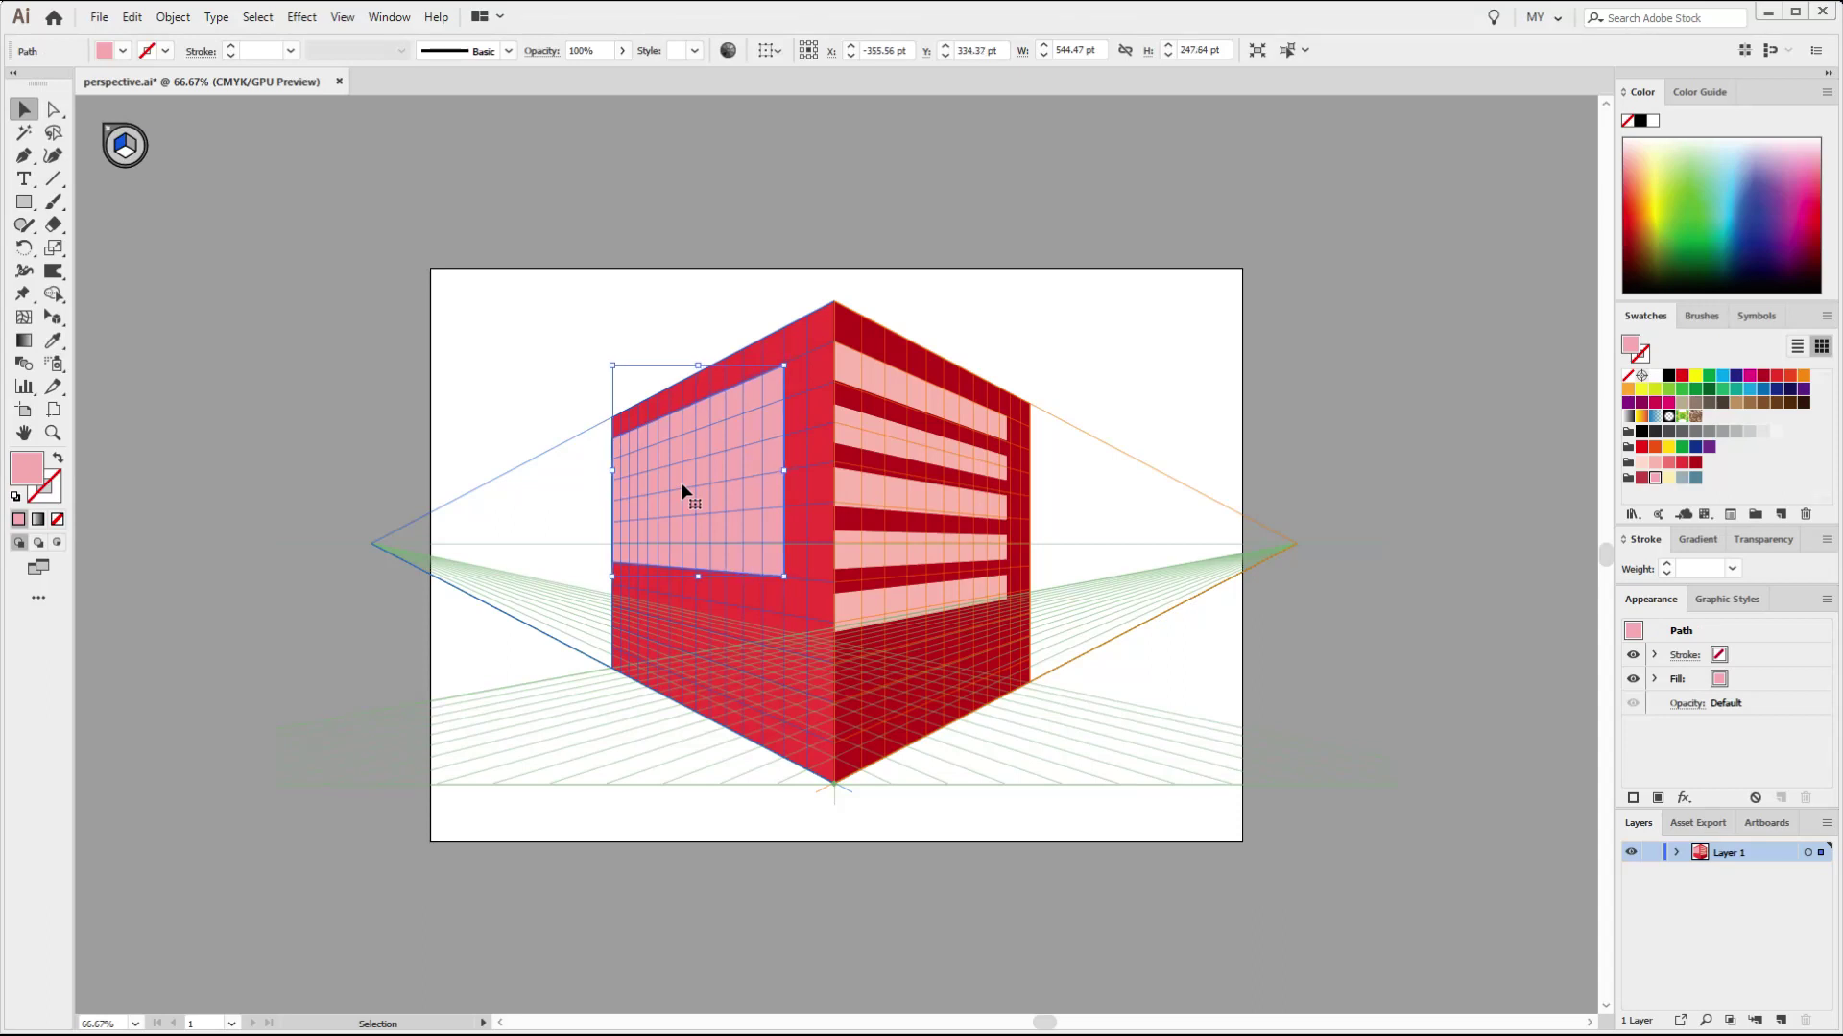
left_click(331, 357)
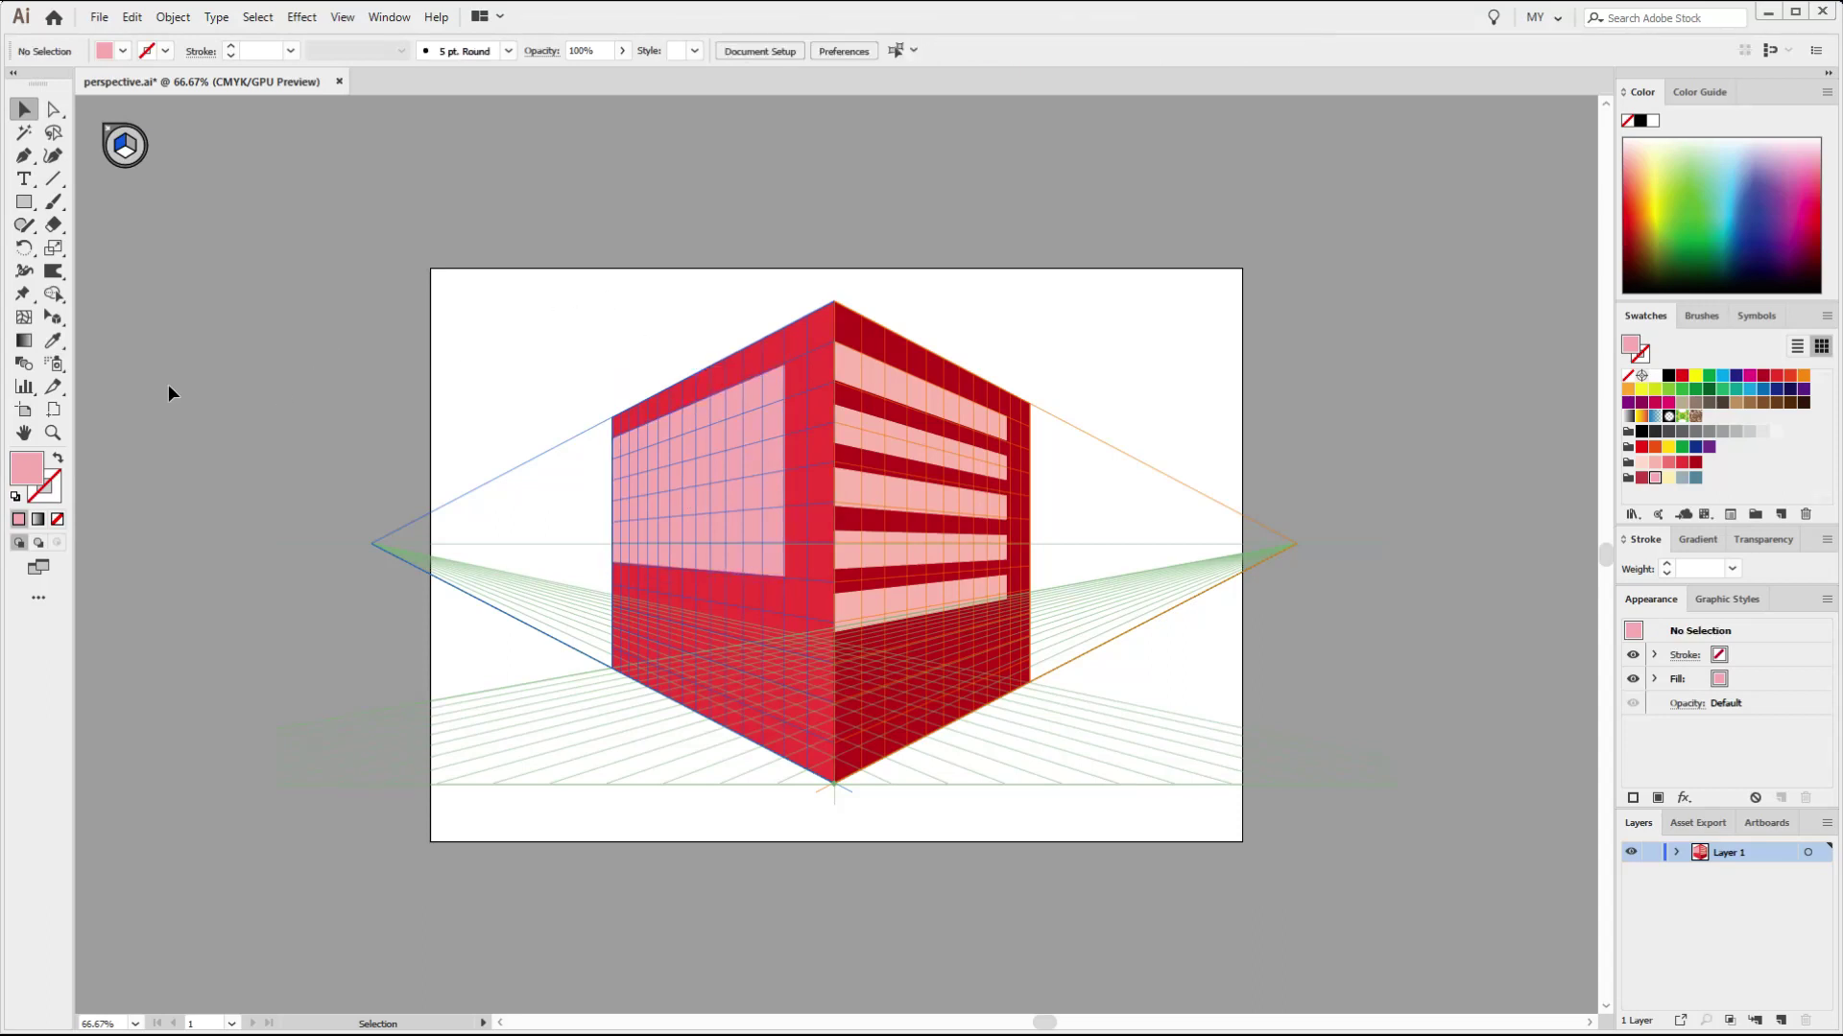
left_click(53, 318)
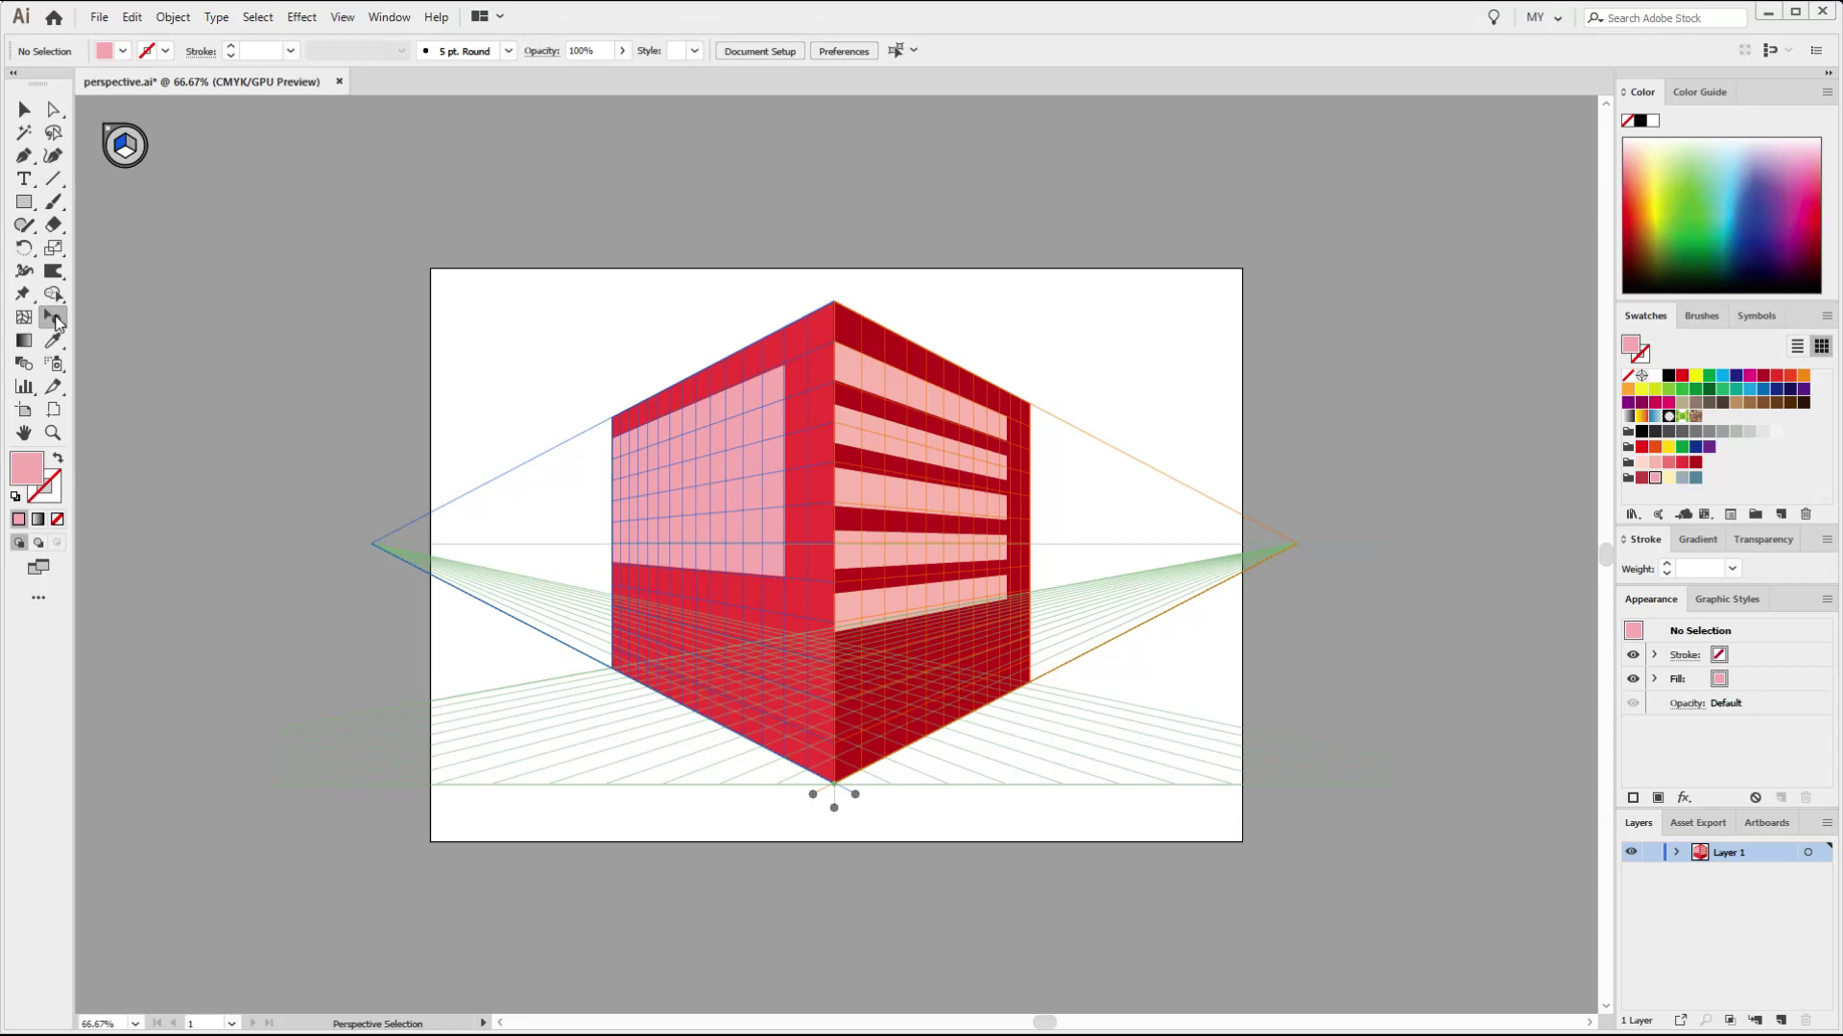
left_click(707, 503)
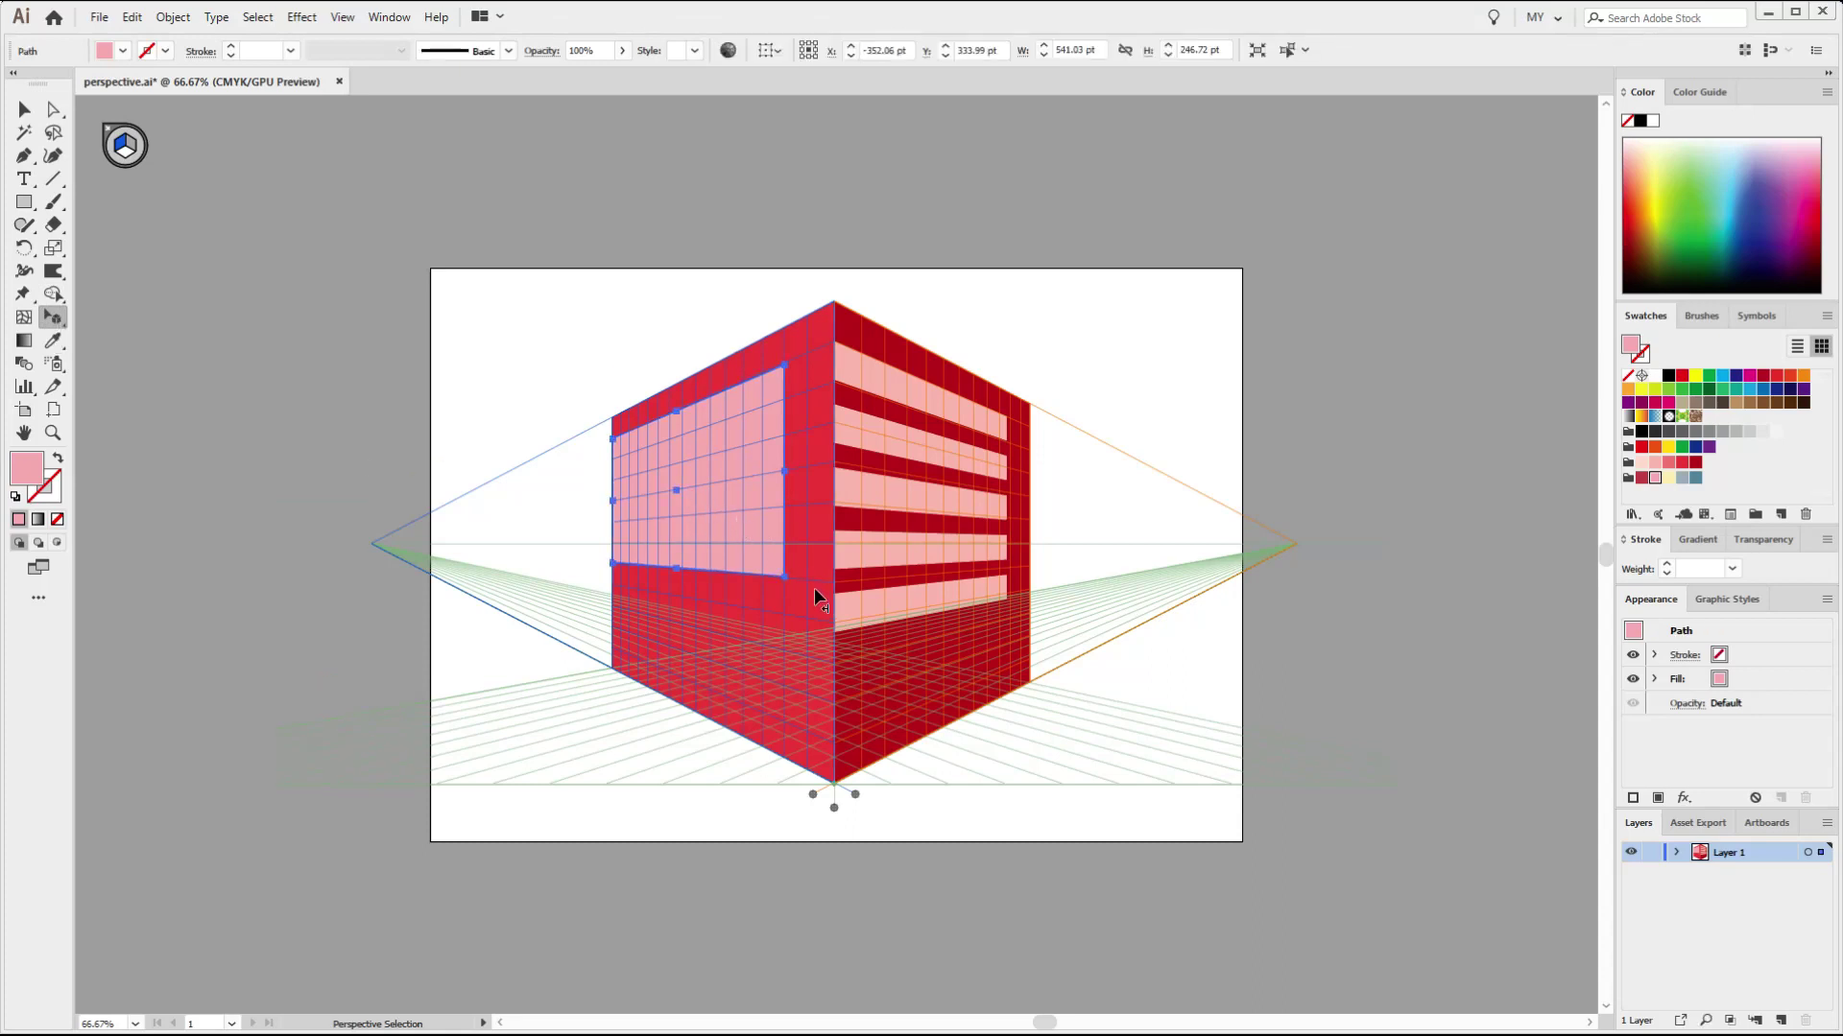
mouse_move(783, 589)
left_mouse_down()
mouse_move(781, 722)
mouse_move(814, 606)
mouse_move(810, 488)
mouse_move(783, 613)
left_mouse_up()
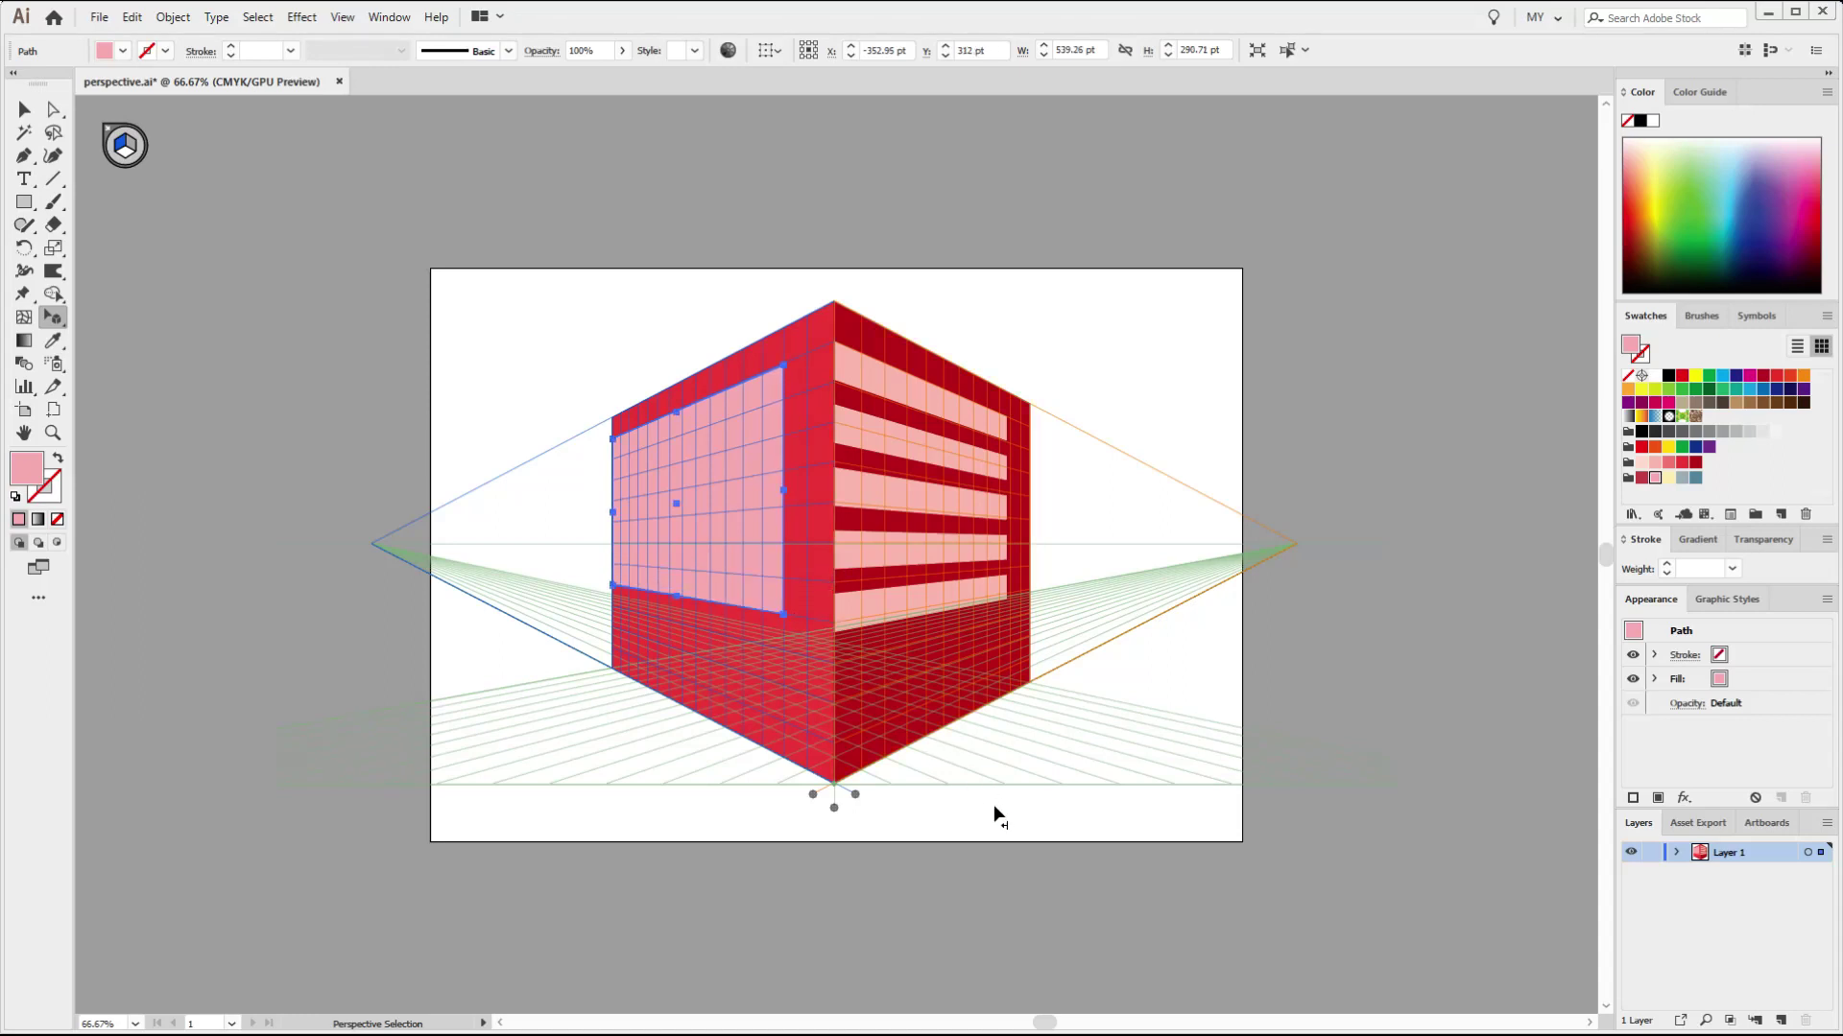
- Deselect the artwork and lock the station point of the perspective grid
left_click(840, 861)
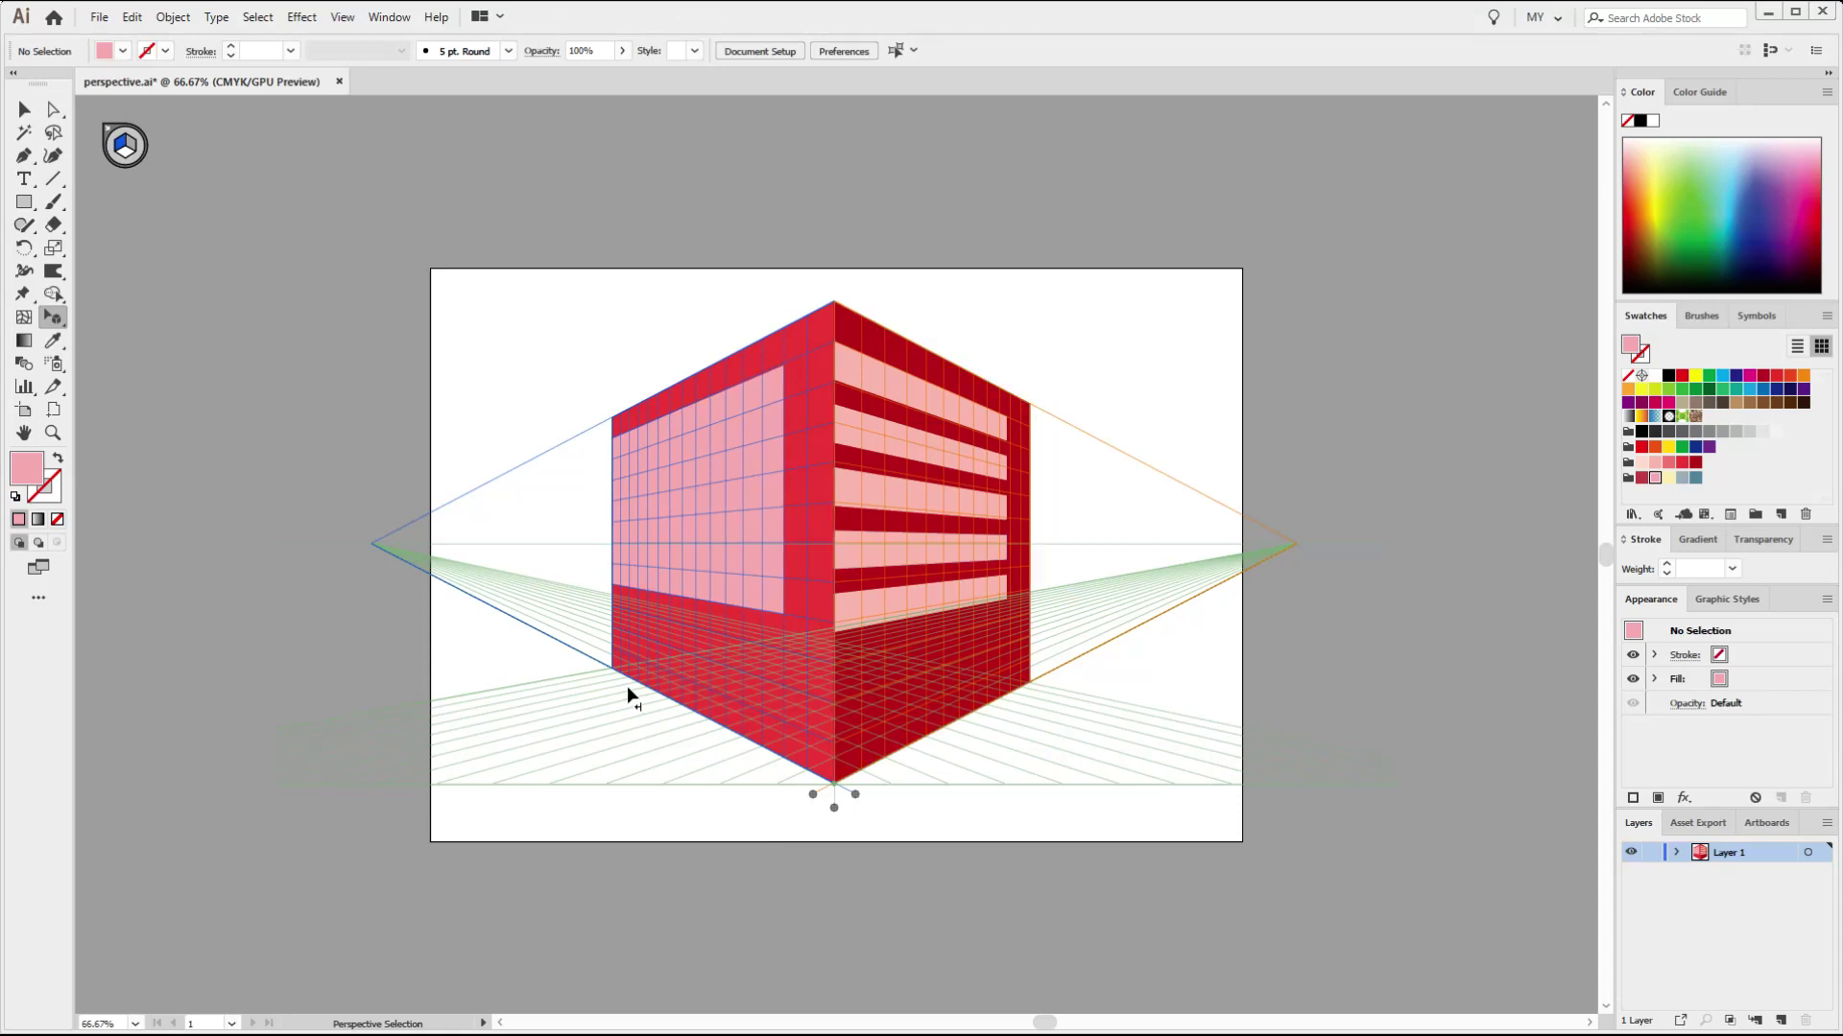
left_click(60, 318)
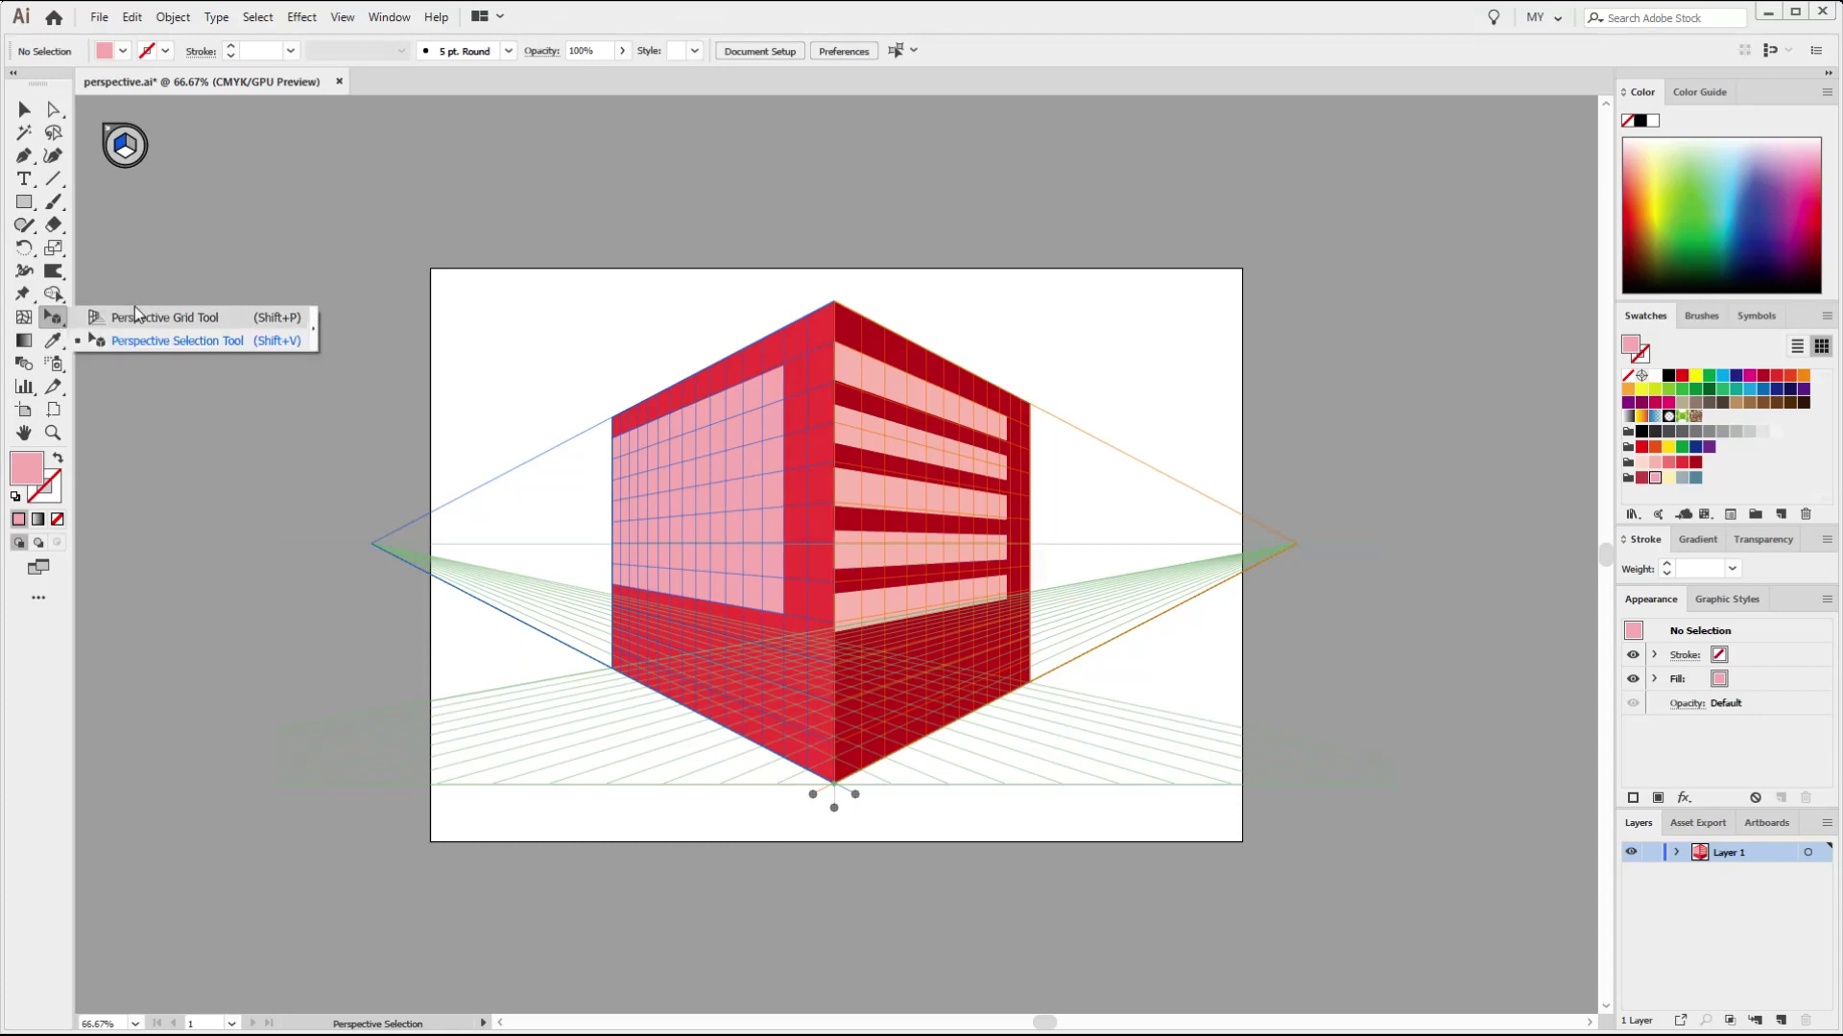
left_click(146, 317)
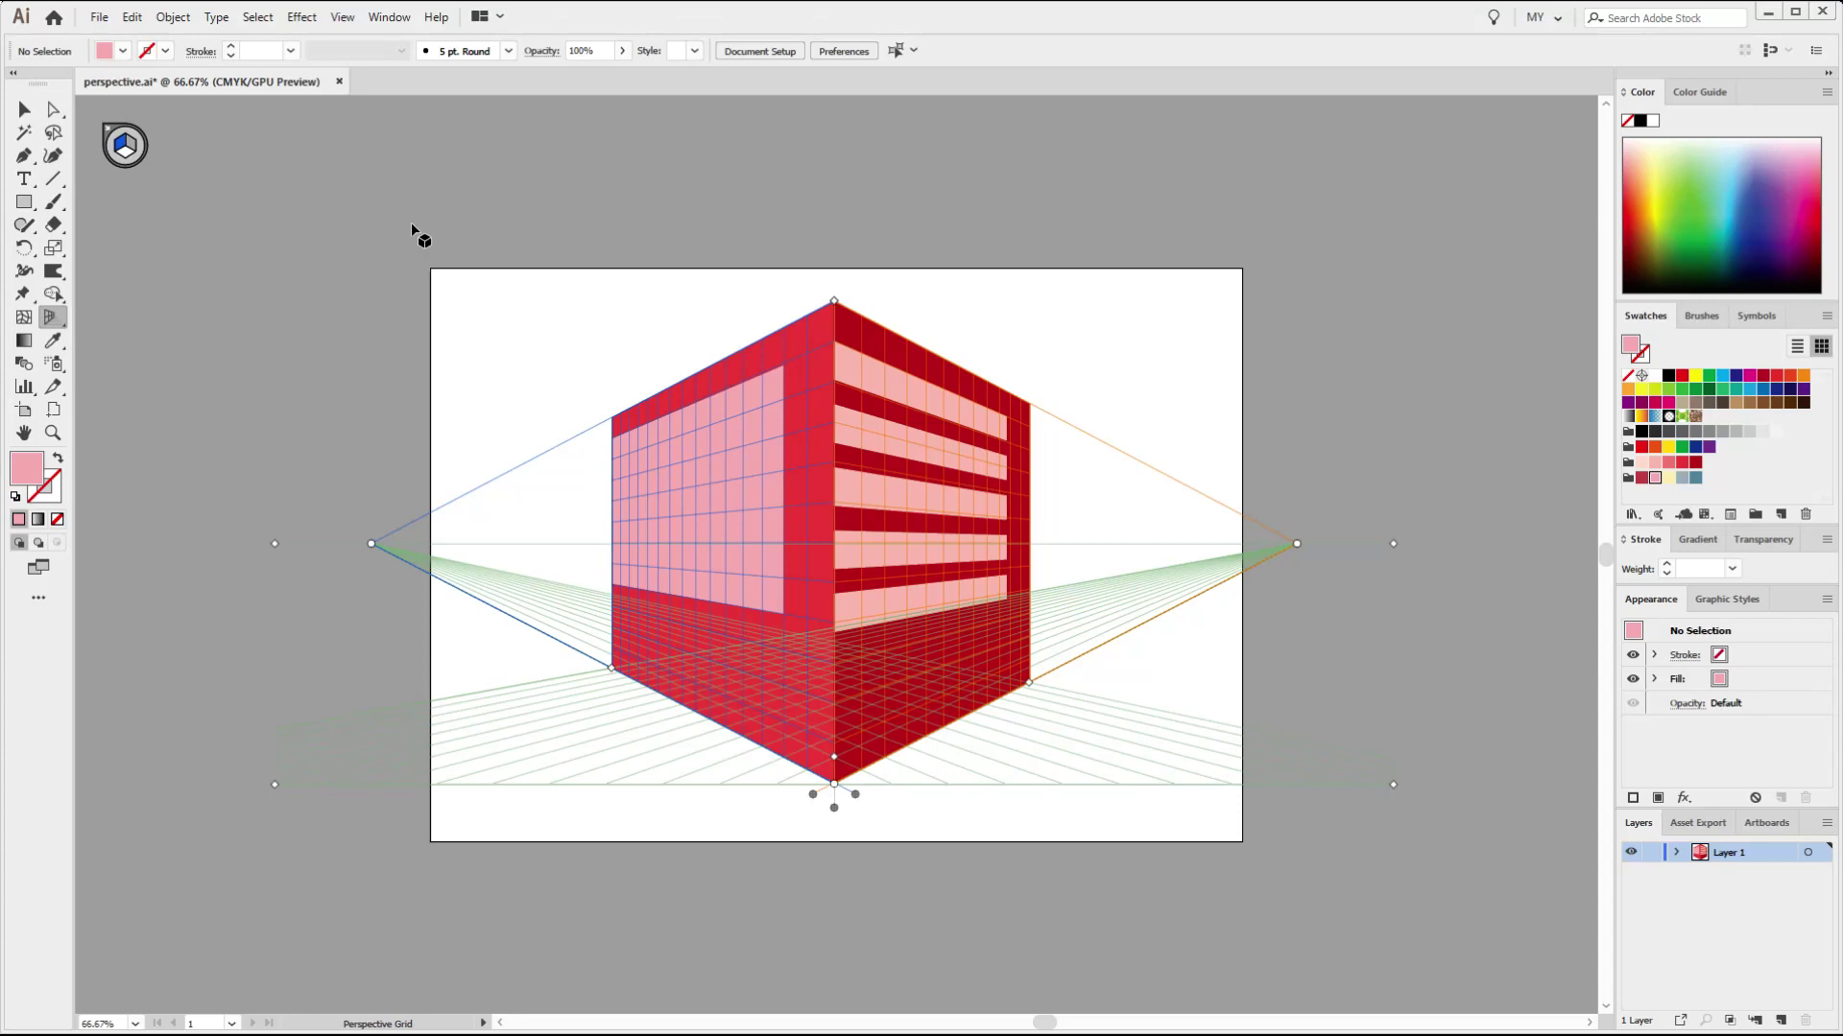
left_click(346, 19)
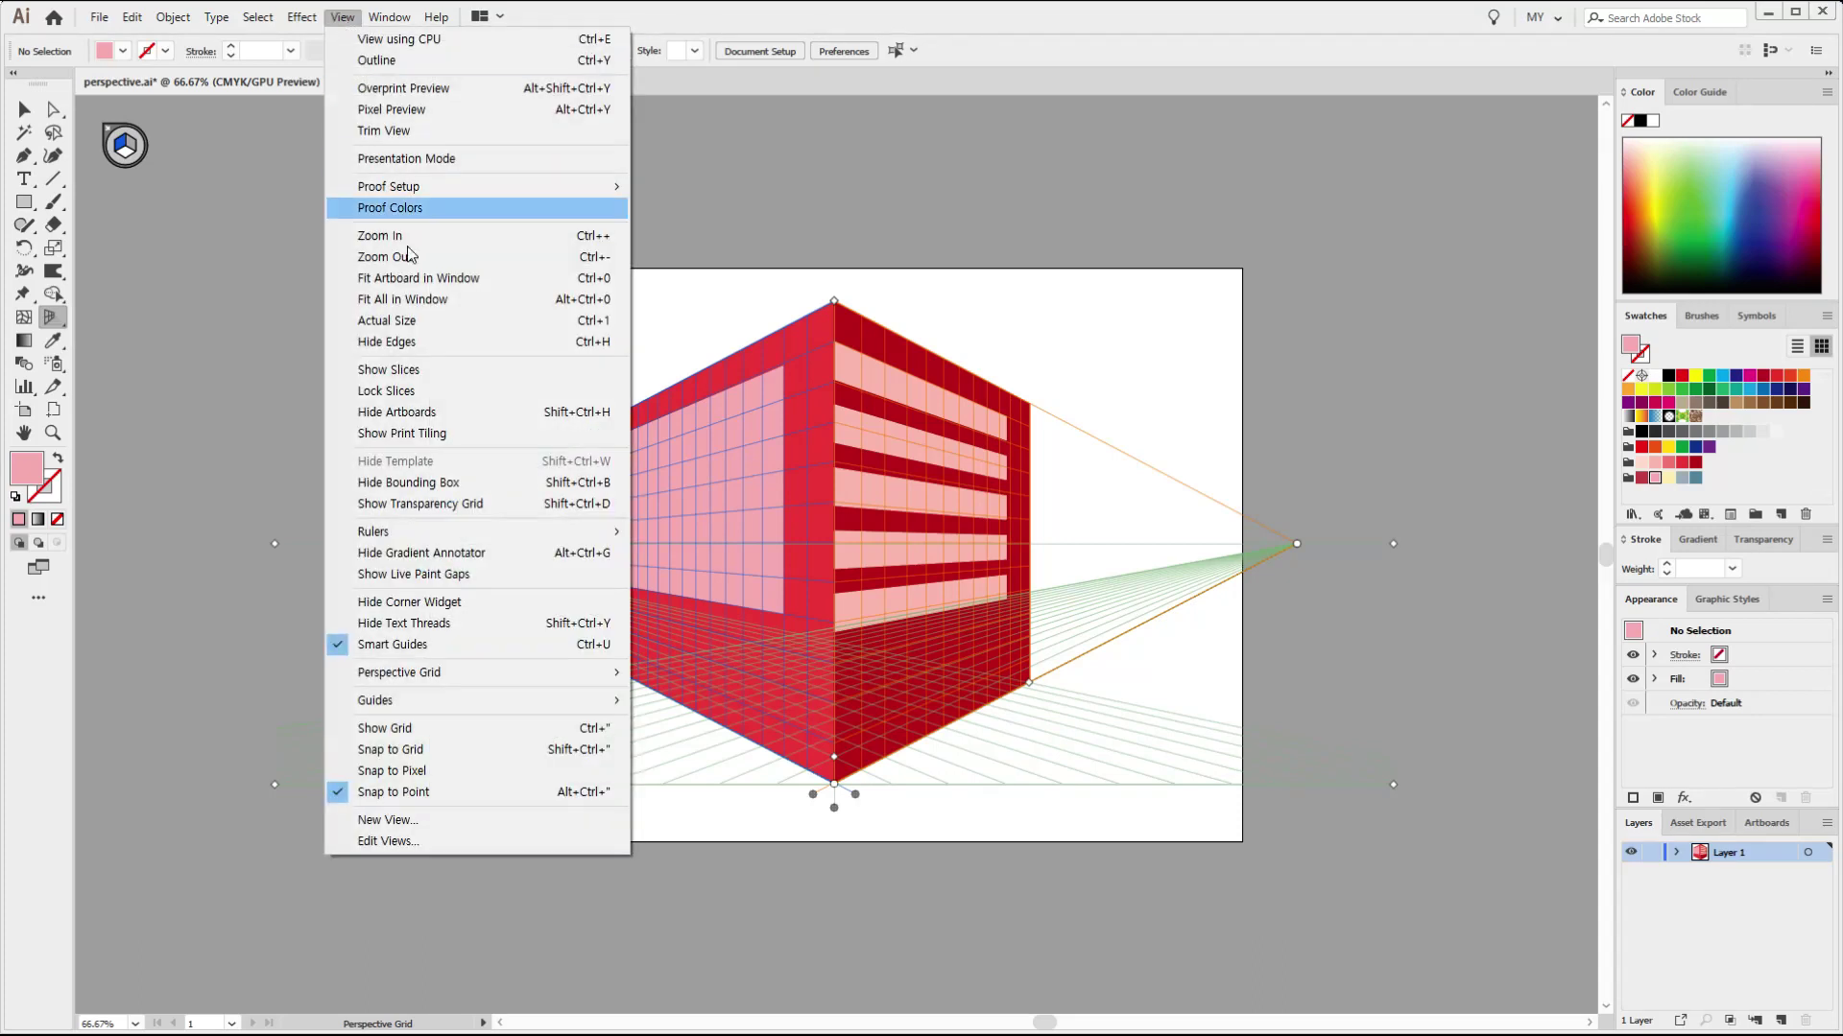
mouse_move(485, 676)
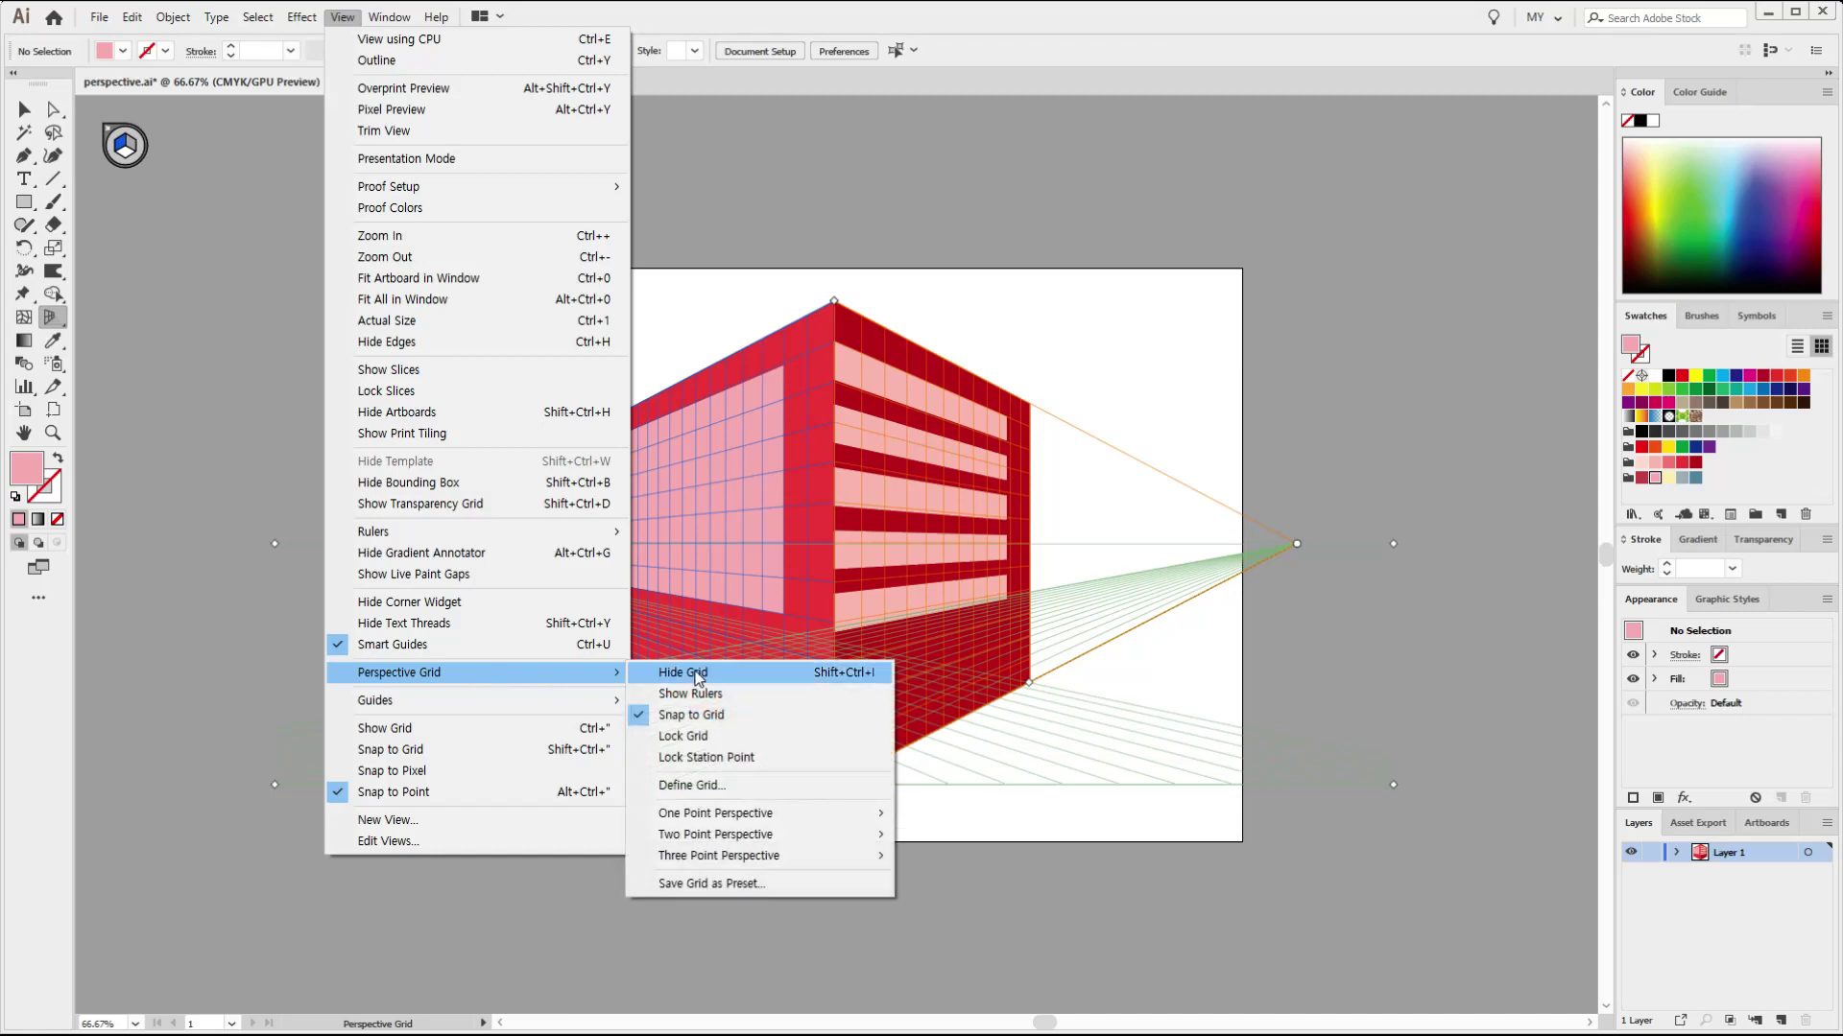
left_click(767, 758)
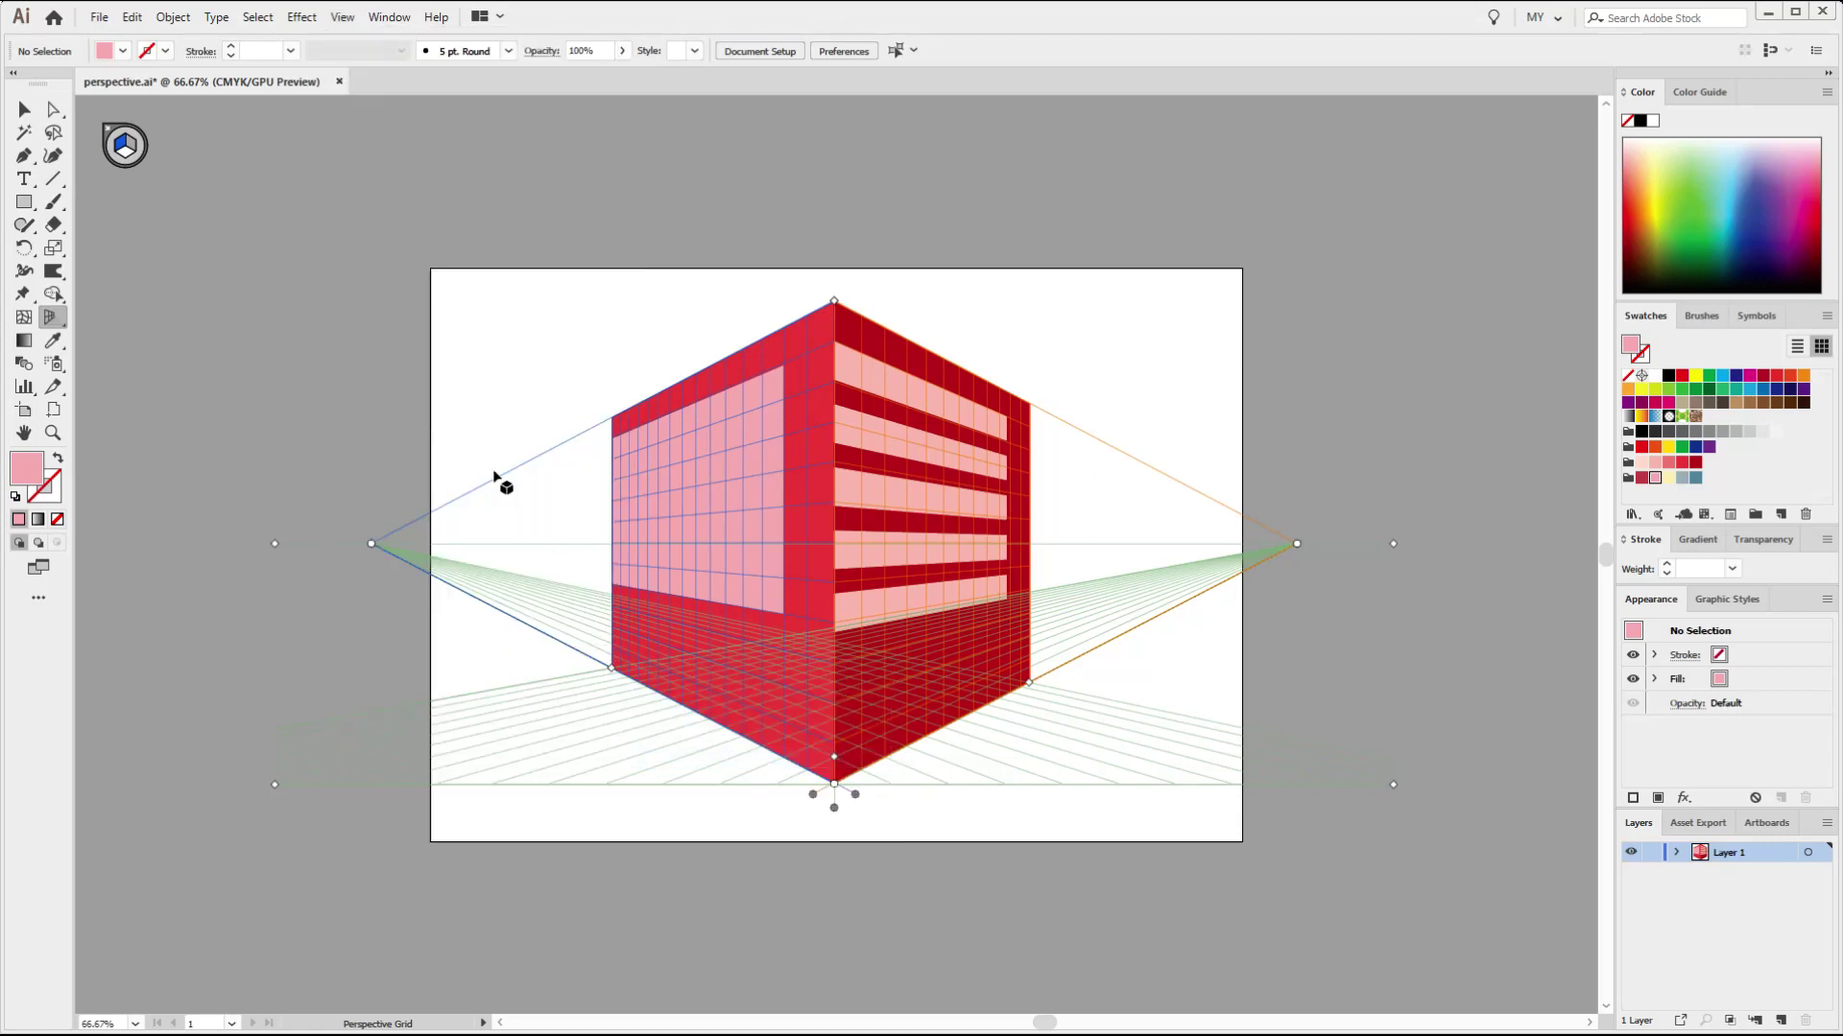
- Select all the building artwork and move the grid's right vanishing point inward so both faces turn with the locked station point
left_click(54, 321)
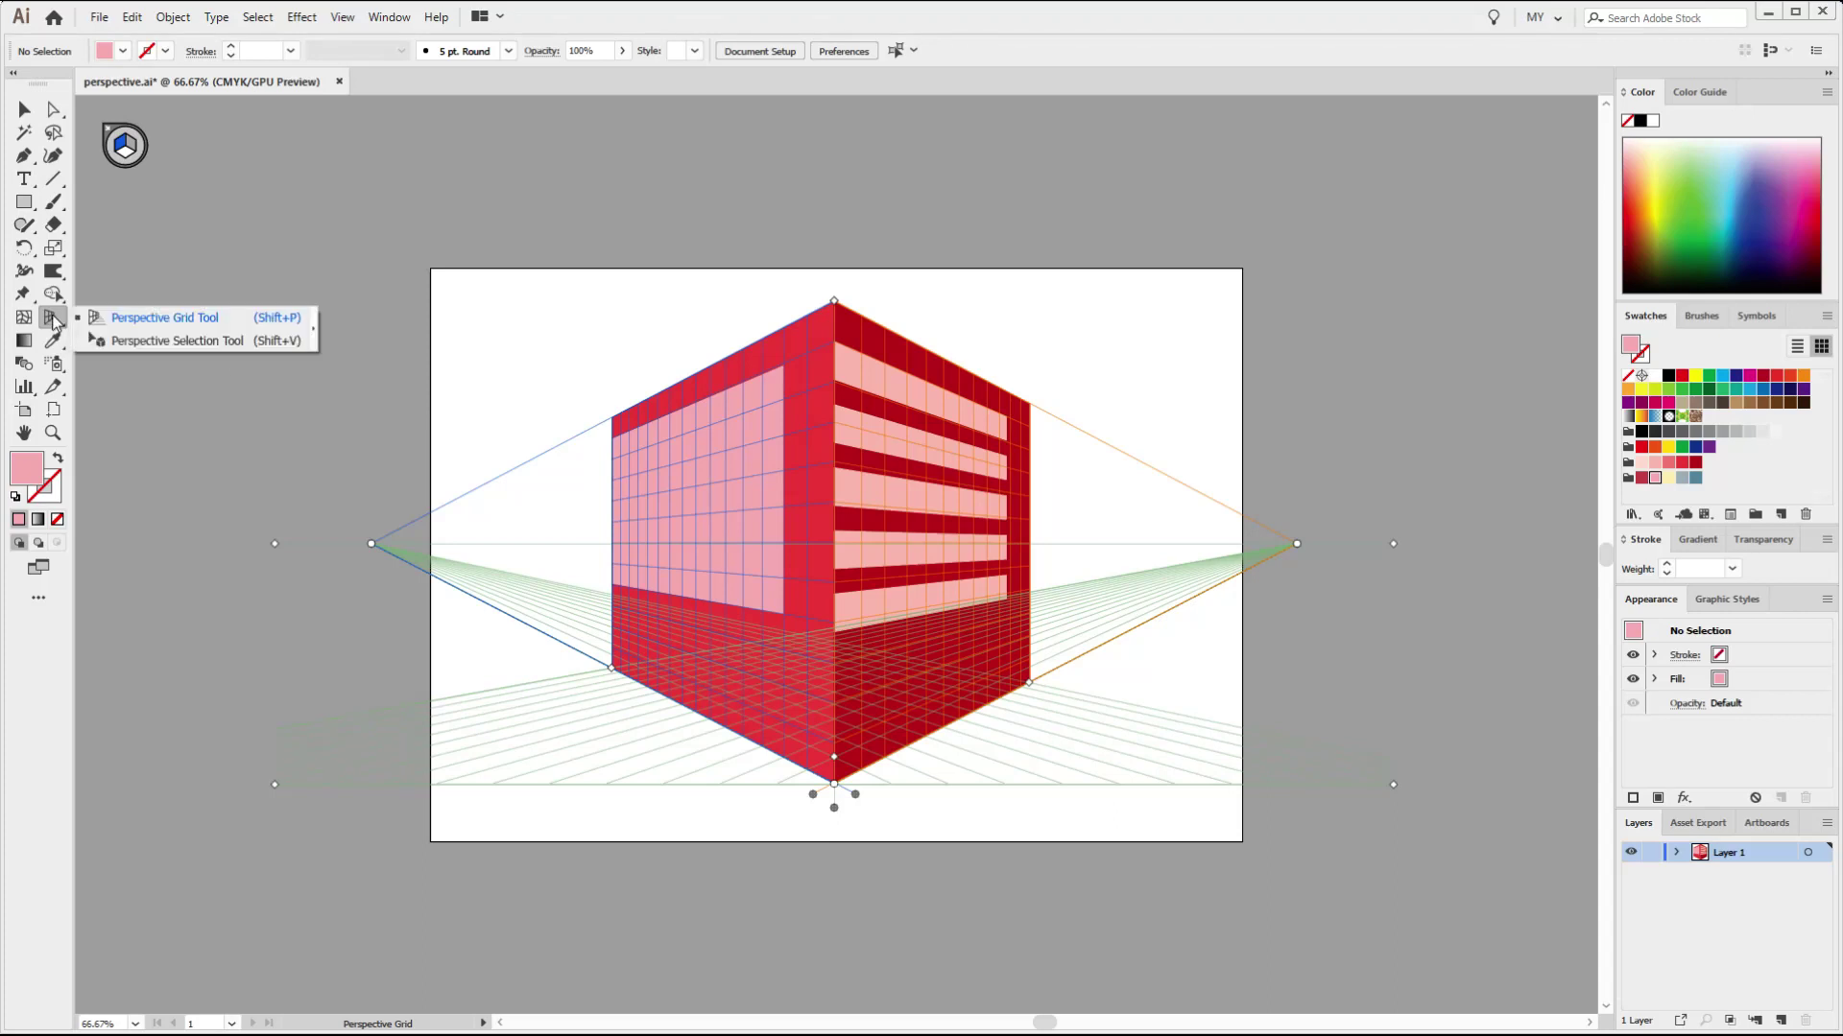
left_click(149, 343)
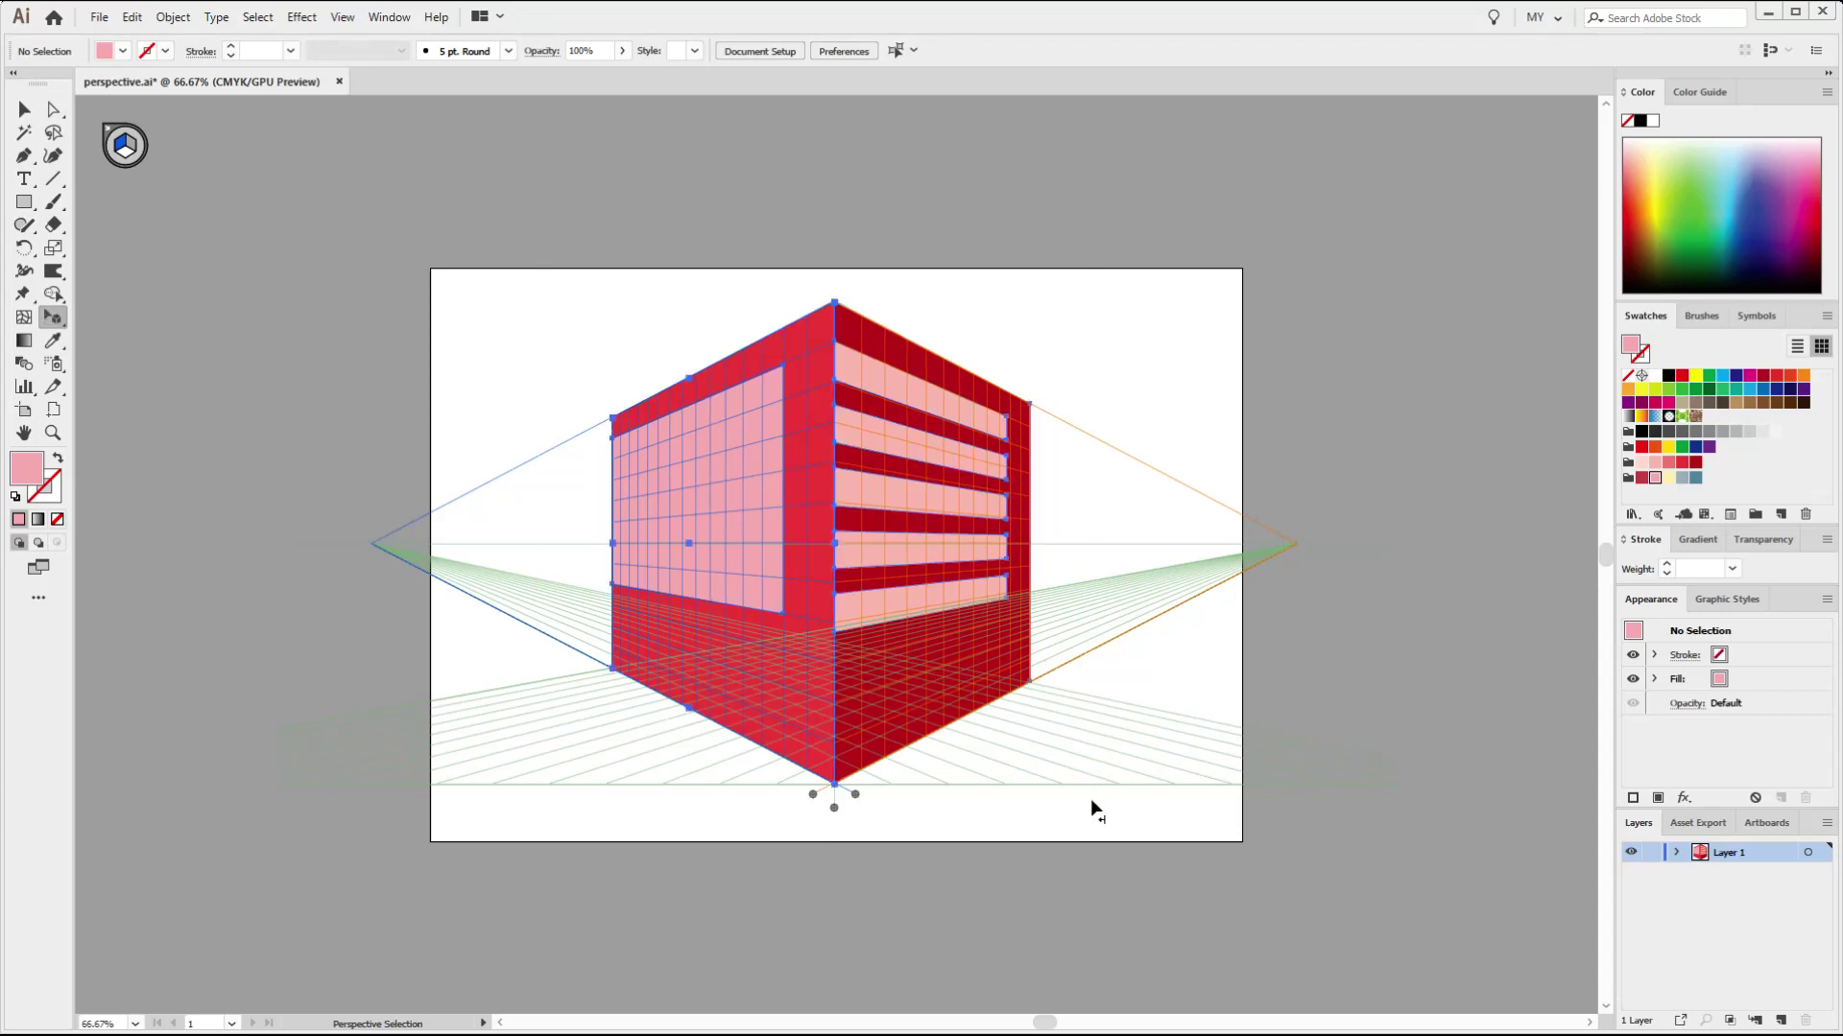
key("ctrl+a")
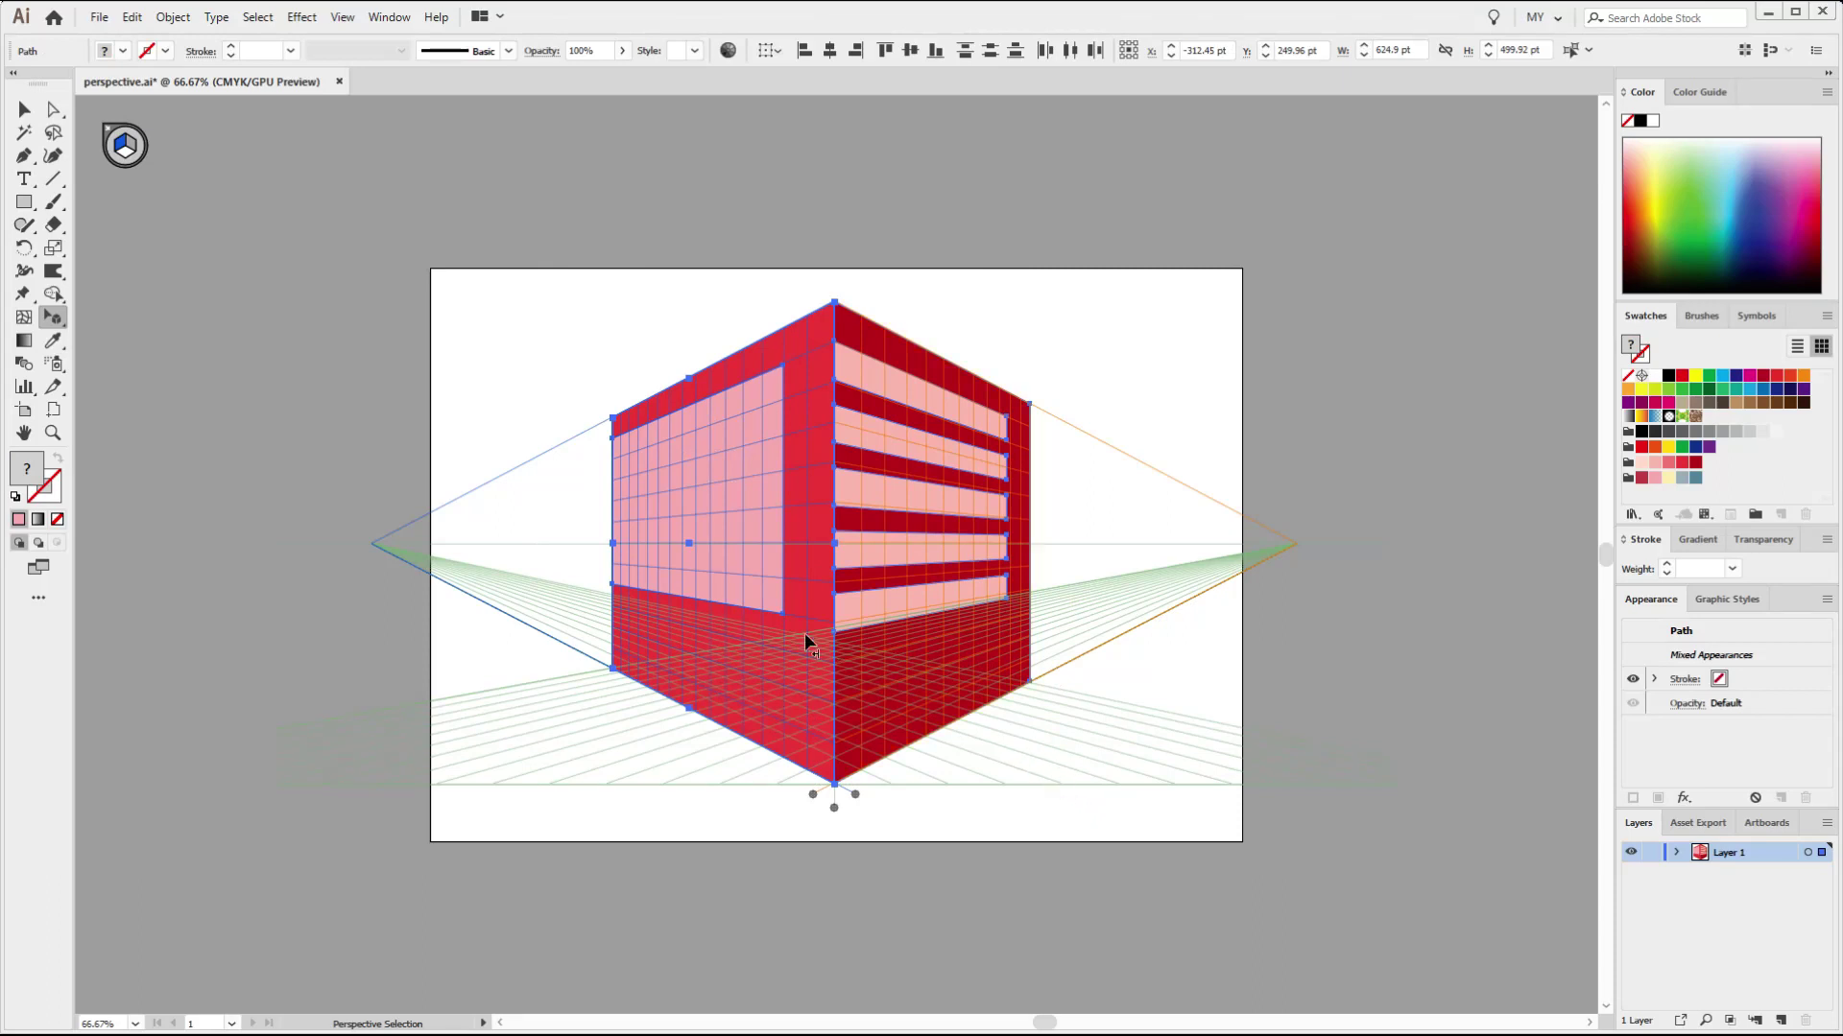
left_click(342, 16)
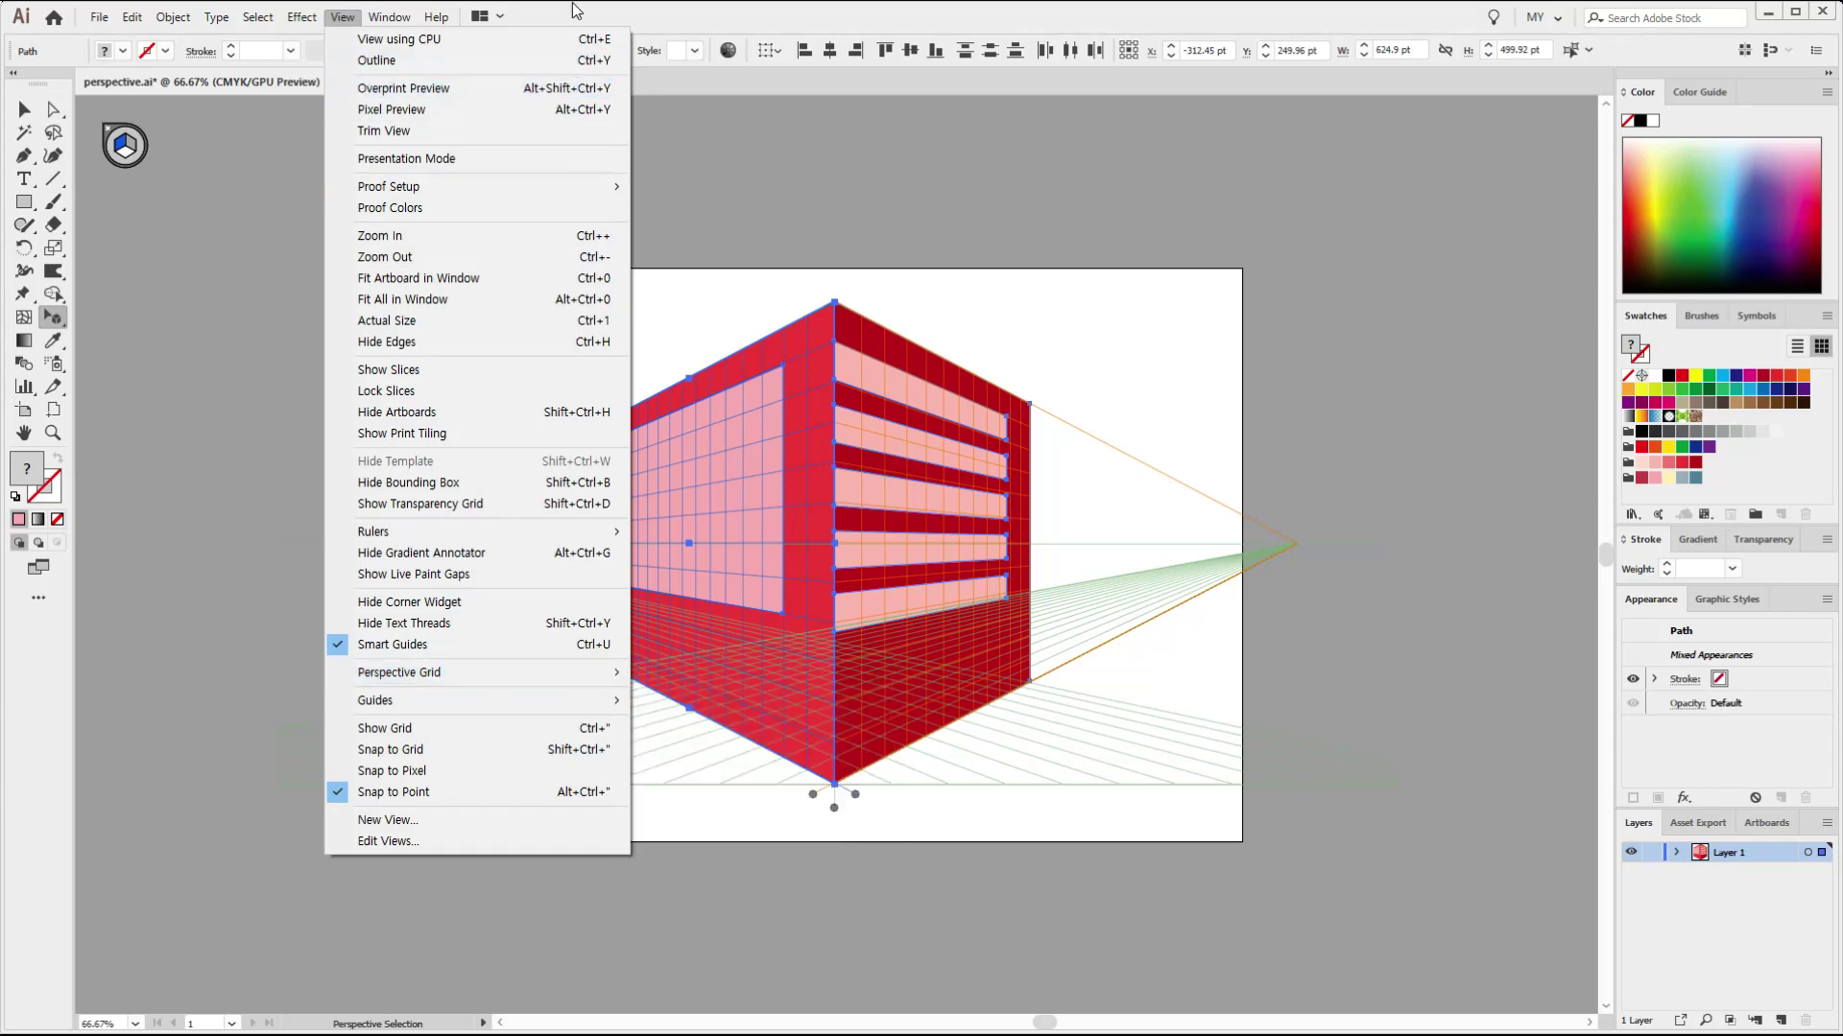
left_click(213, 314)
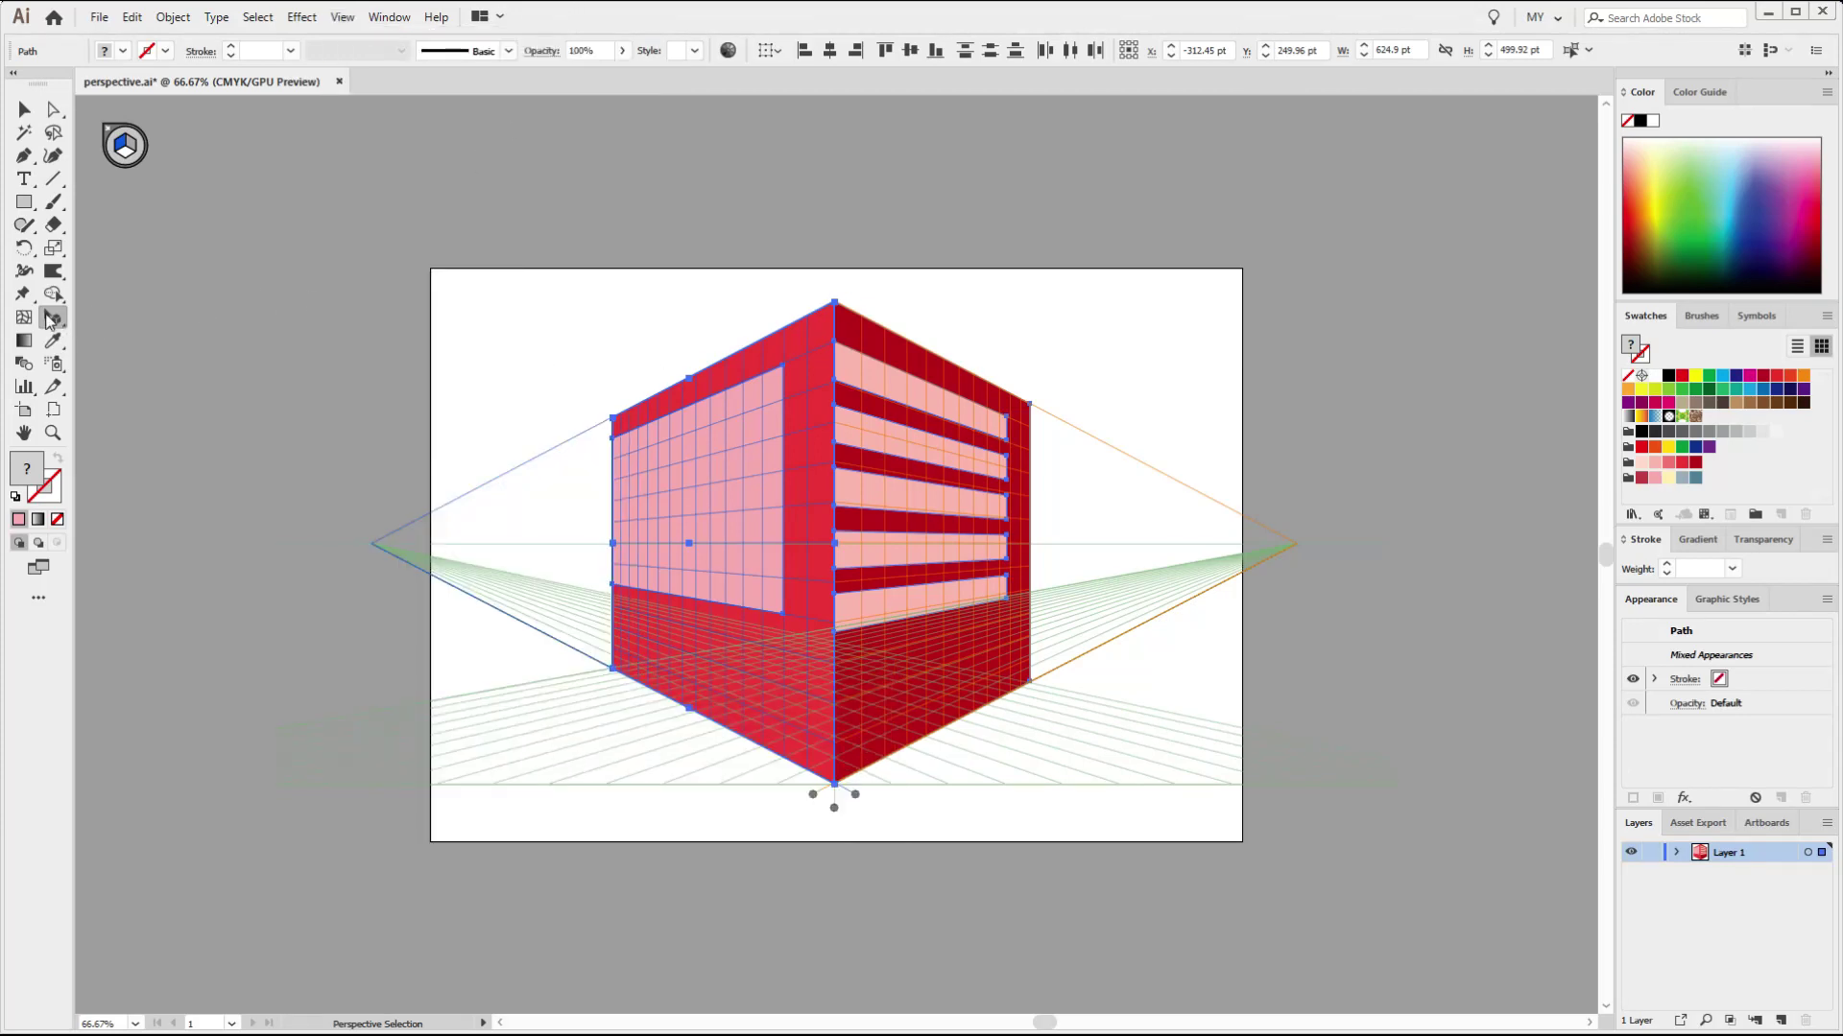
left_click_drag(62, 326, 125, 319)
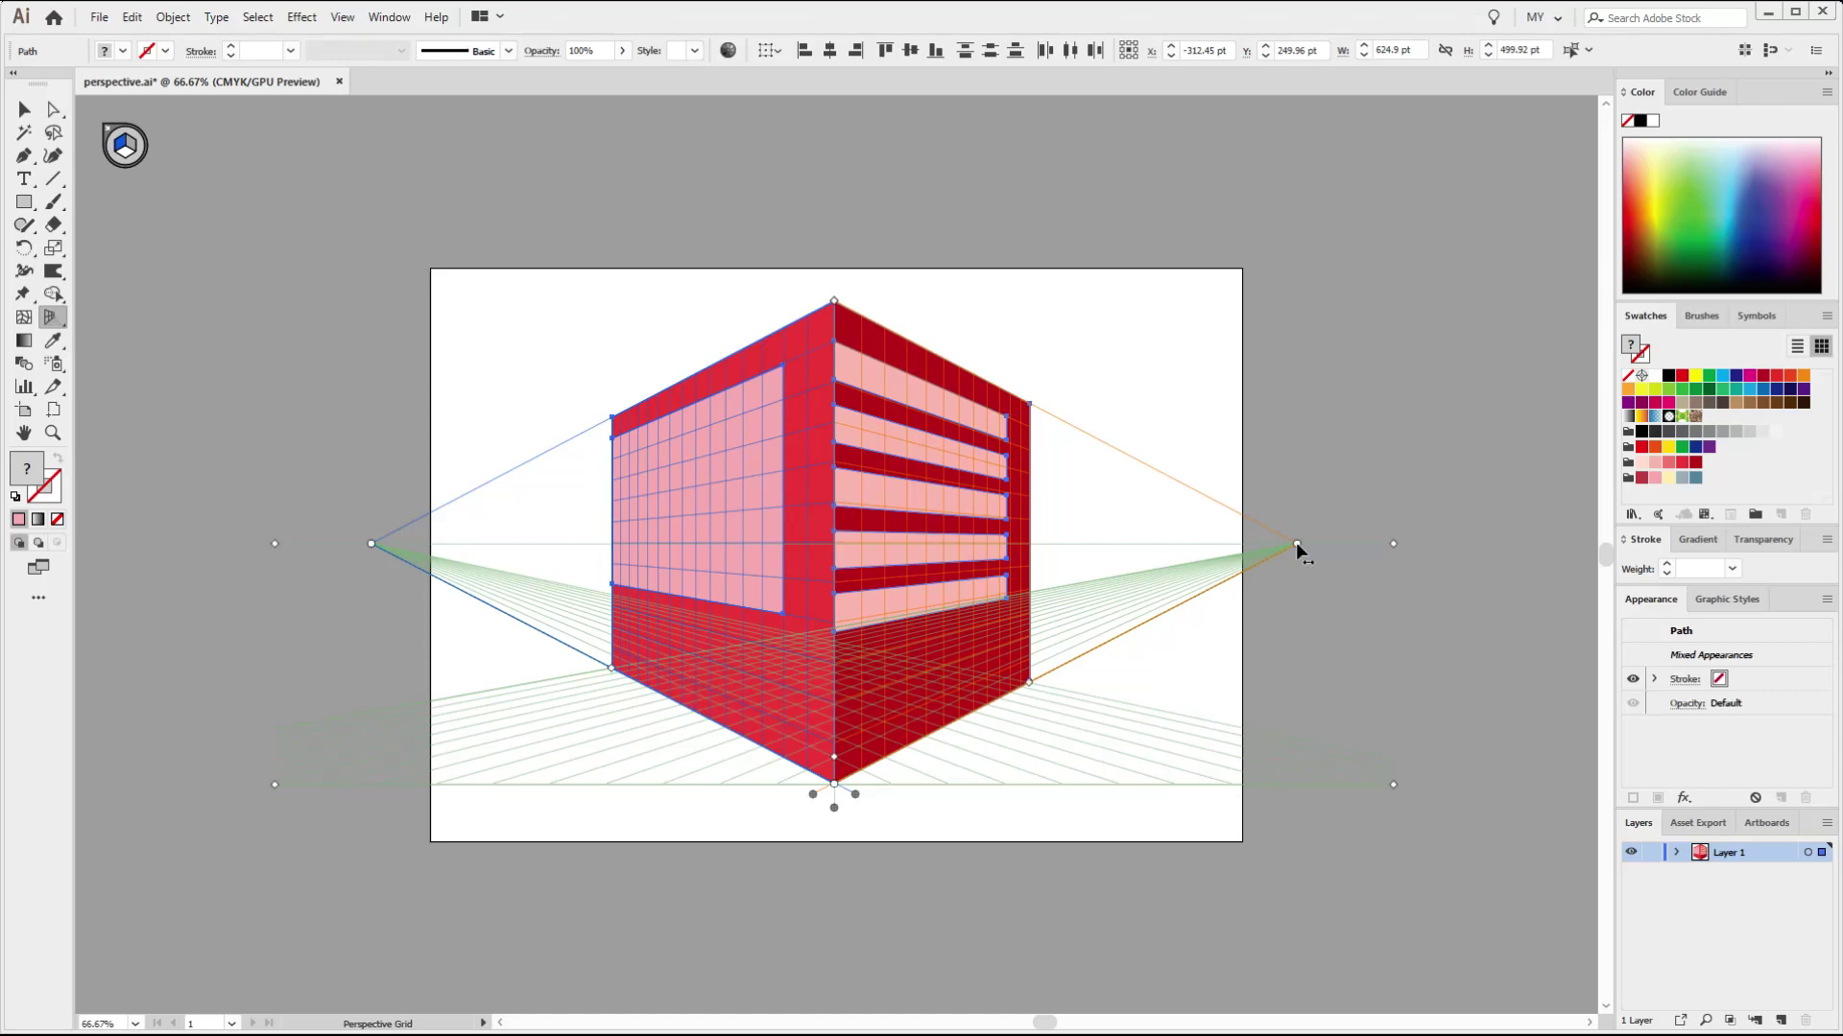
left_click_drag(1296, 543, 1167, 493)
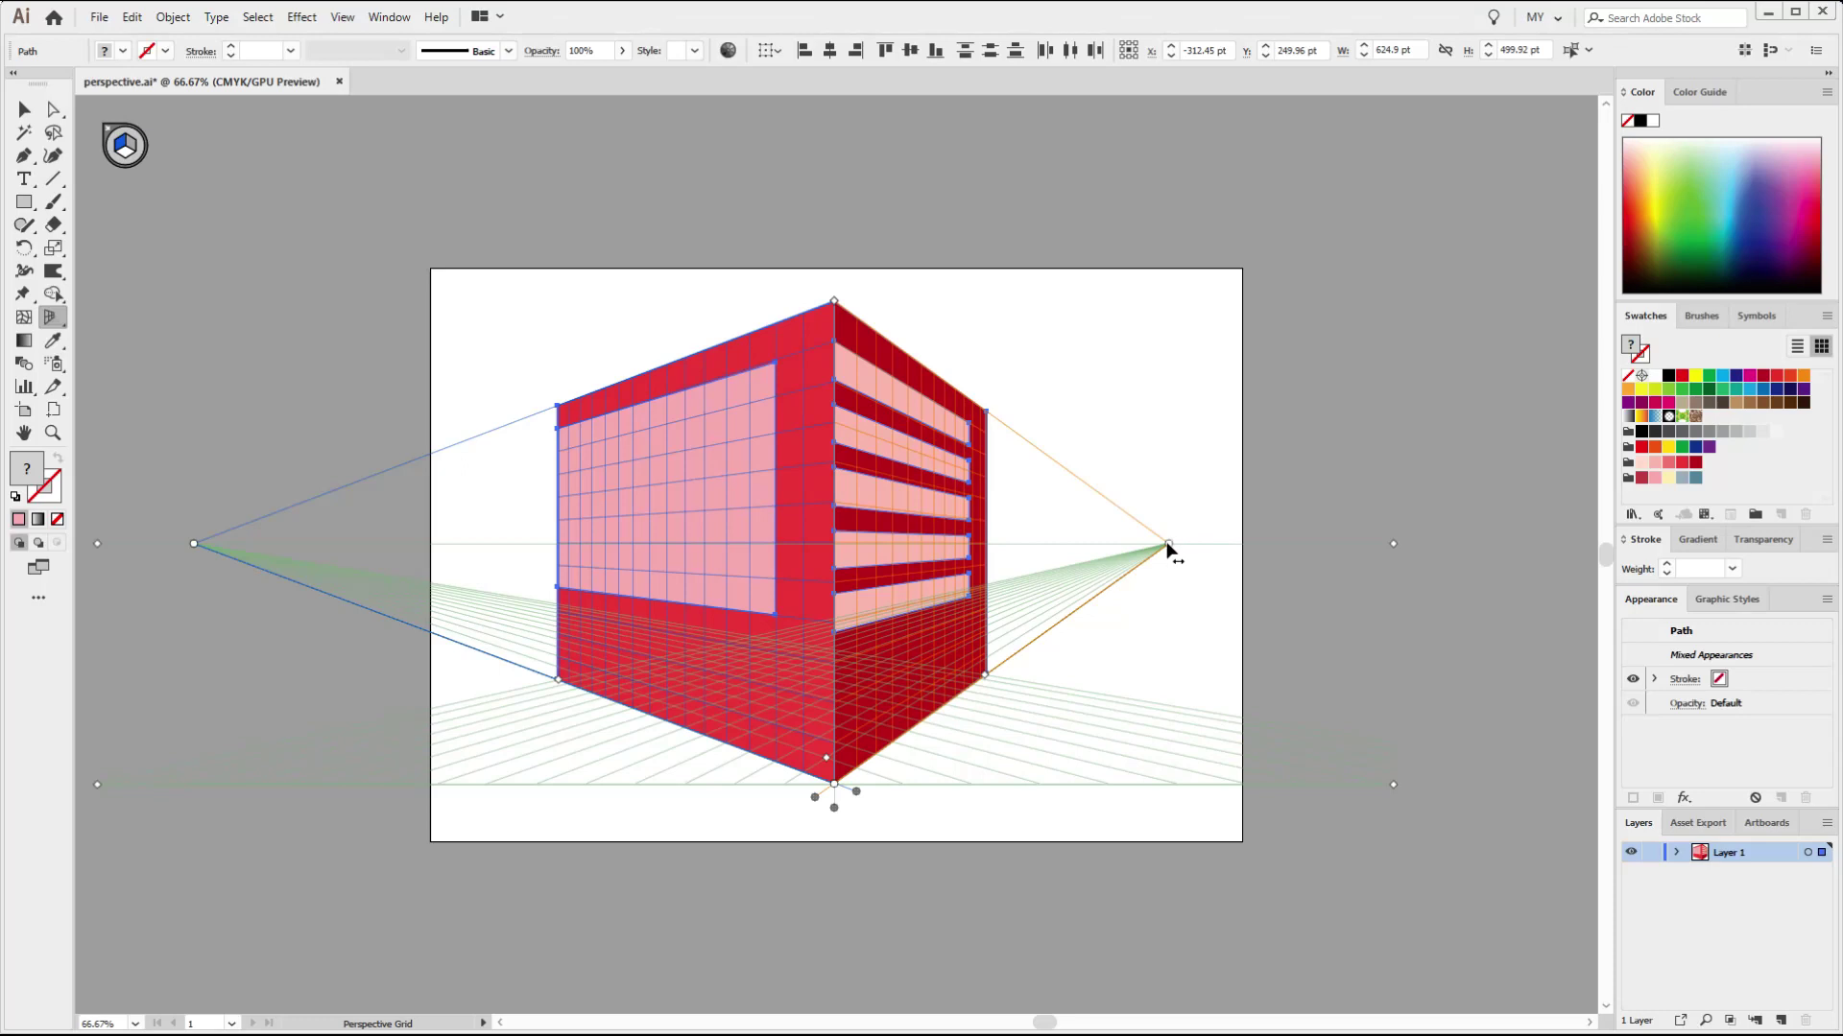
left_click_drag(1167, 544, 1135, 544)
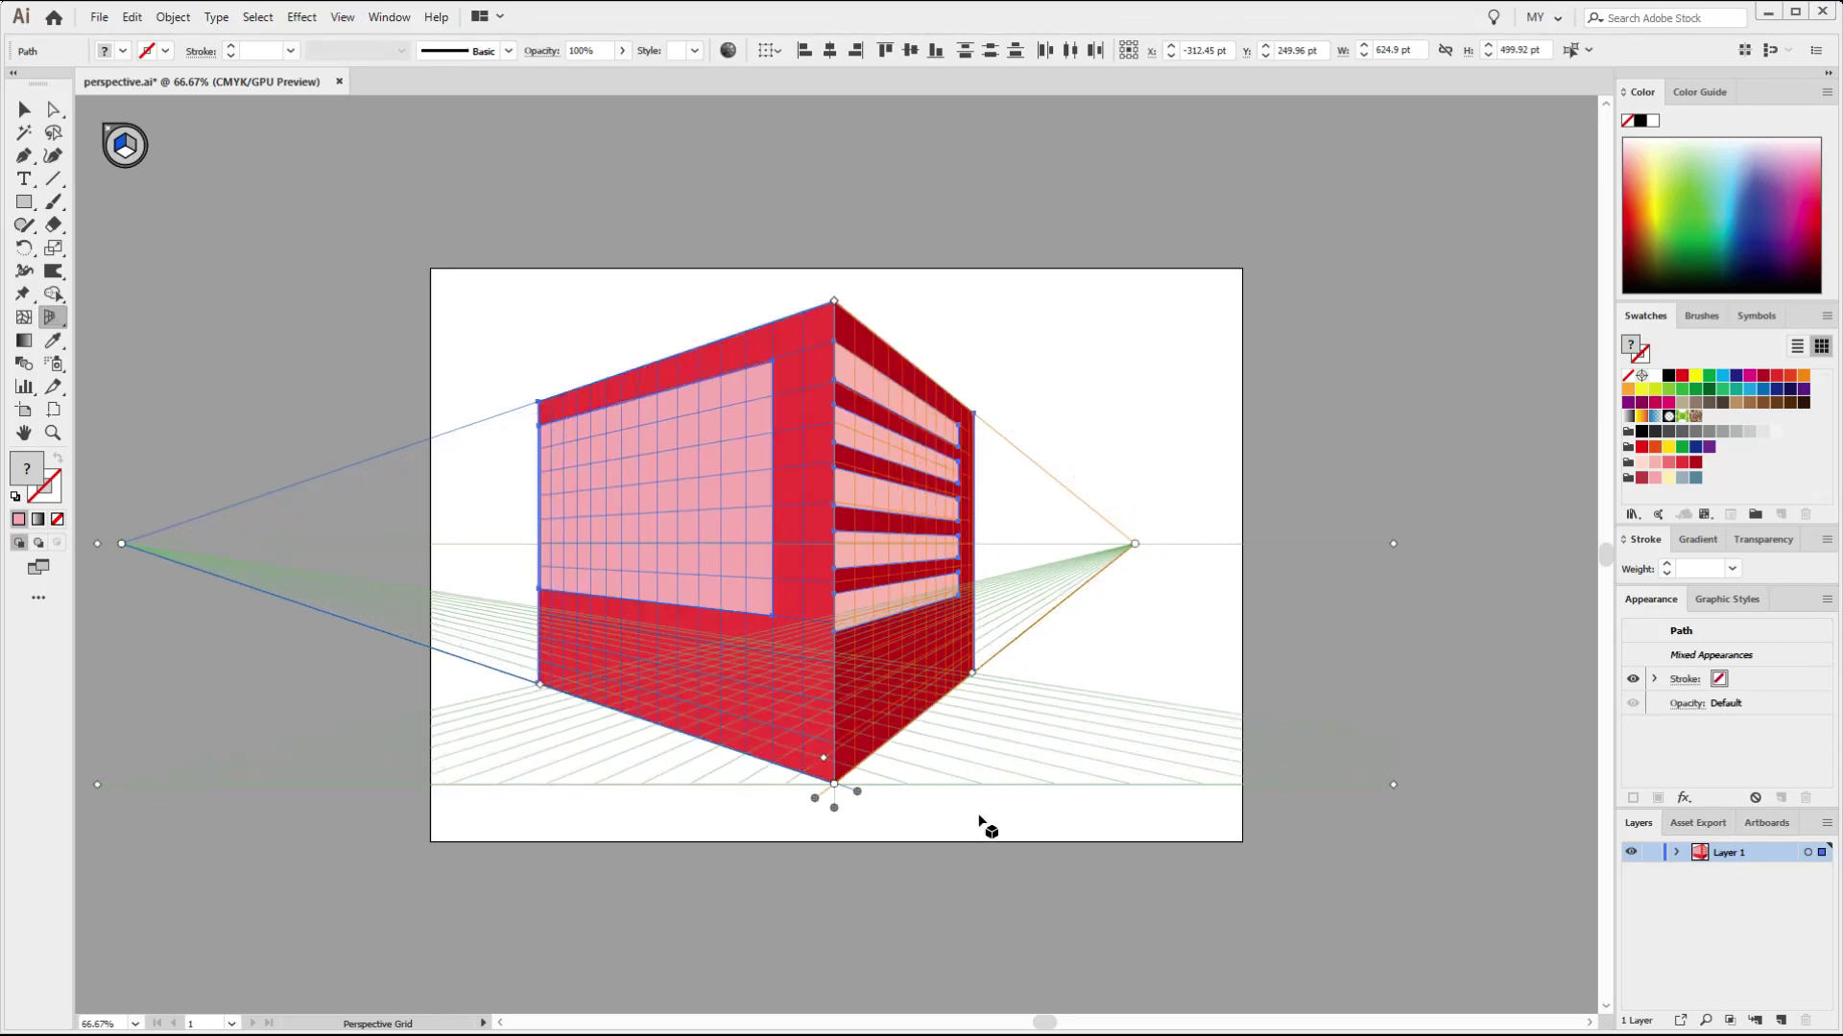
- Add the text BUILDING in the blank upper-left corner of the artboard and fill it with the pale-yellow swatch
left_click(24, 109)
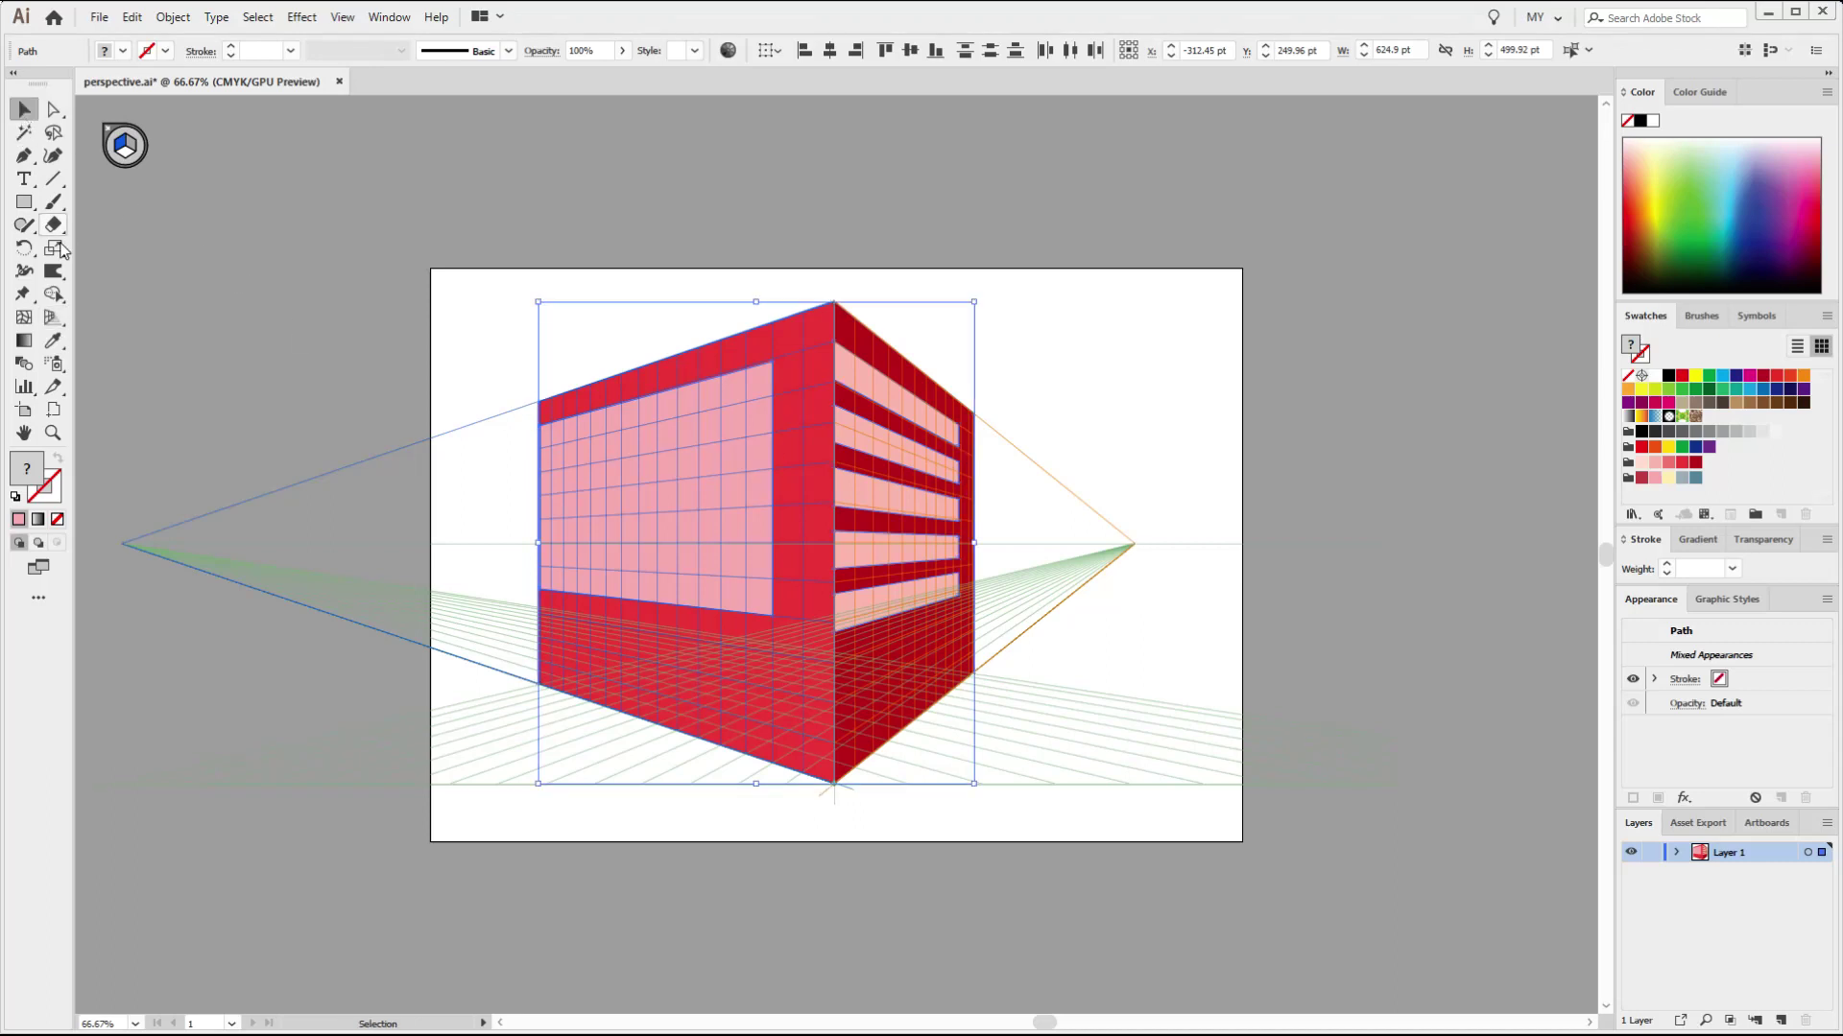
left_click(24, 179)
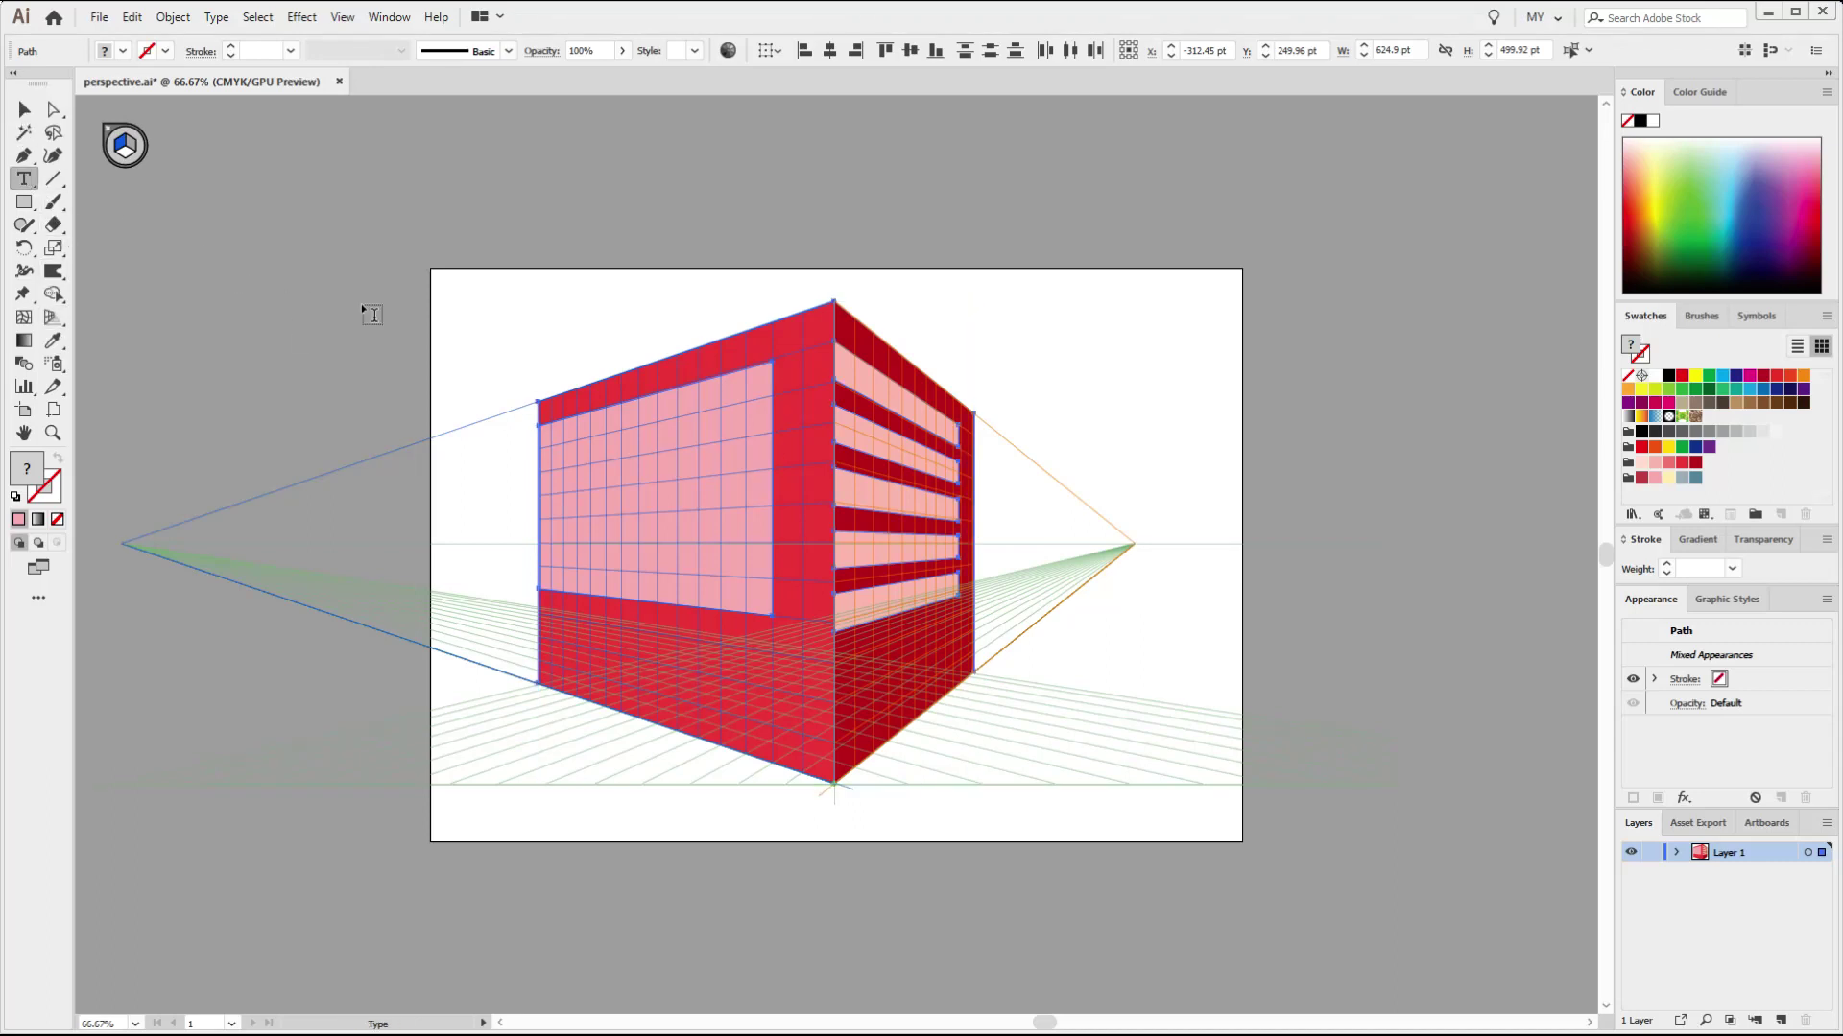
left_click(470, 292)
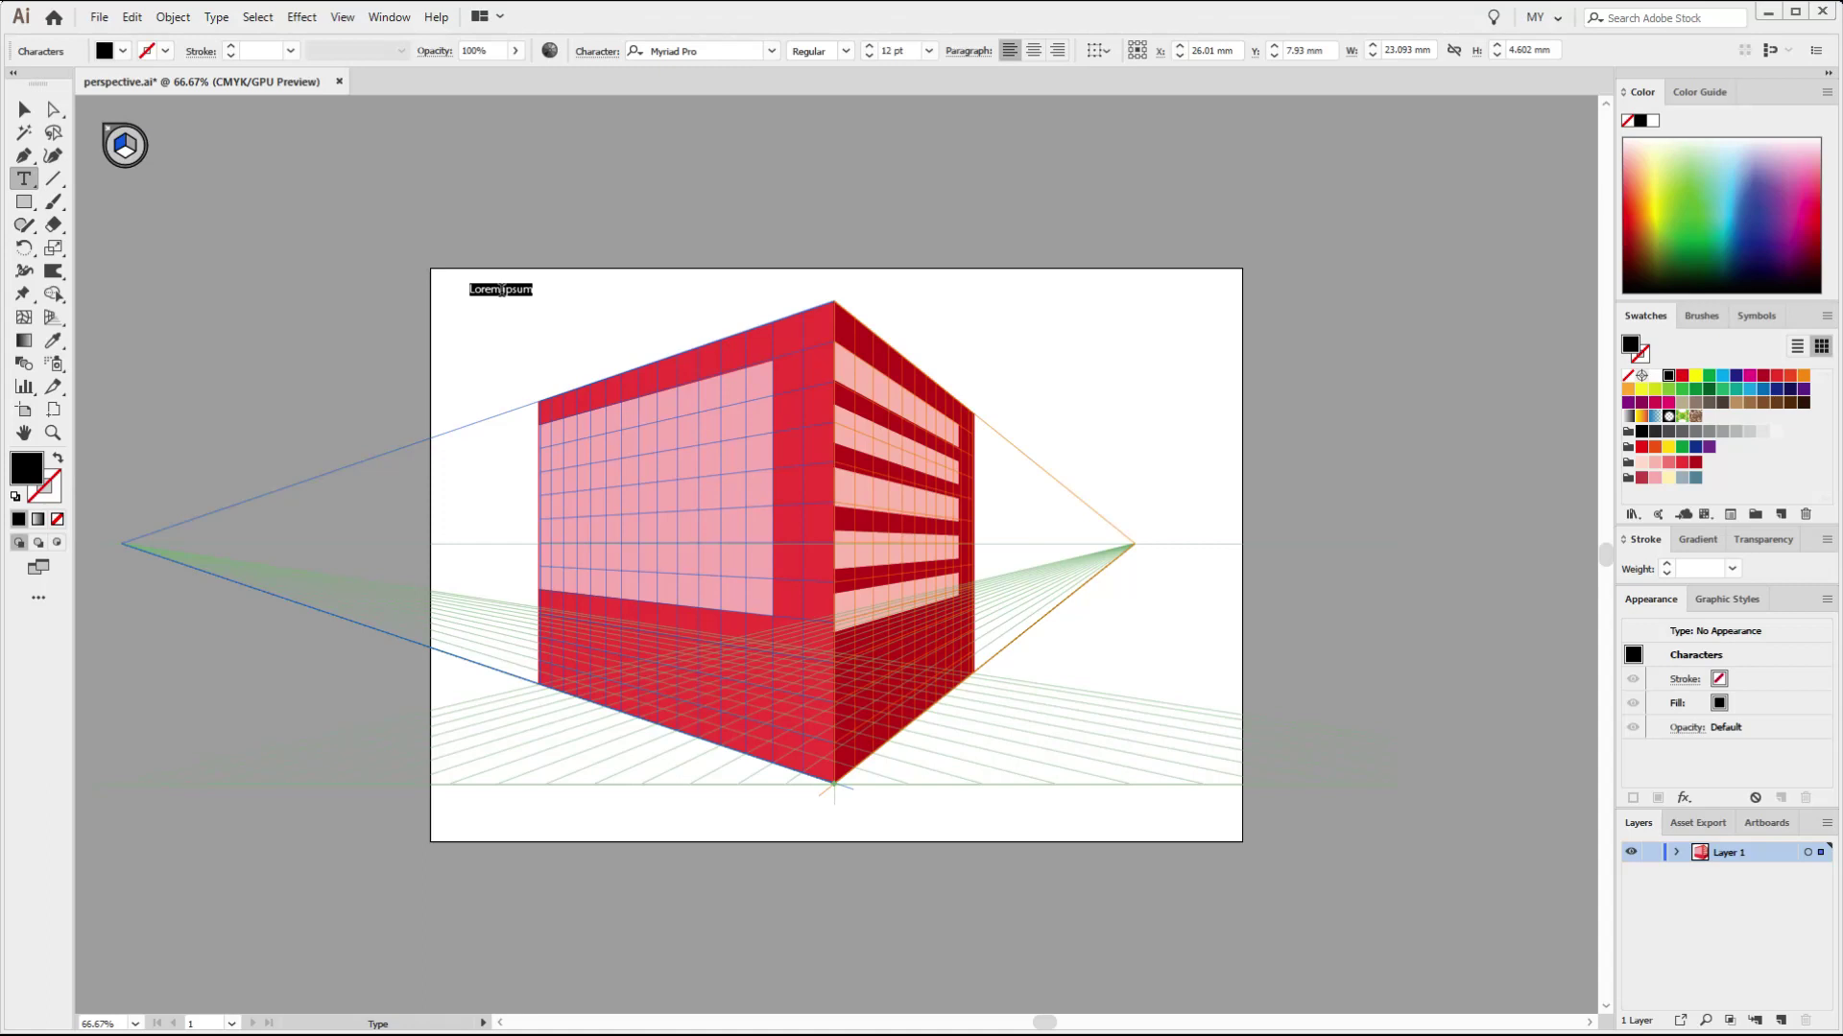
type("BUILDING")
left_click_drag(517, 286, 458, 288)
left_click(1671, 480)
left_click(24, 110)
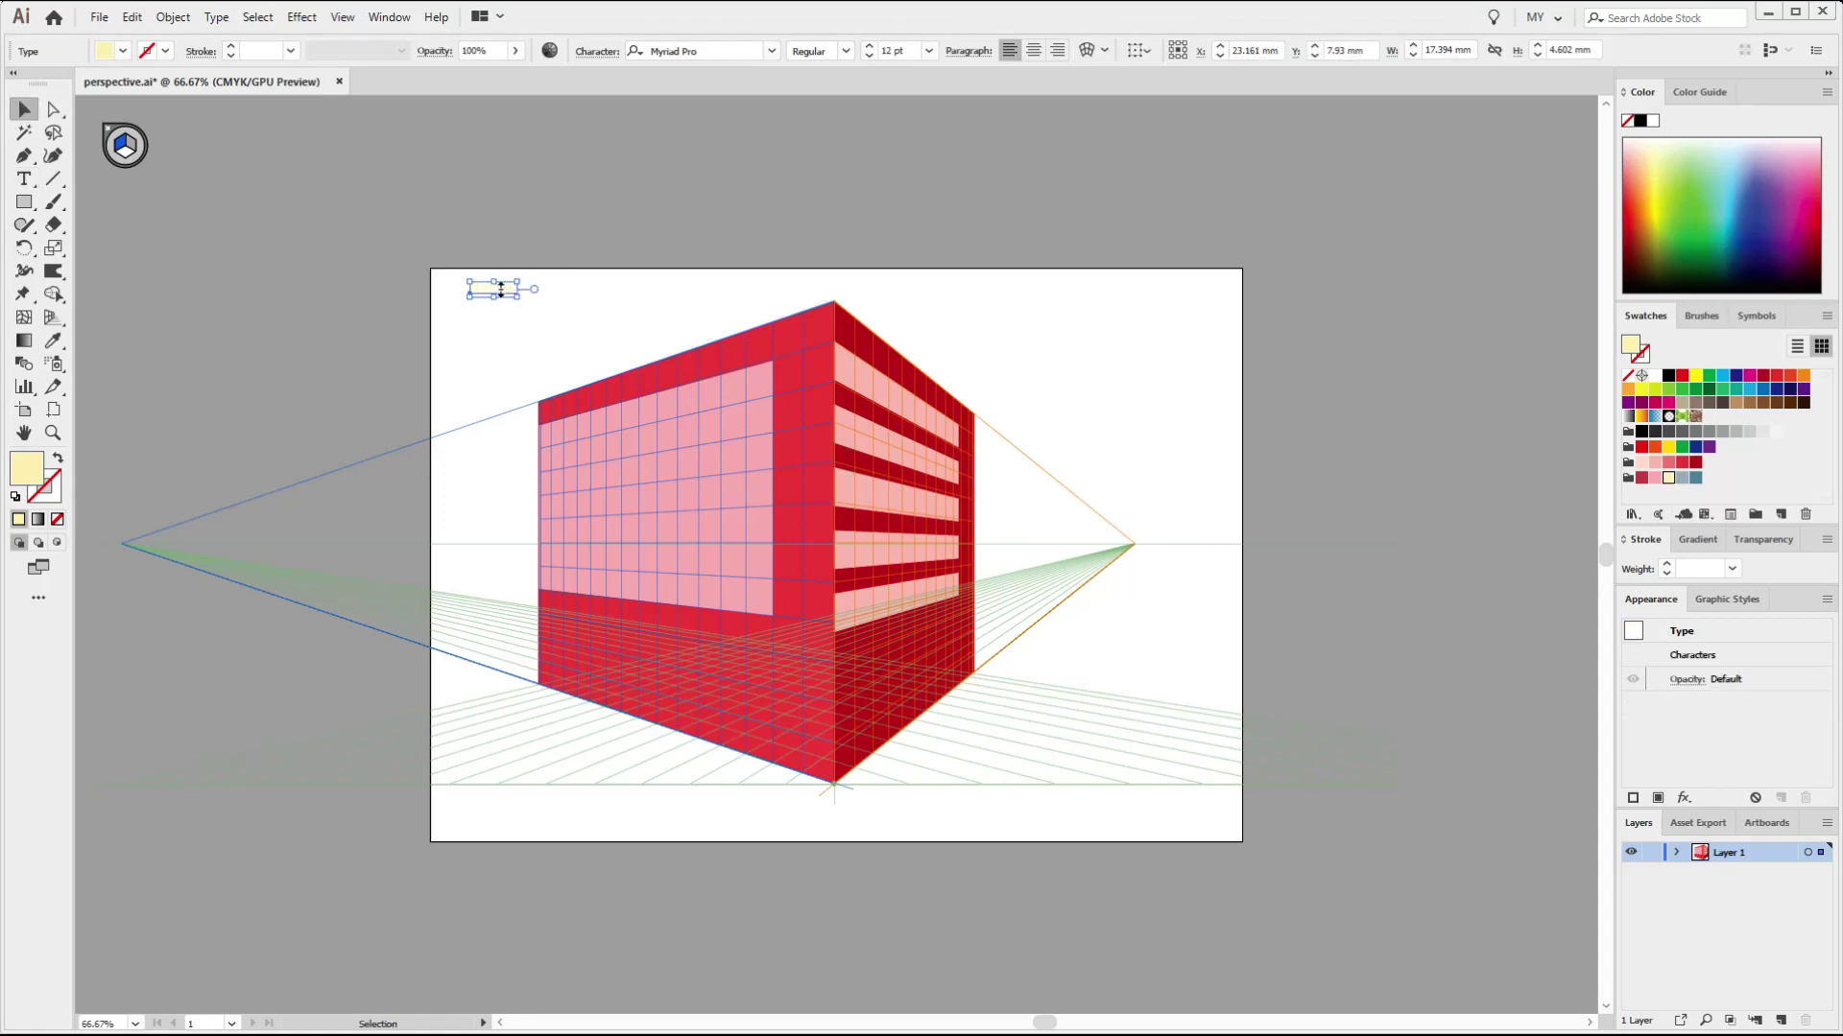
- Place the BUILDING text on the left grid plane in perspective, enlarge it across the pink rectangle, centre it there and deselect it
left_click(53, 322)
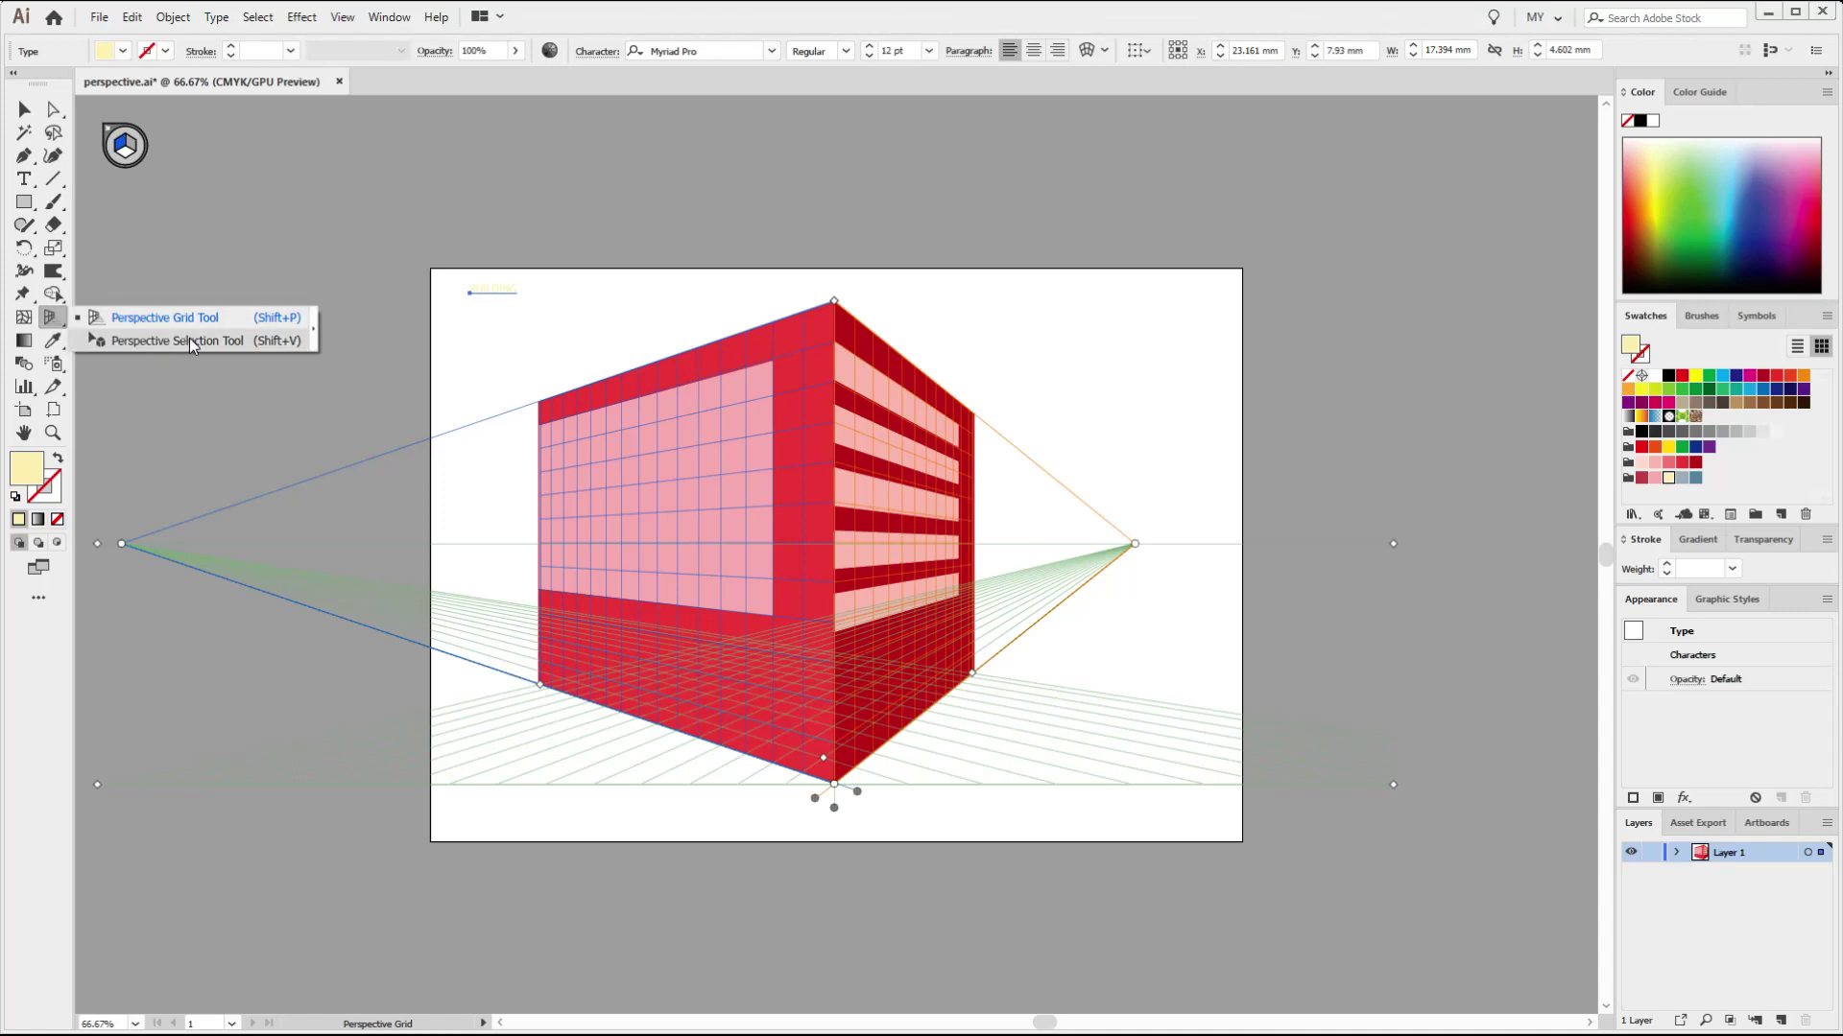
left_click(190, 340)
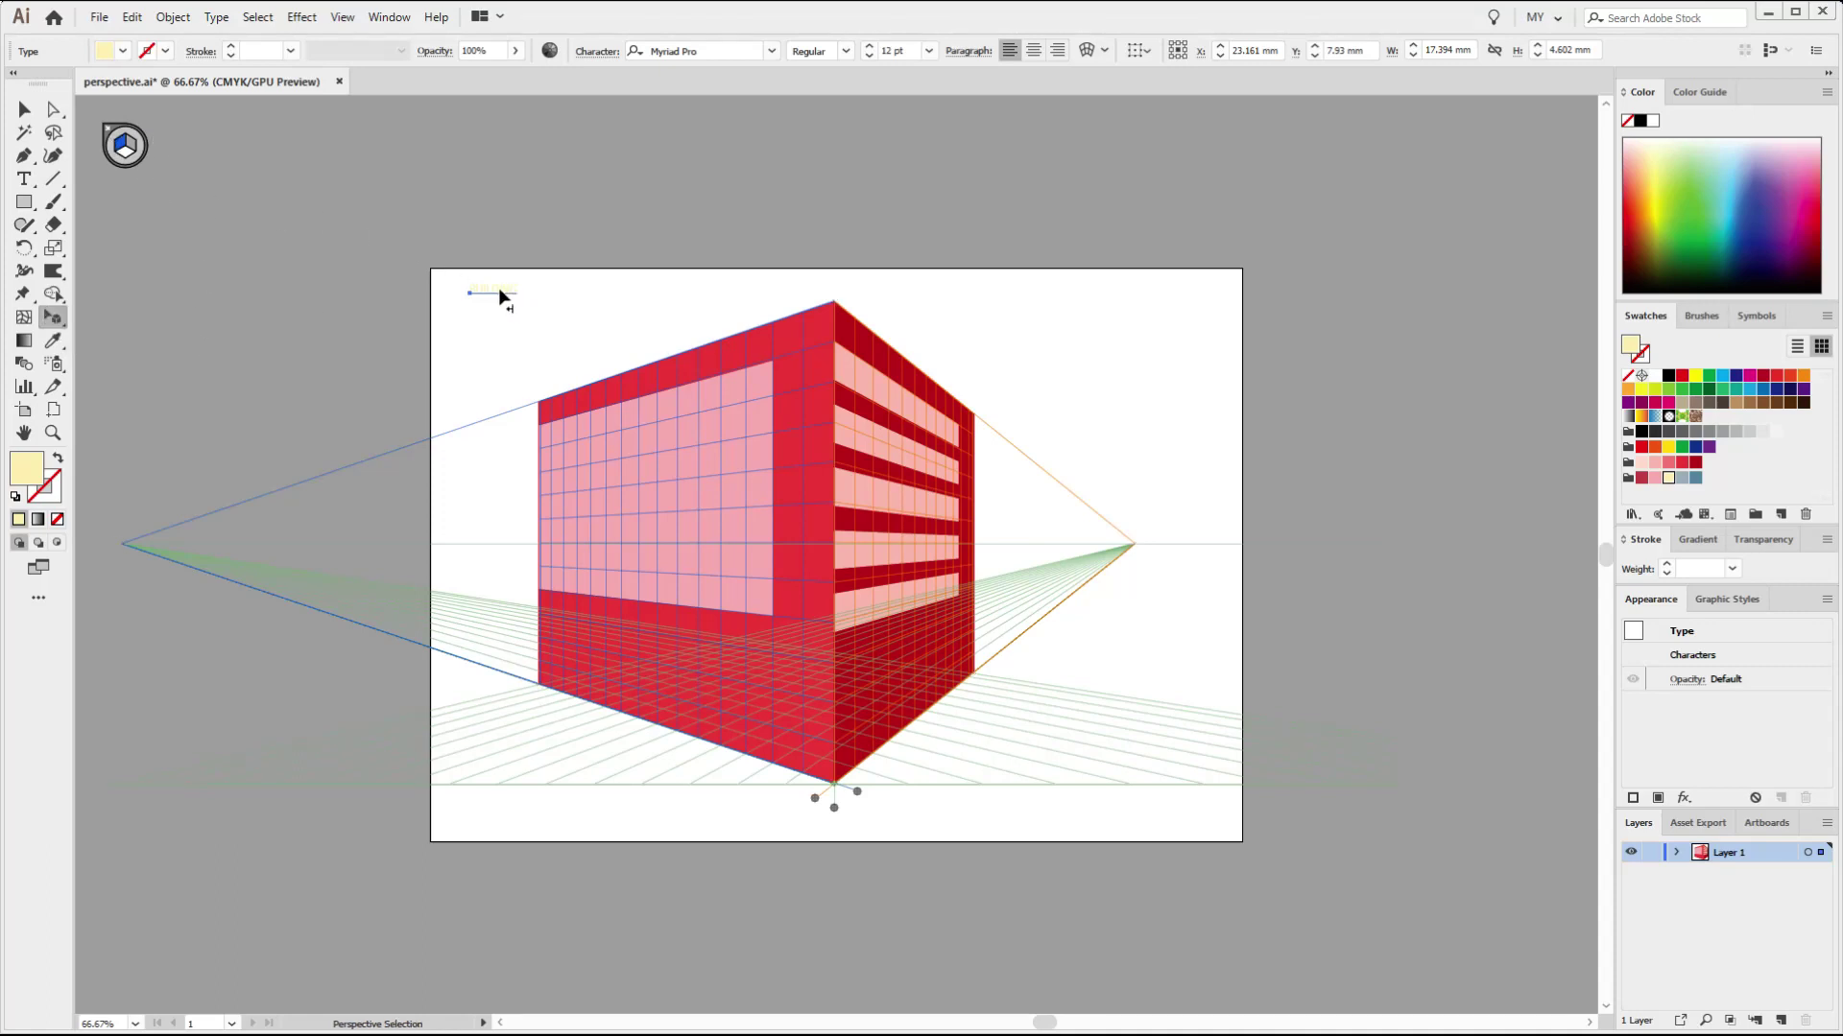
left_click_drag(515, 300, 721, 477)
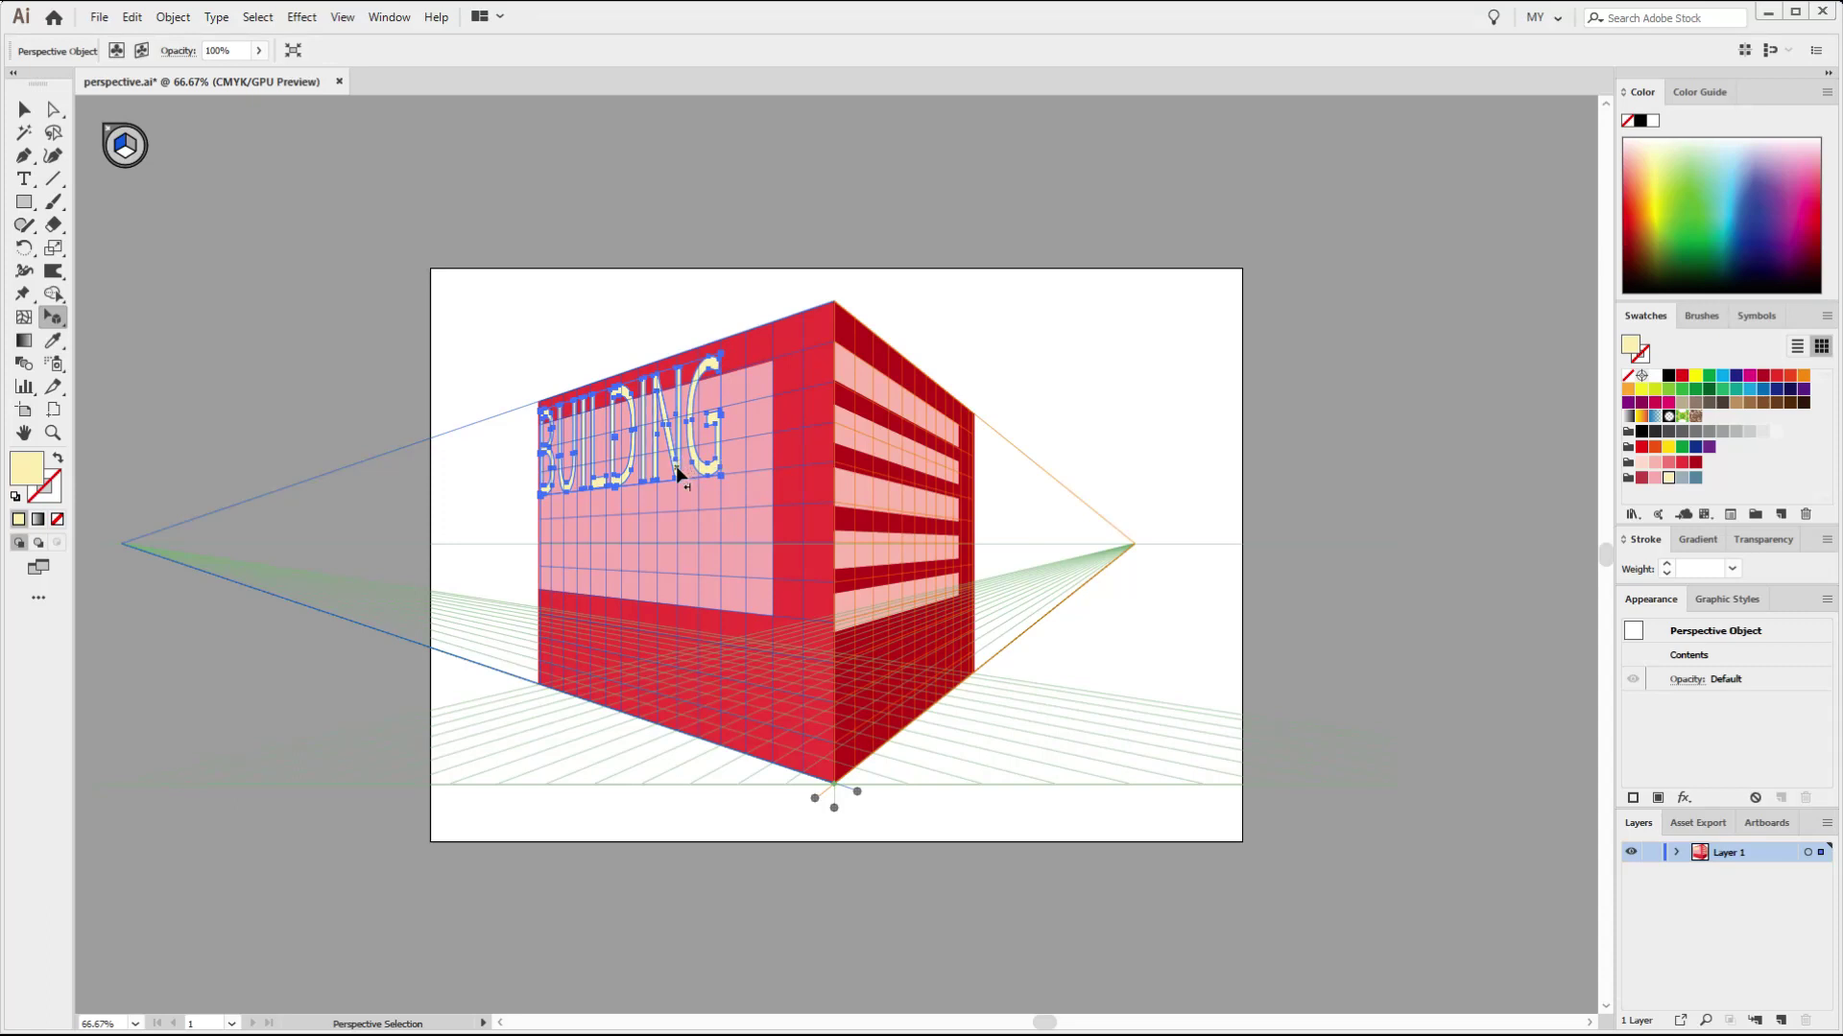
left_click_drag(678, 472, 695, 527)
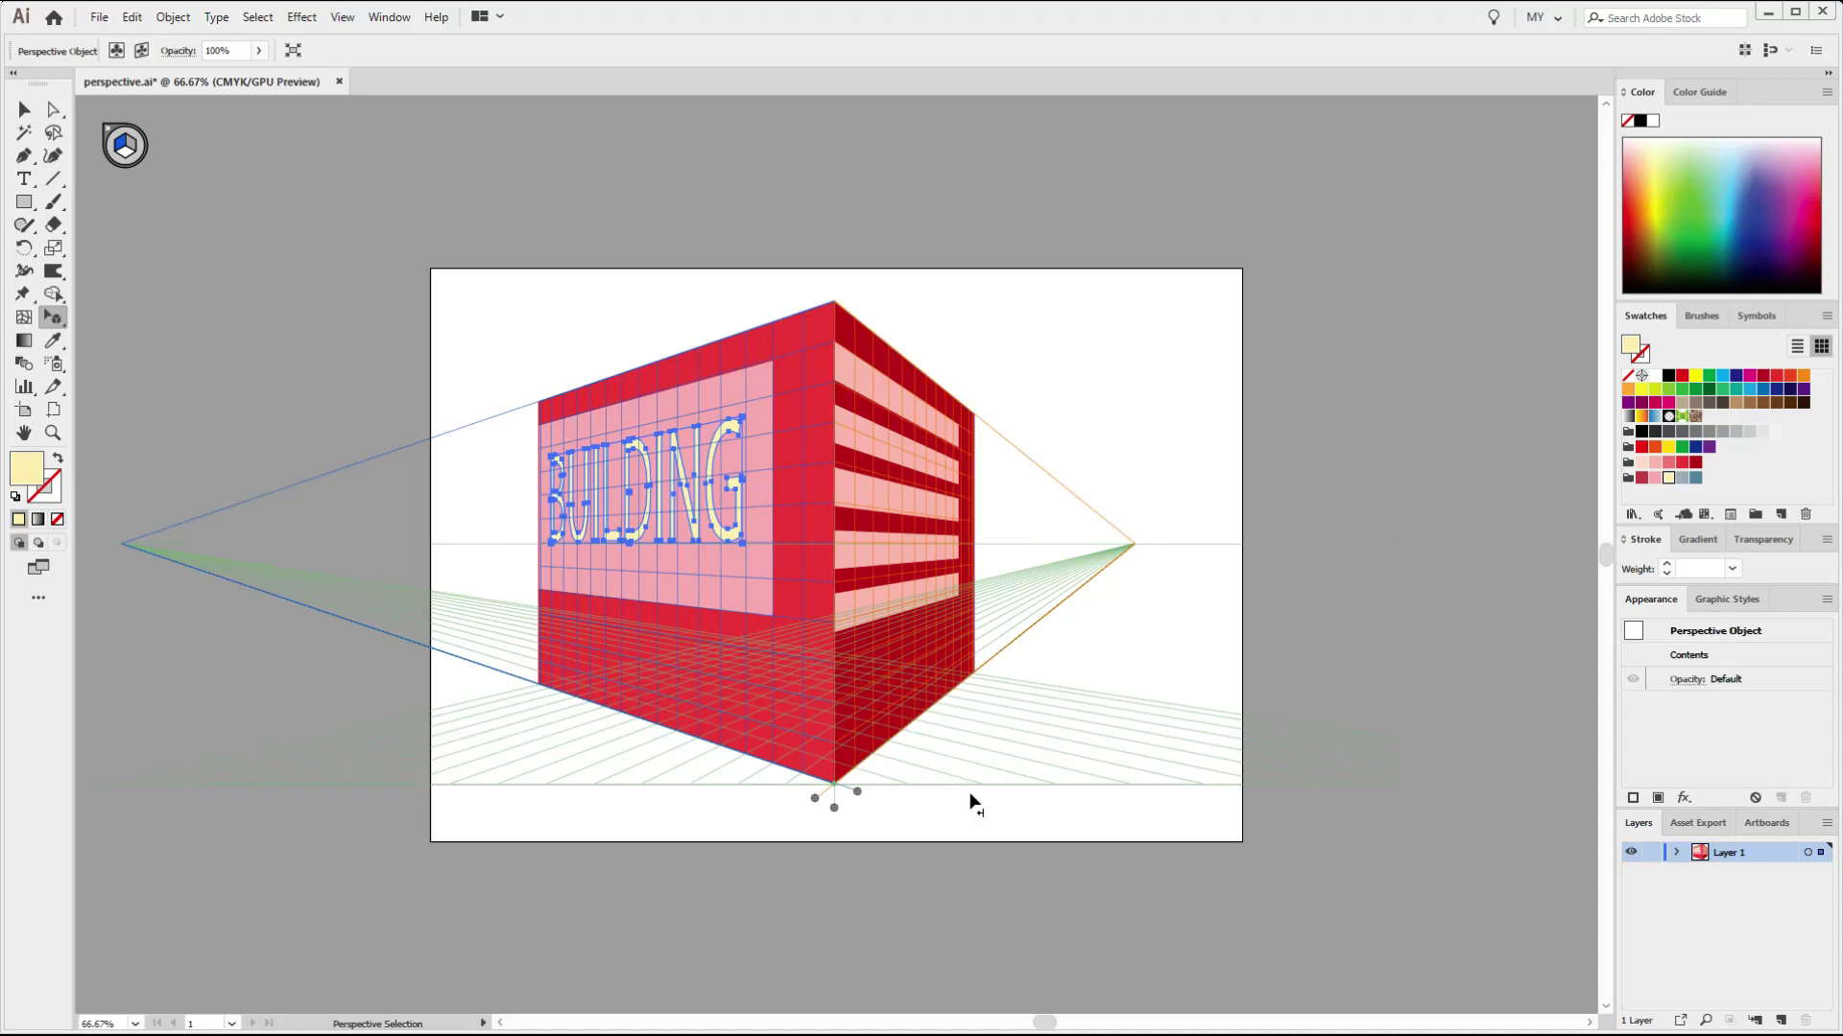
left_click(997, 855)
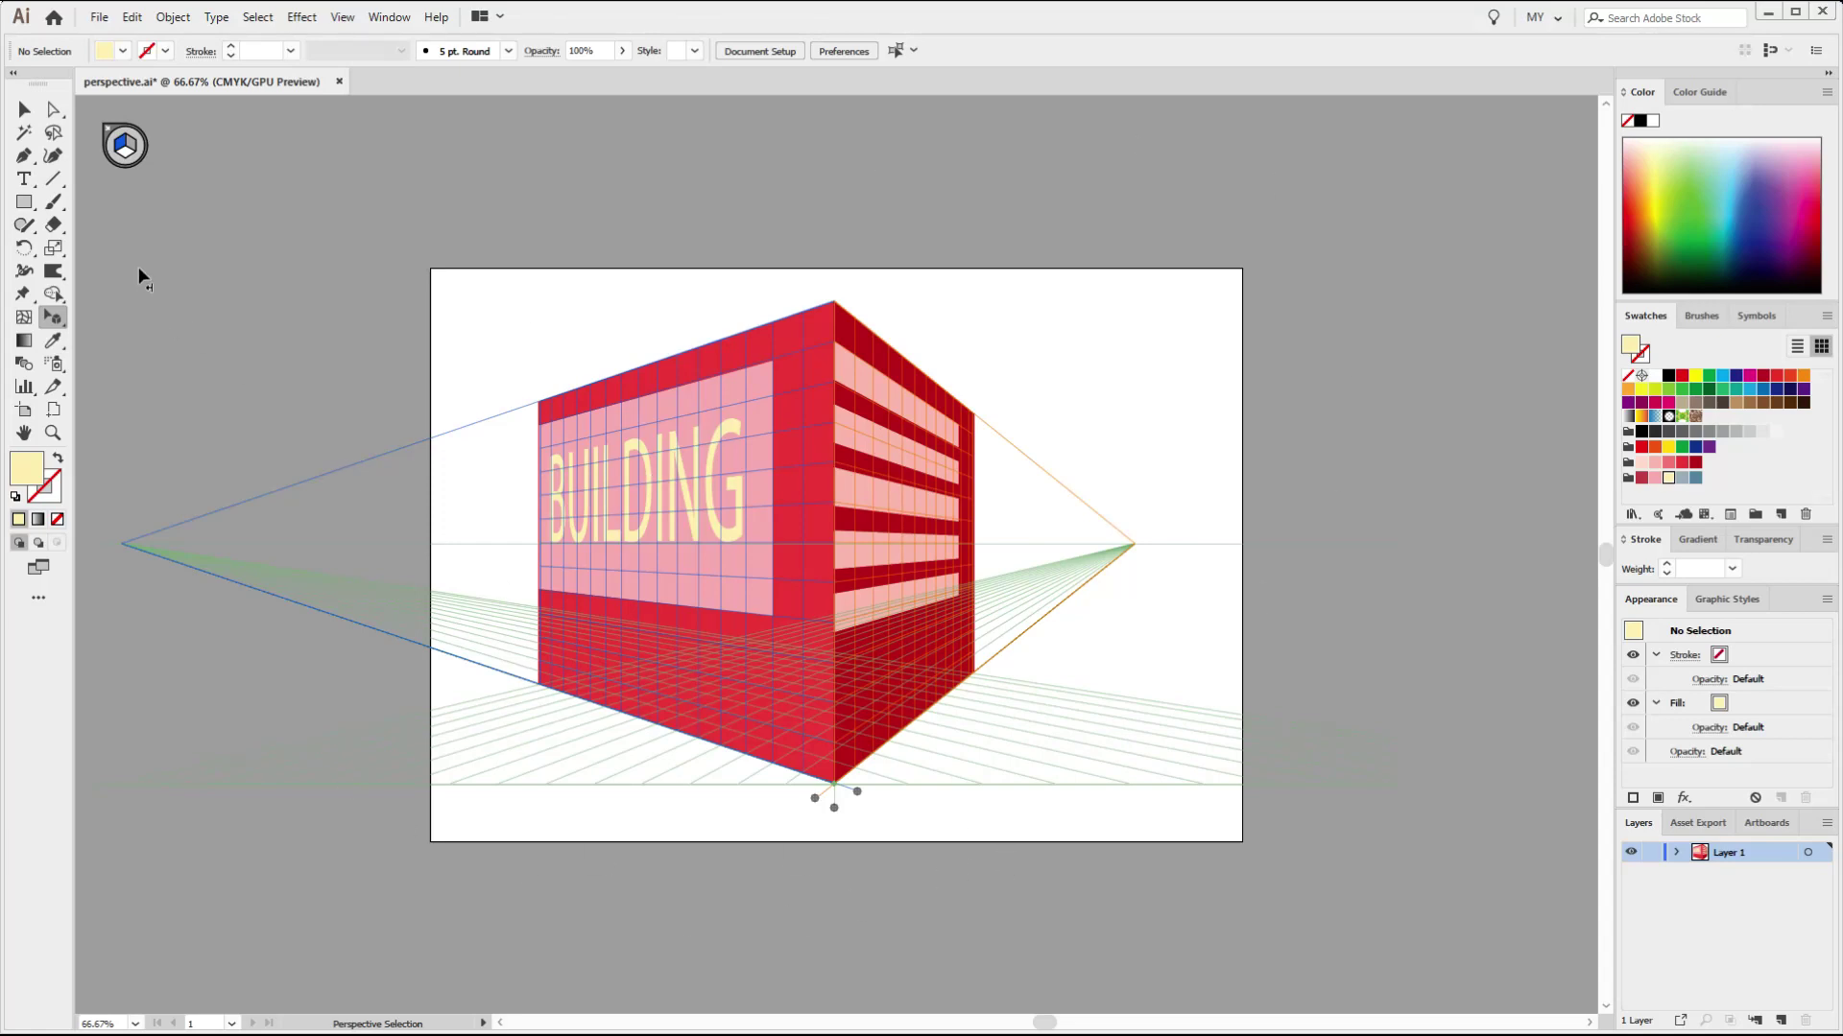
- Hide the perspective grid so only the finished building artwork shows
left_click(45, 327)
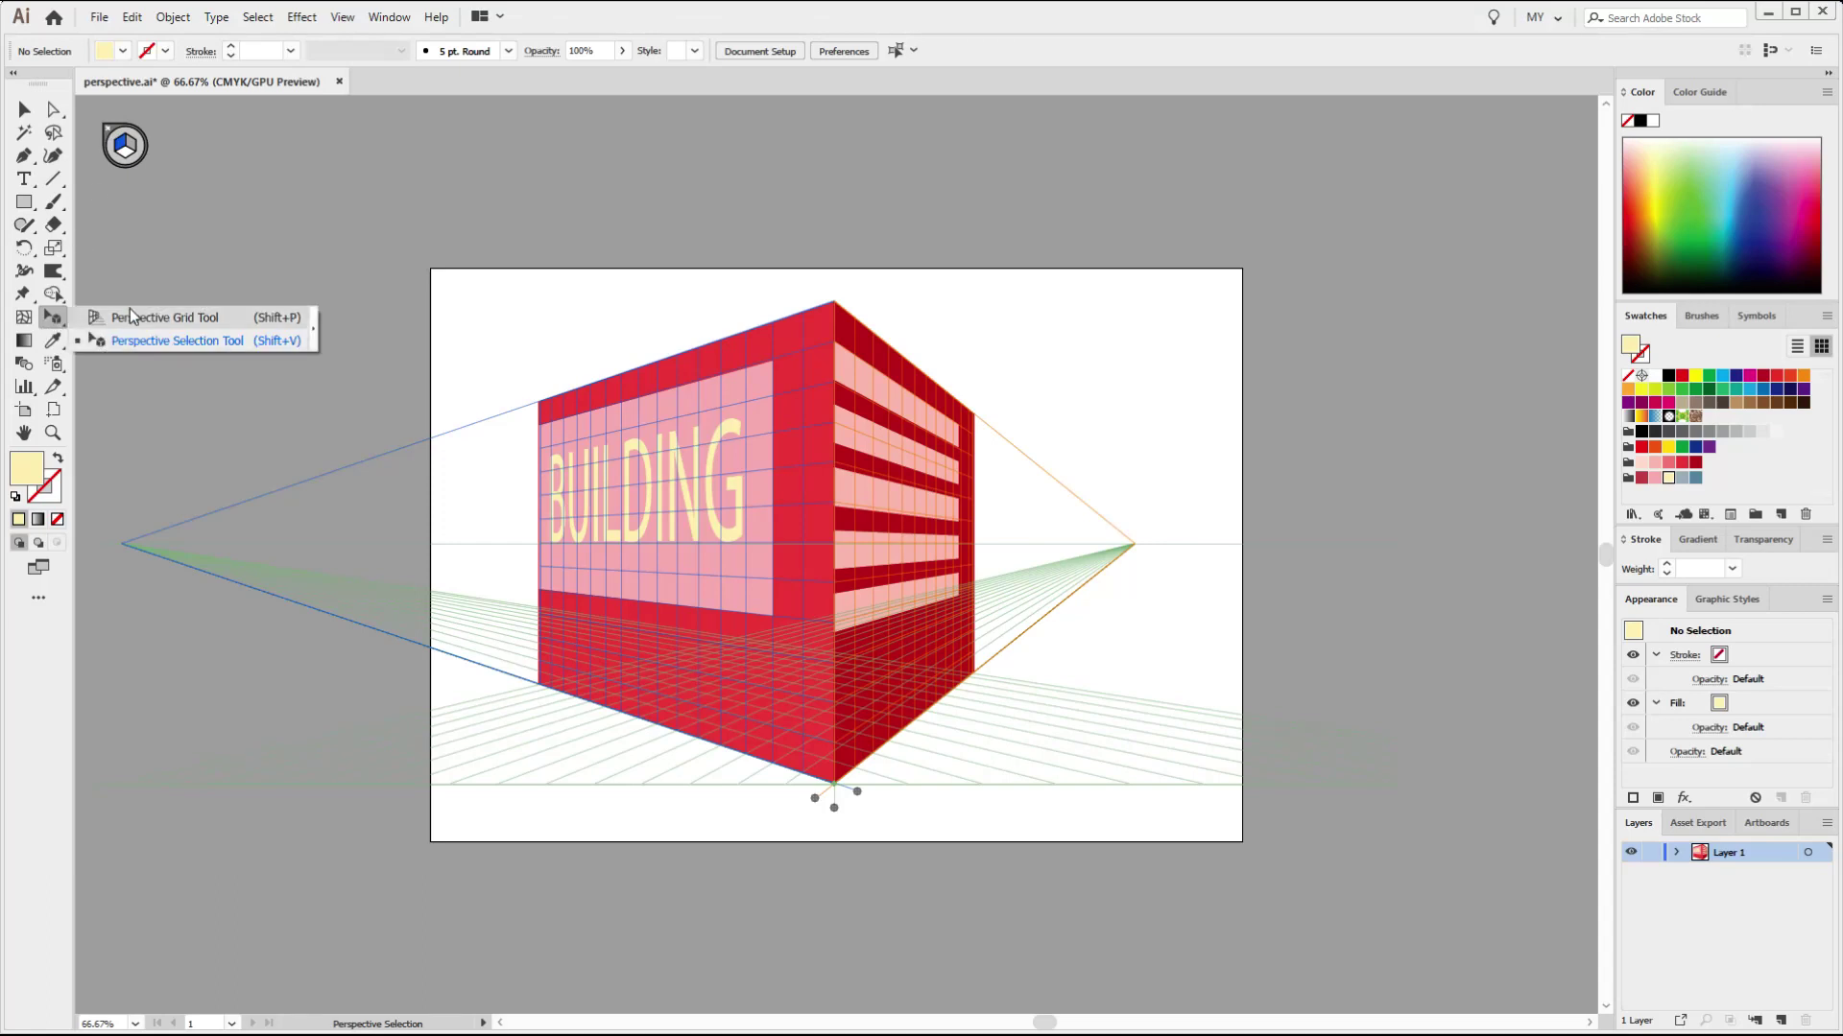
left_click(130, 309)
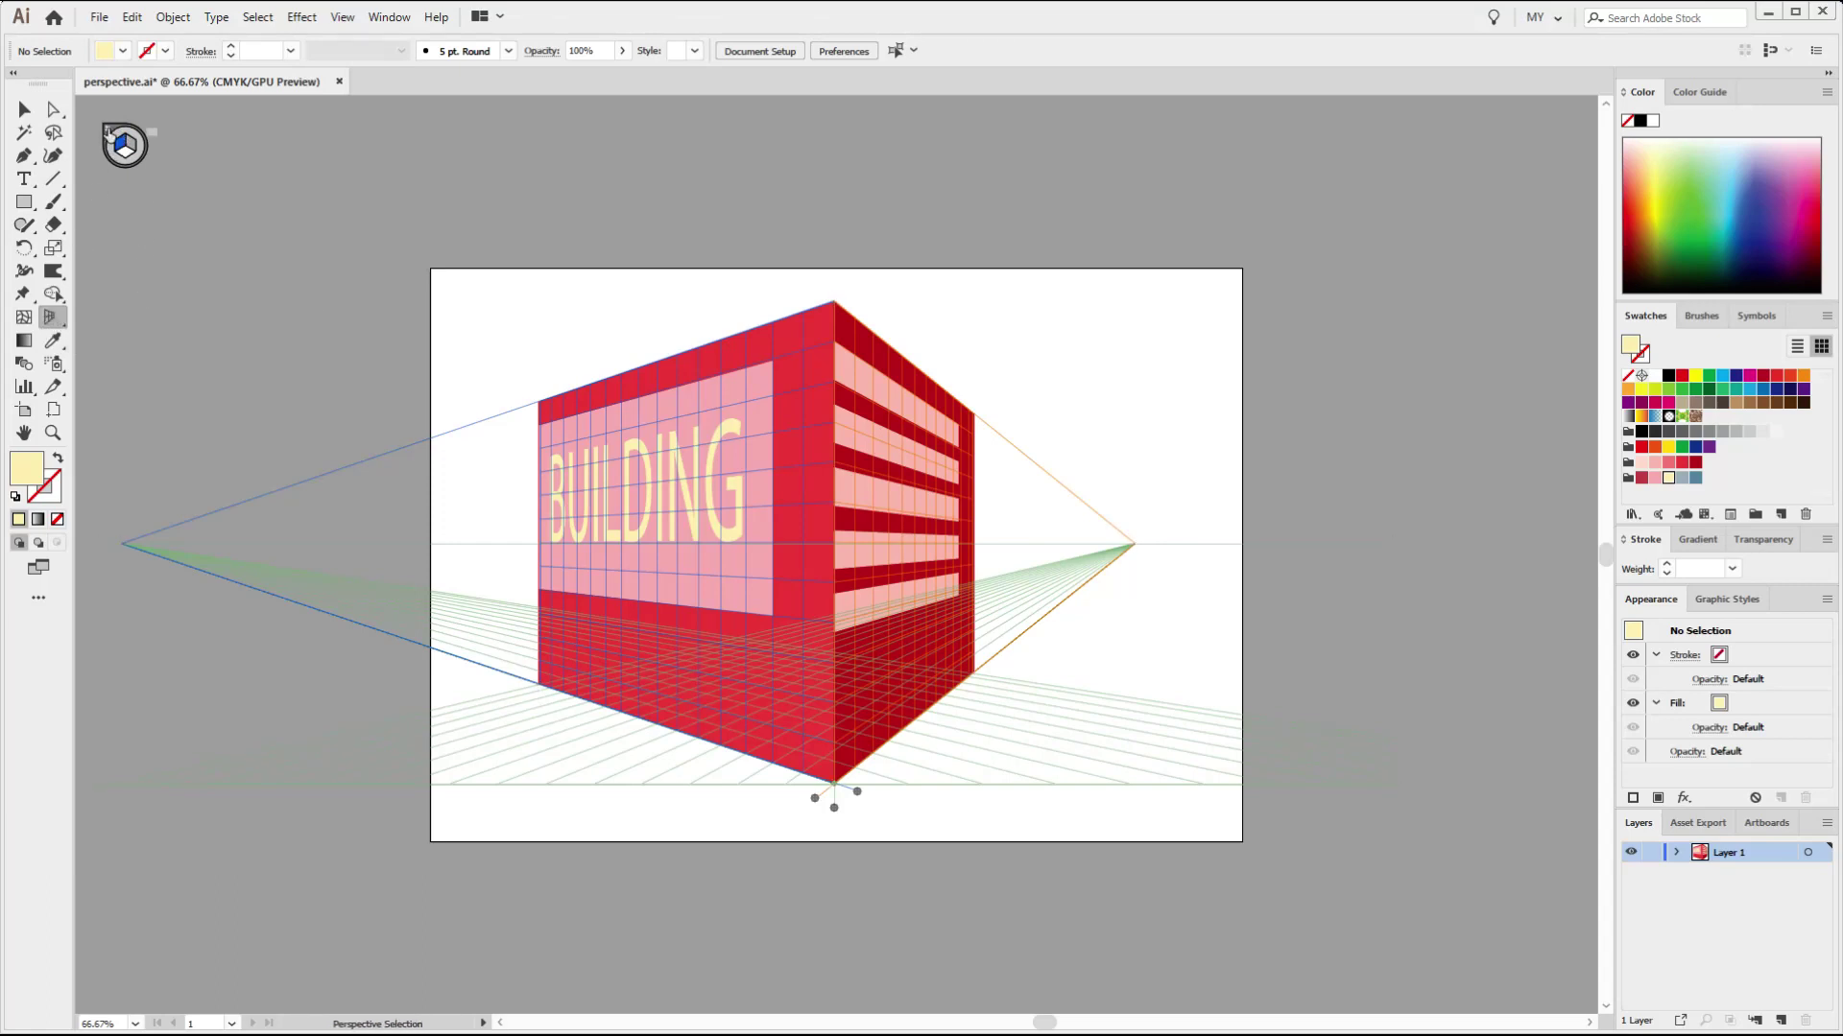
left_click(108, 130)
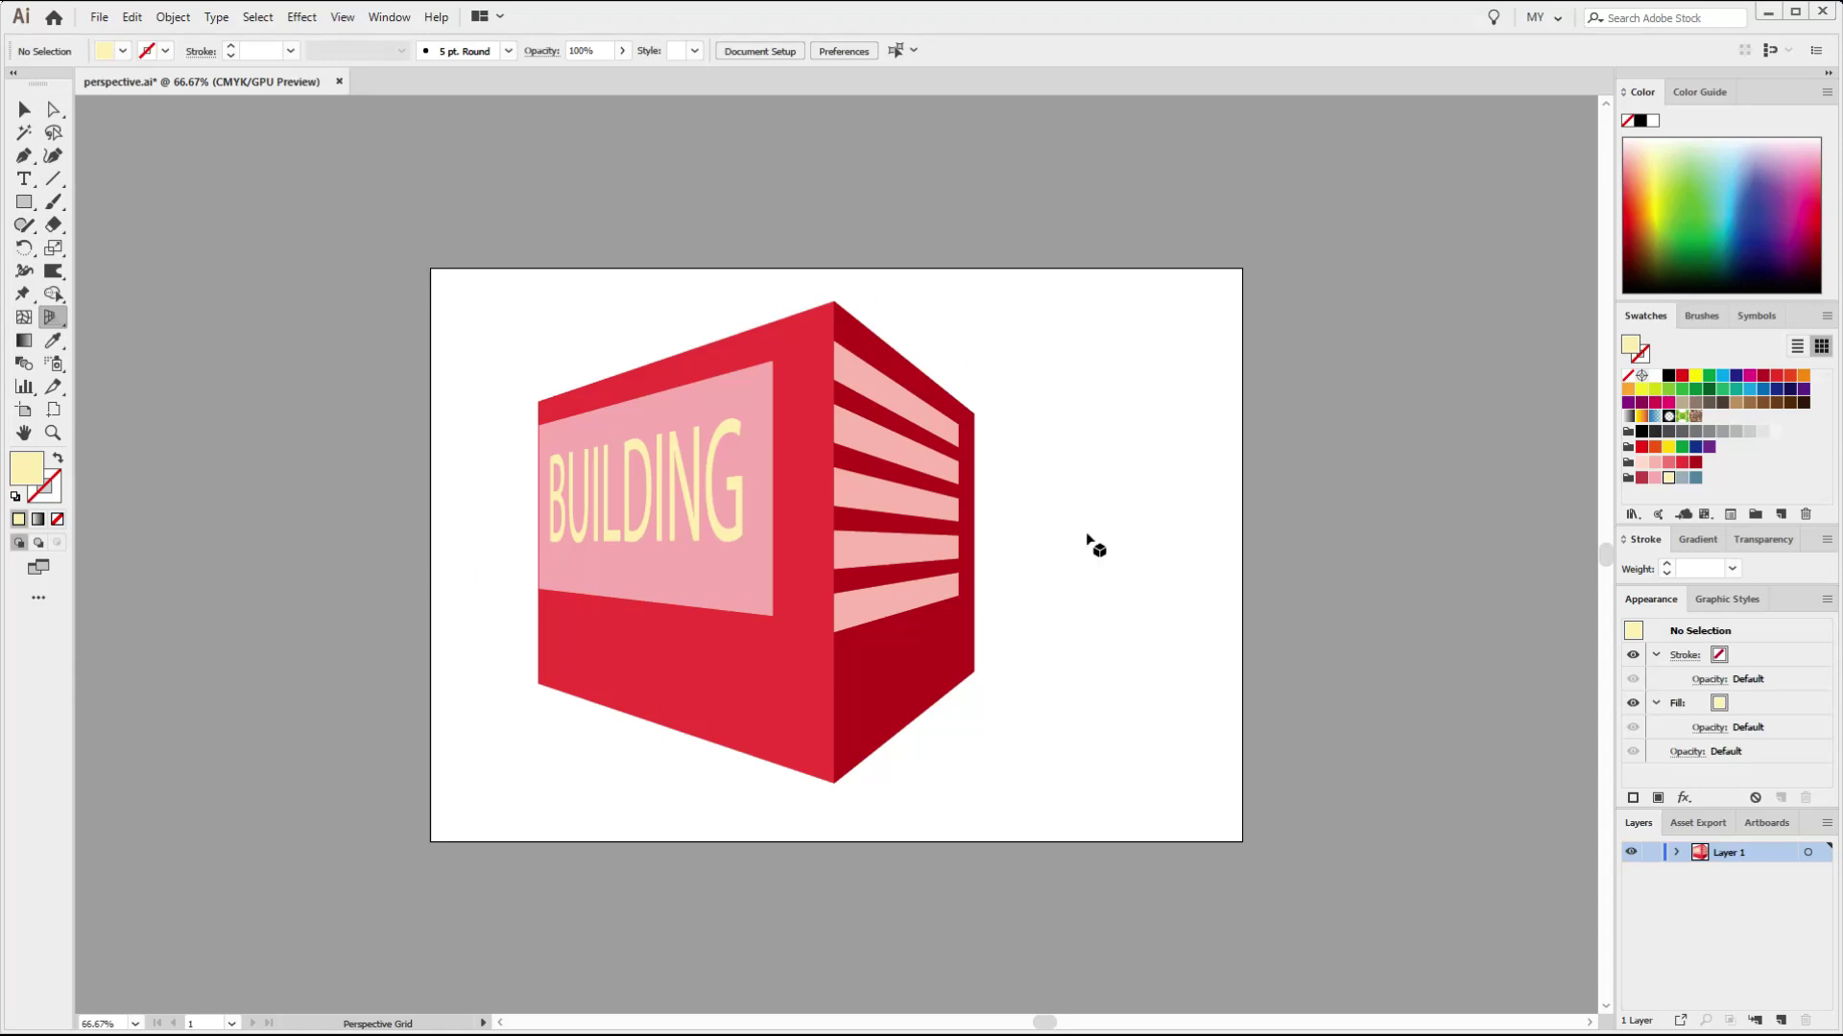